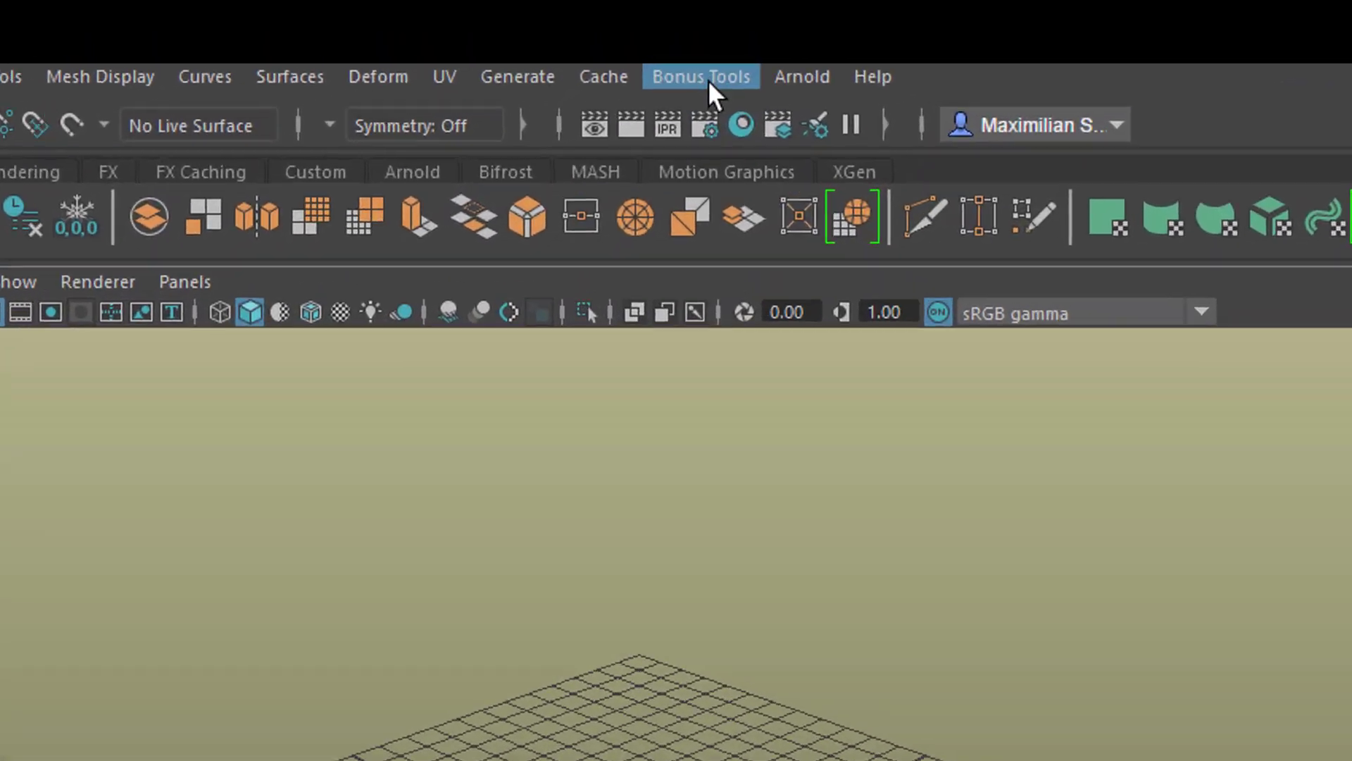
Review the description and feature list on the Autodesk Maya Bonus Tools 2015-2018 download page.
{"action": "left_click", "coordinate": [707, 78]}
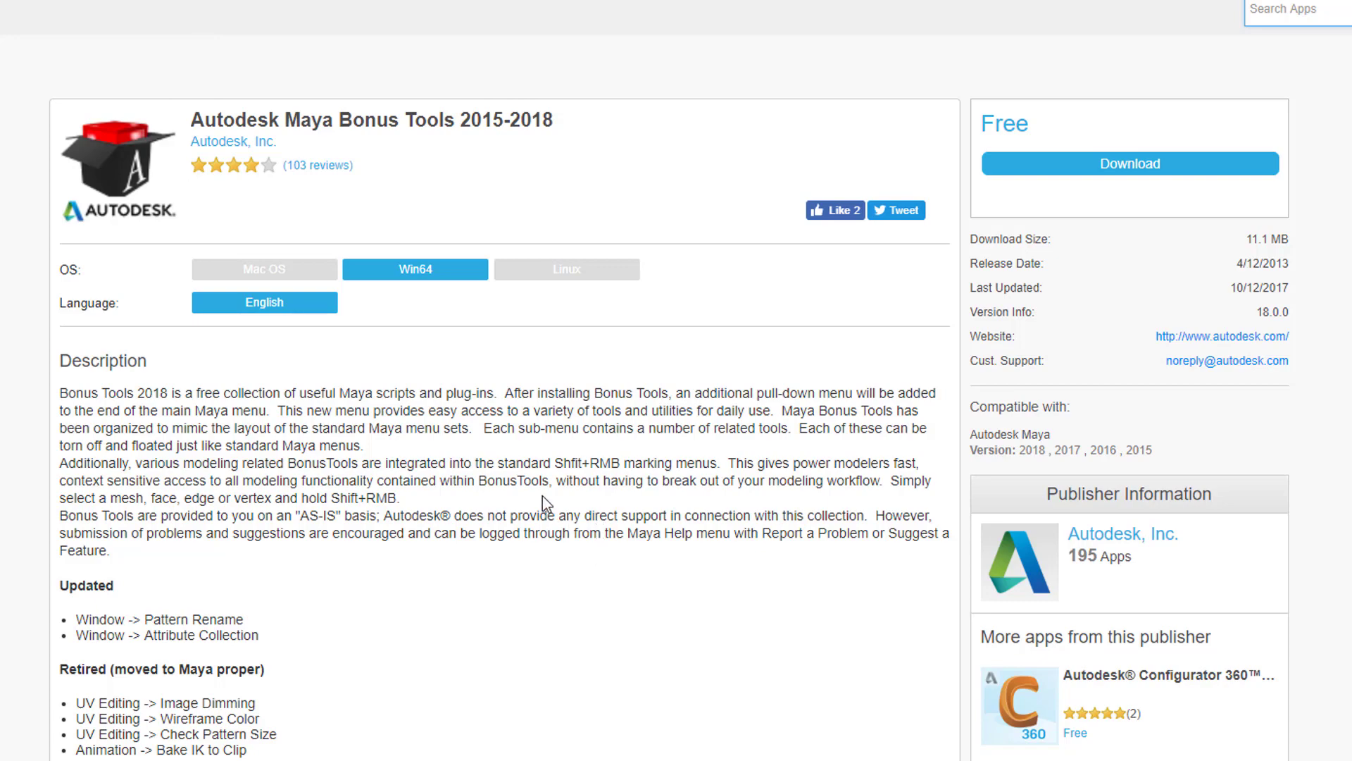
{"action": "scroll", "coordinate": [599, 531], "scroll_direction": "down", "scroll_amount": 3}
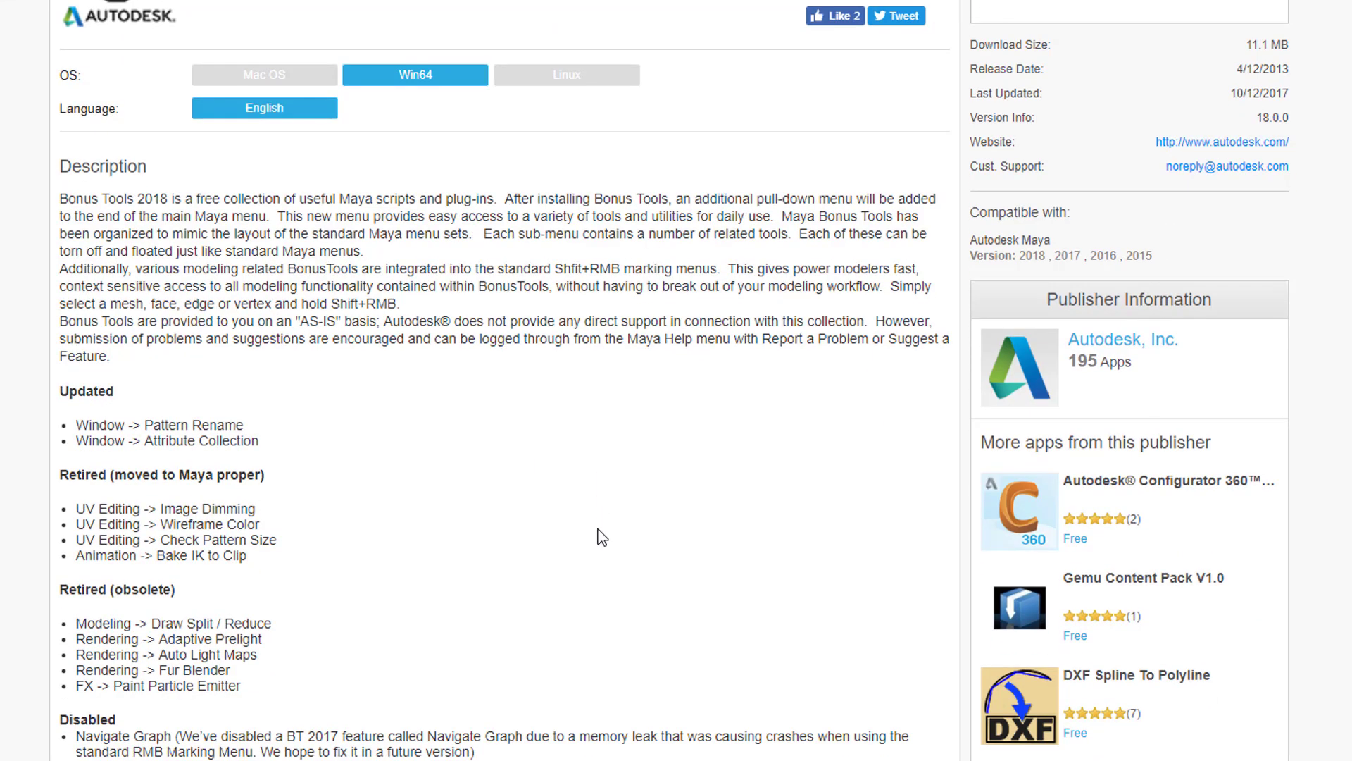
{"action": "scroll", "coordinate": [599, 530], "scroll_direction": "up", "scroll_amount": 3}
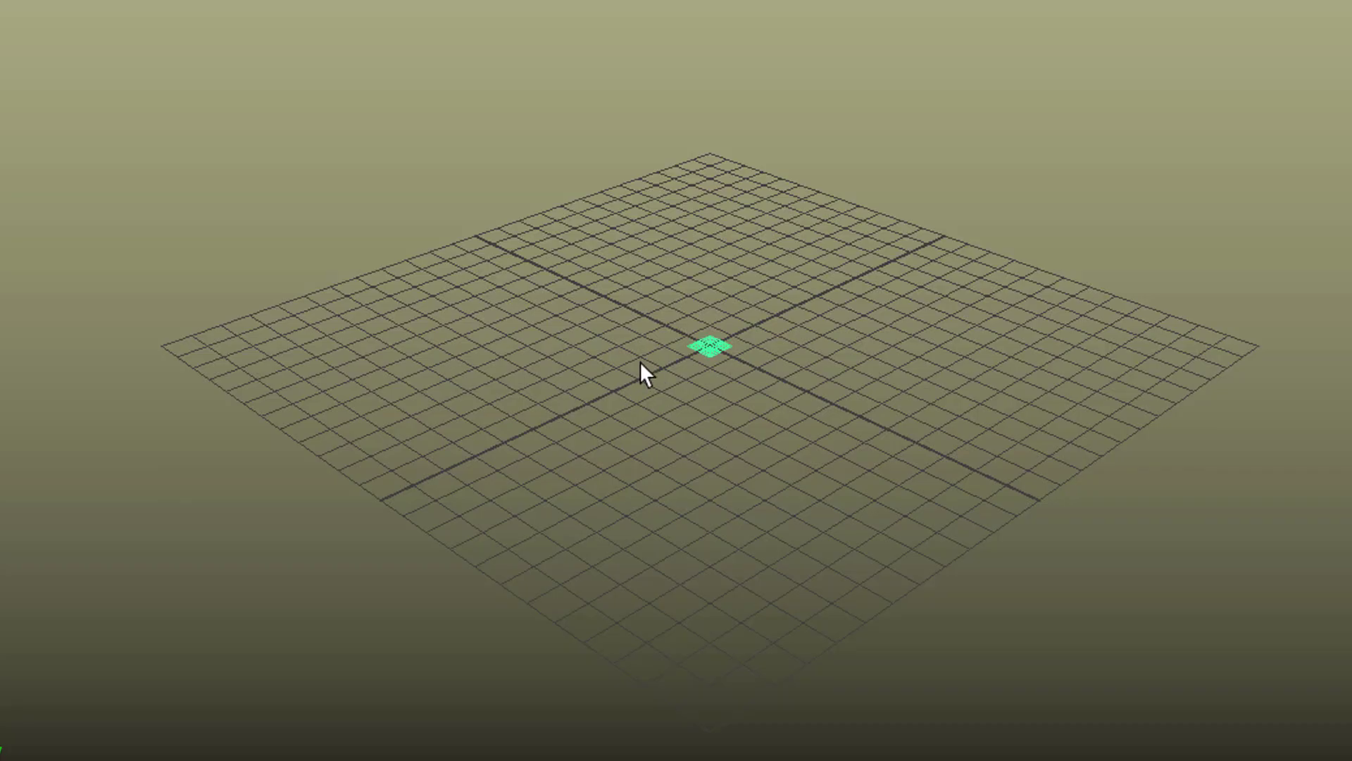
Scale the plane up uniformly past the edges of the grid and assign it a new Lambert material.
{"action": "key", "text": "r"}
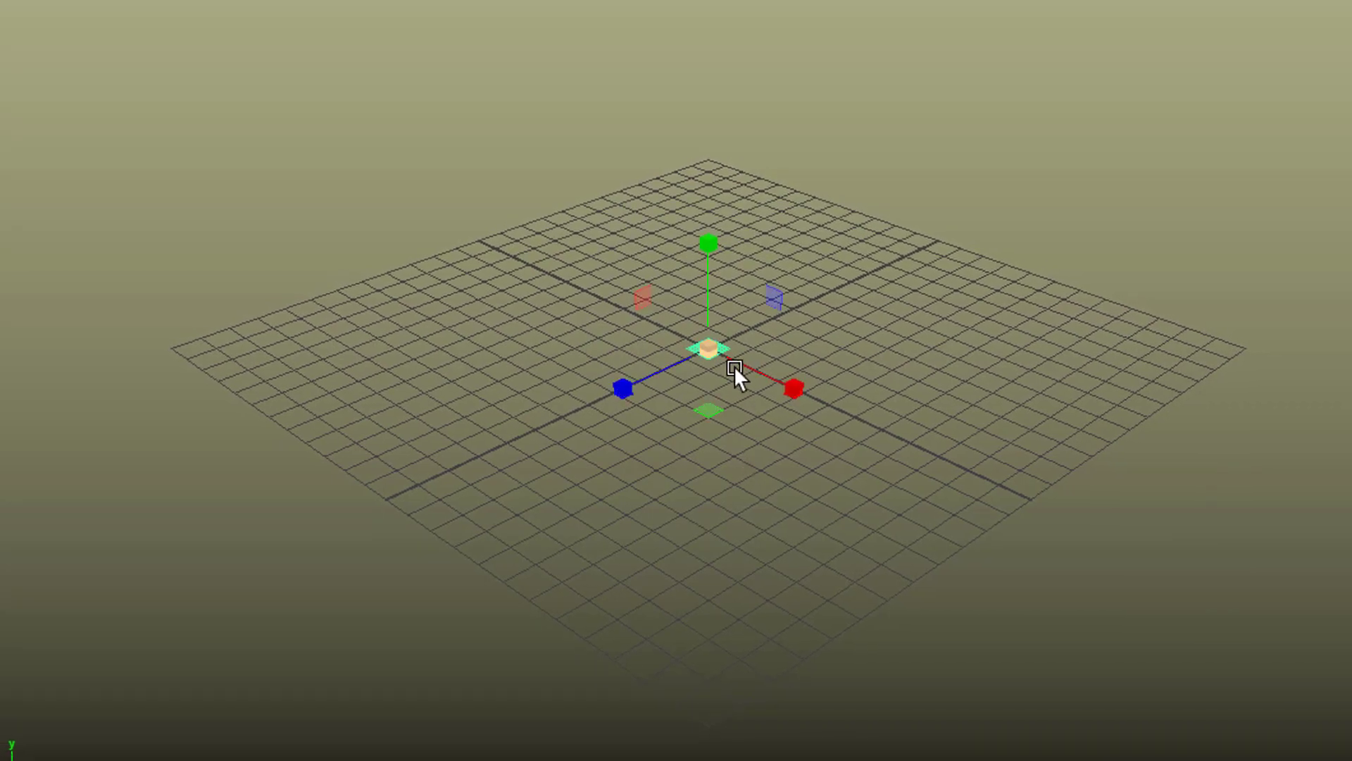
{"action": "left_click_drag", "start_coordinate": [713, 349], "coordinate": [1349, 380]}
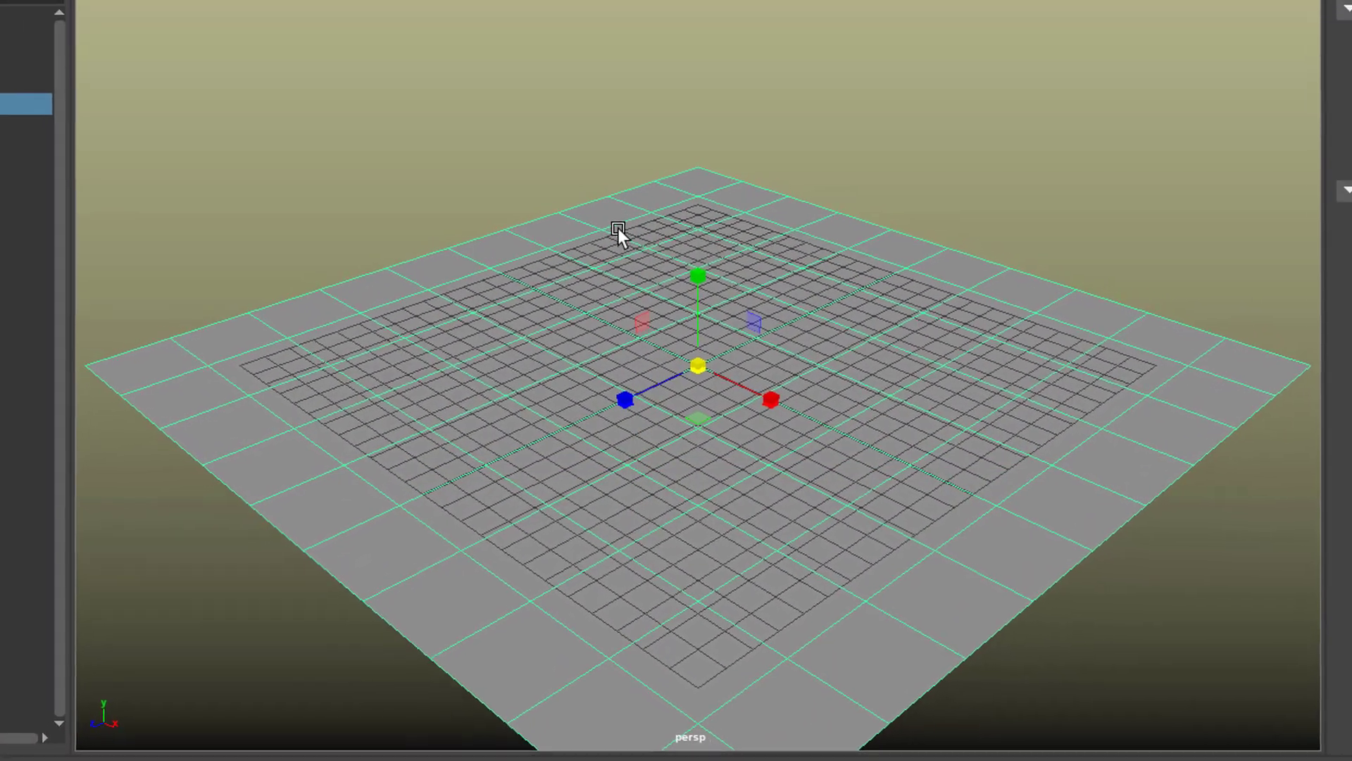
{"action": "right_click", "coordinate": [617, 227]}
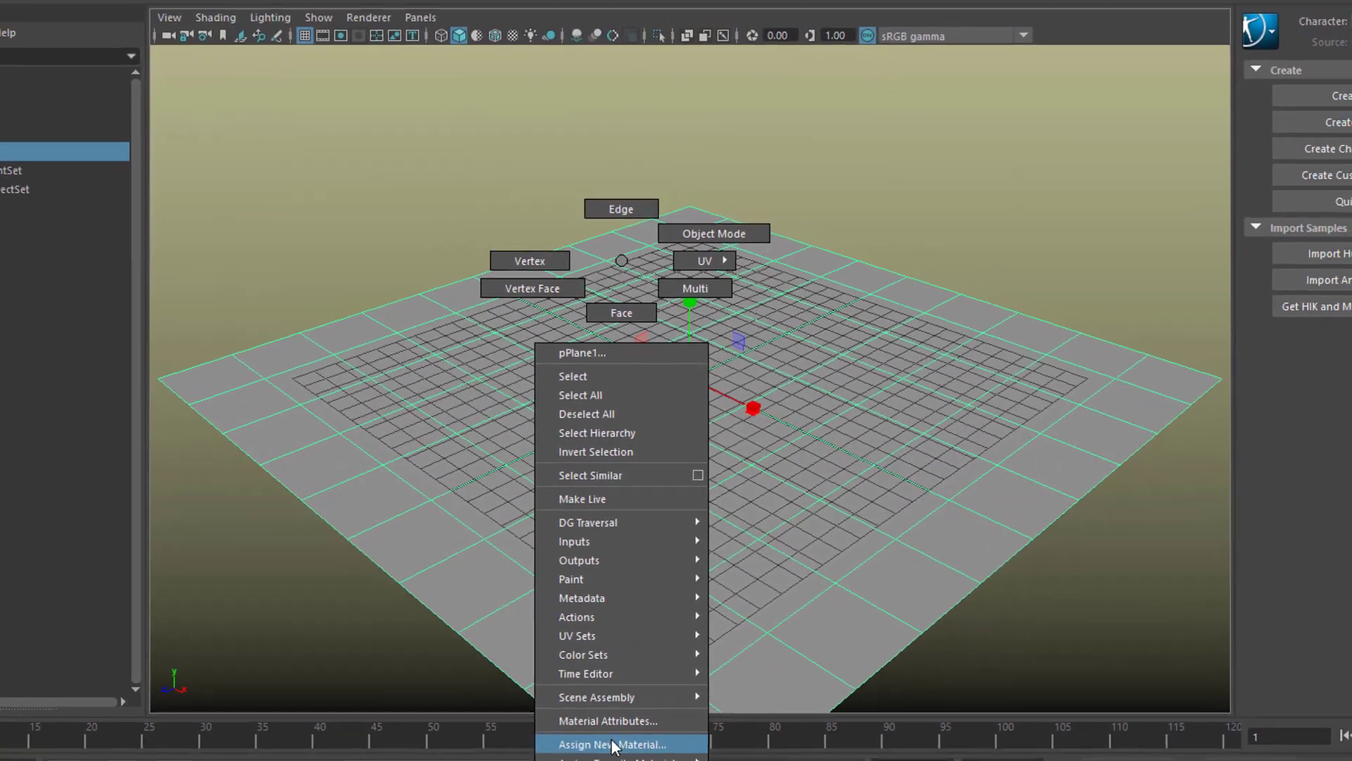
{"action": "left_click", "coordinate": [611, 752]}
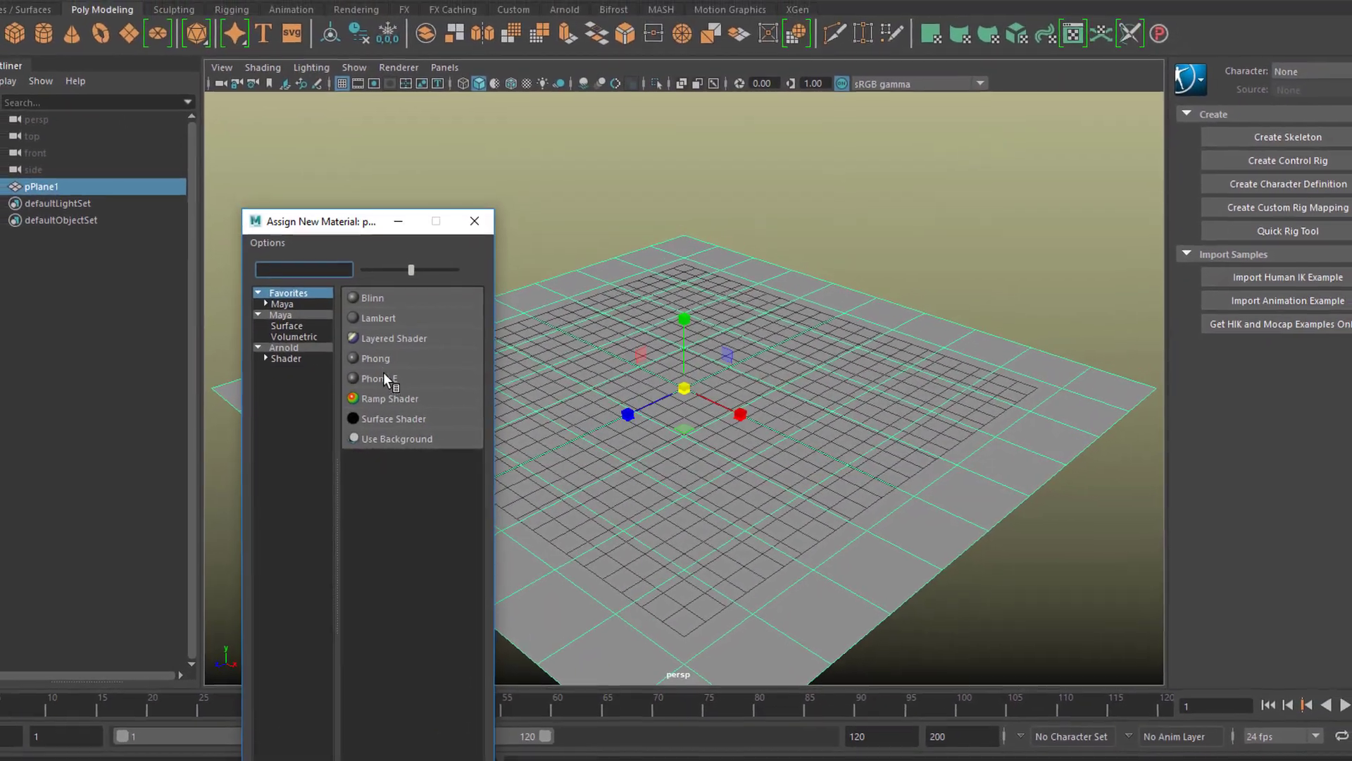
{"action": "left_click", "coordinate": [373, 314]}
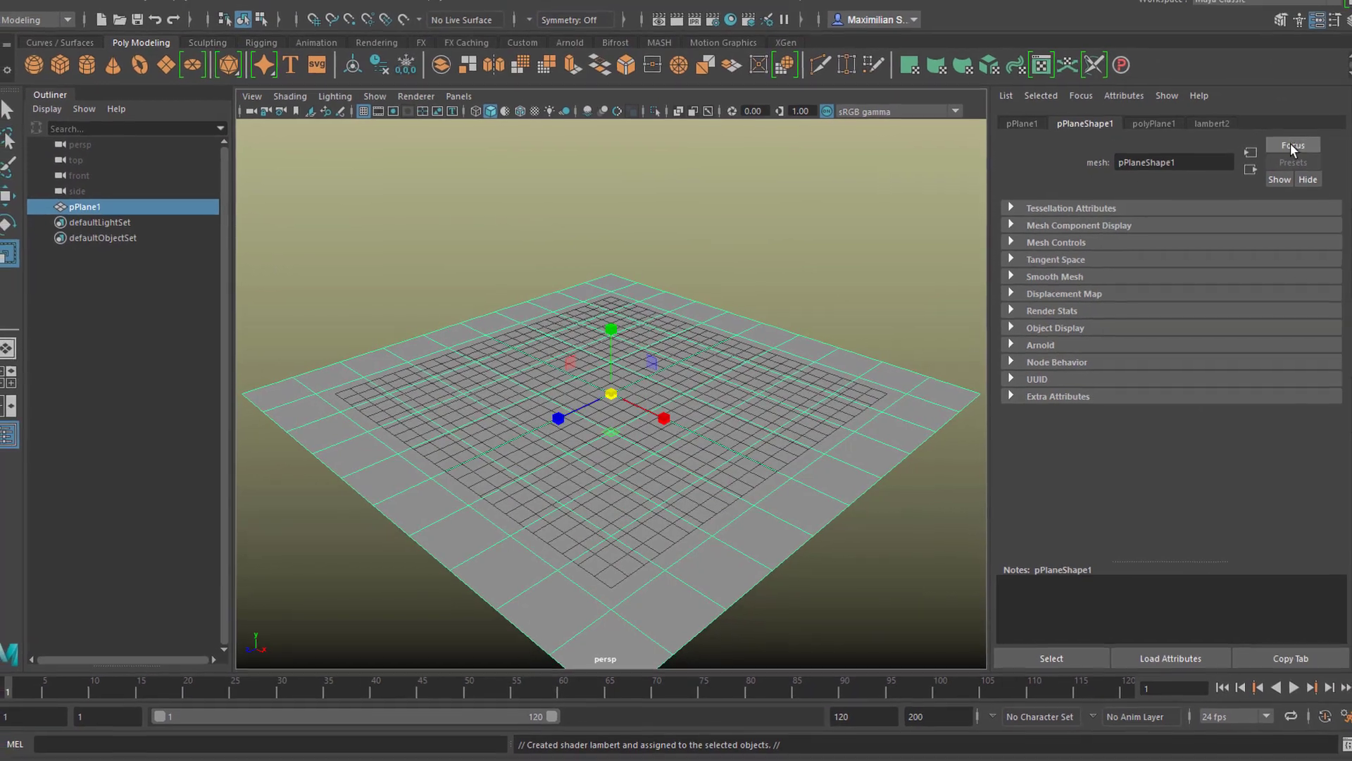
Set the plane's Lambert material color to a light pink and hide the viewport grid.
{"action": "left_click", "coordinate": [1220, 119]}
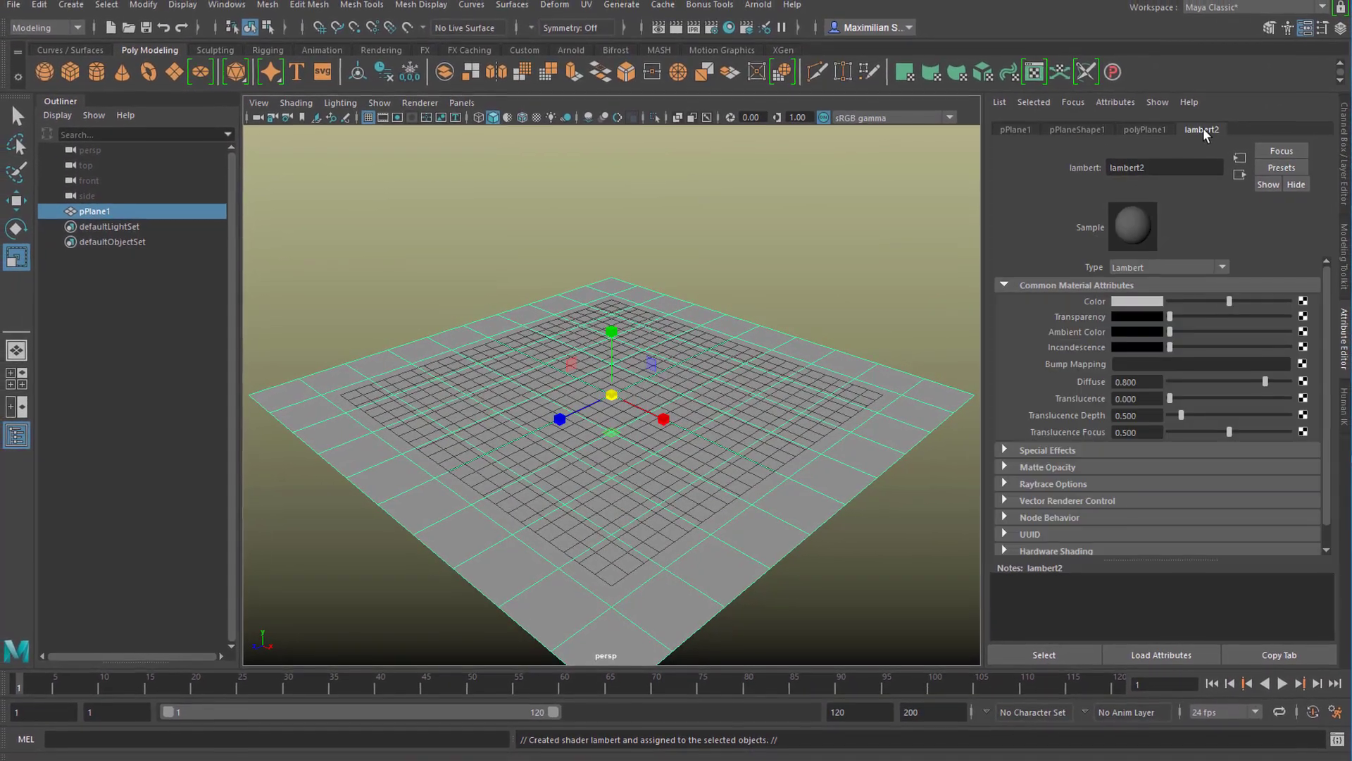
{"action": "left_click", "coordinate": [1151, 303]}
{"action": "left_click", "coordinate": [1260, 332]}
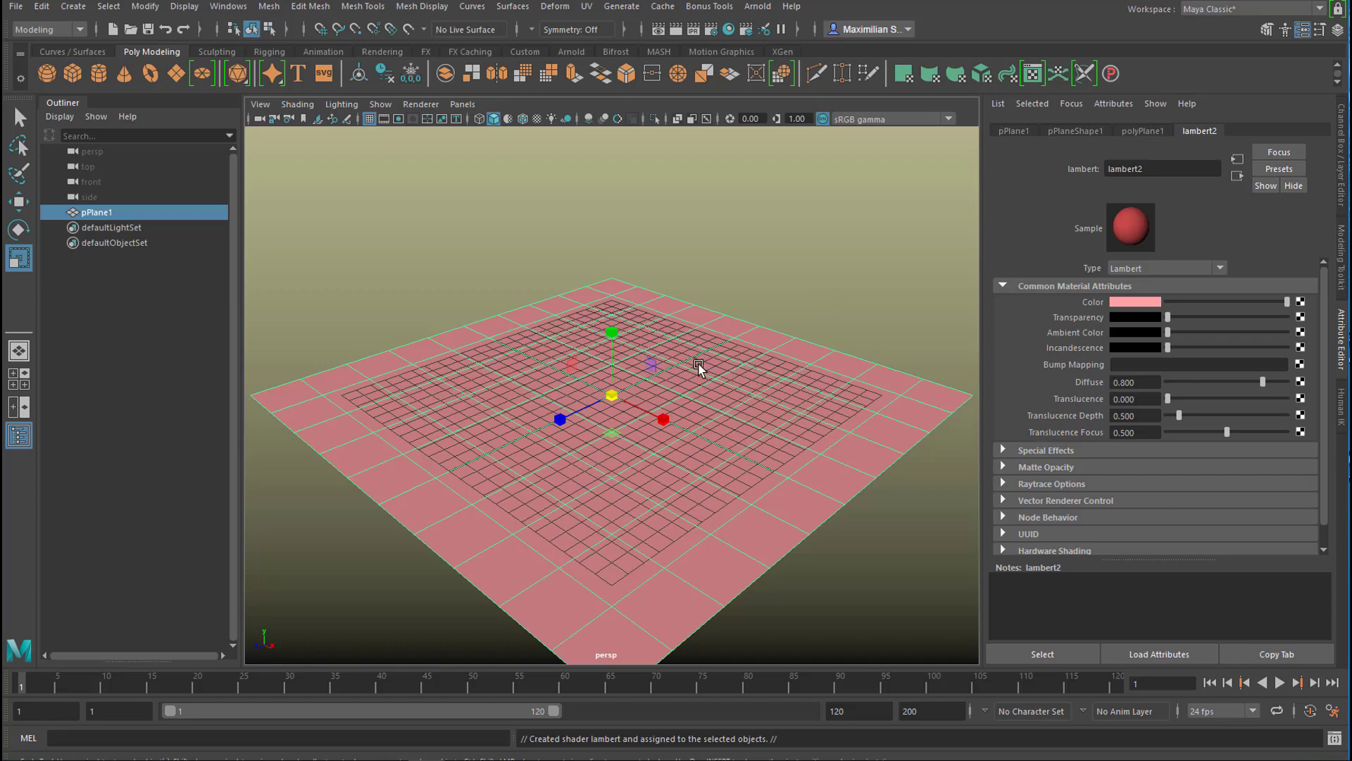
{"action": "left_click", "coordinate": [367, 120]}
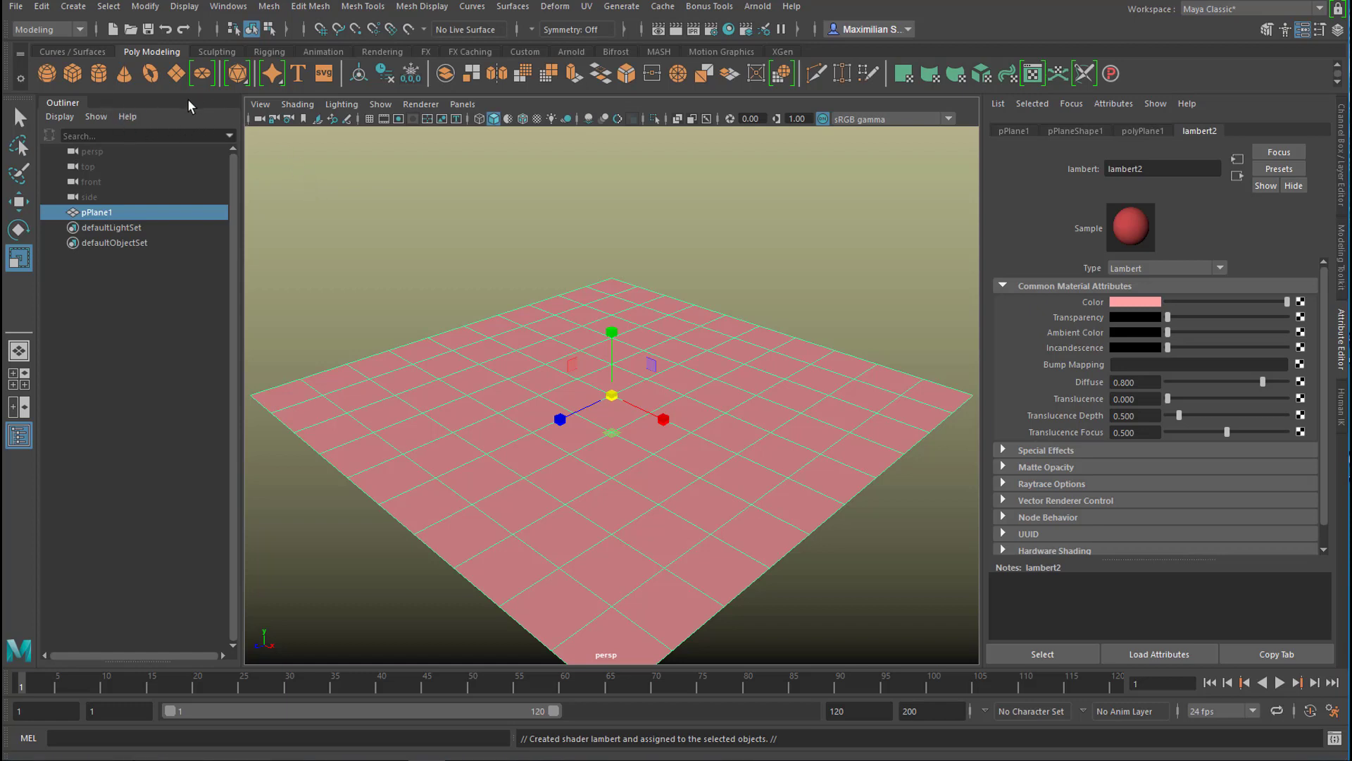
Create a polygon cone at the origin and raise it vertically above the plane.
{"action": "left_click", "coordinate": [124, 73]}
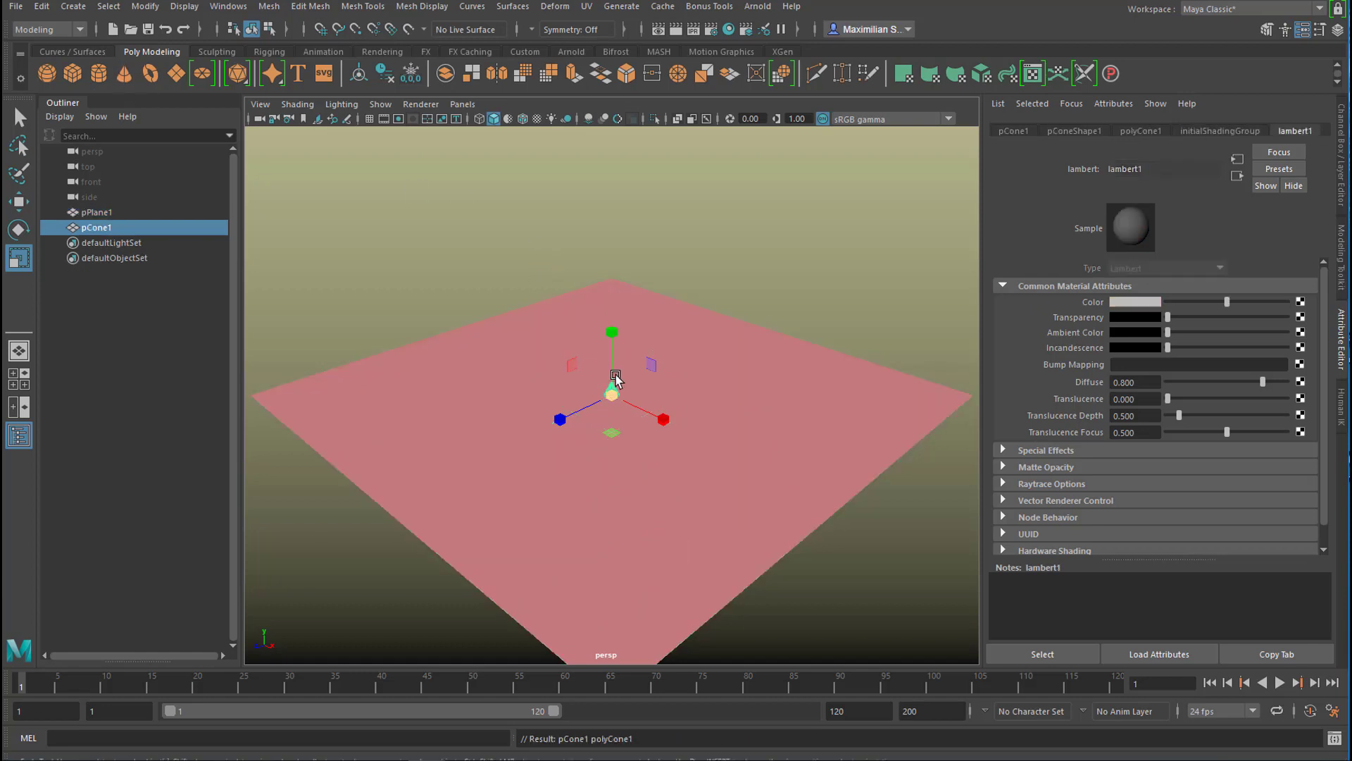
{"action": "key", "text": "w"}
{"action": "left_click_drag", "start_coordinate": [612, 332], "coordinate": [618, 317]}
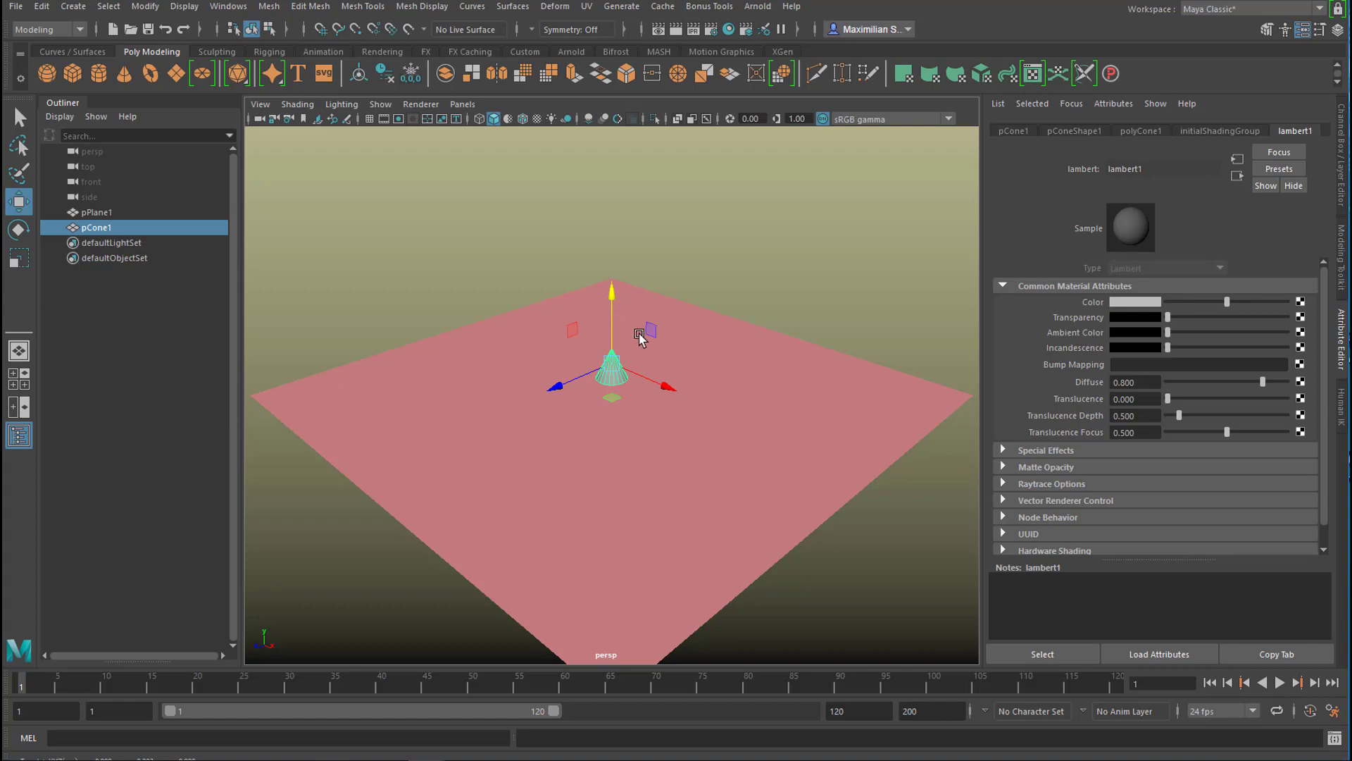
Assign a new Arnold aiStandardSurface material to the cone.
{"action": "key", "text": "f"}
{"action": "left_click_drag", "start_coordinate": [667, 520], "coordinate": [701, 484], "text": "alt"}
{"action": "right_click", "coordinate": [650, 465]}
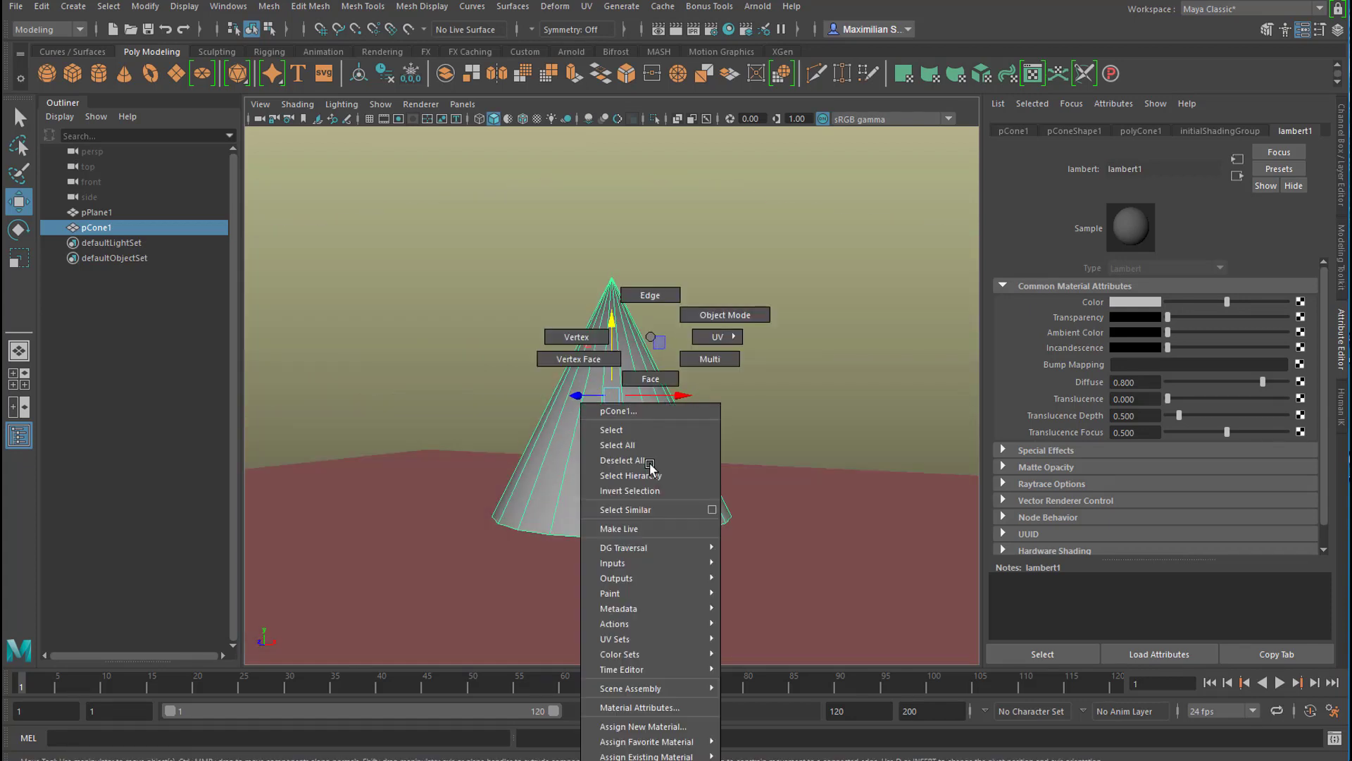
{"action": "left_click", "coordinate": [643, 726]}
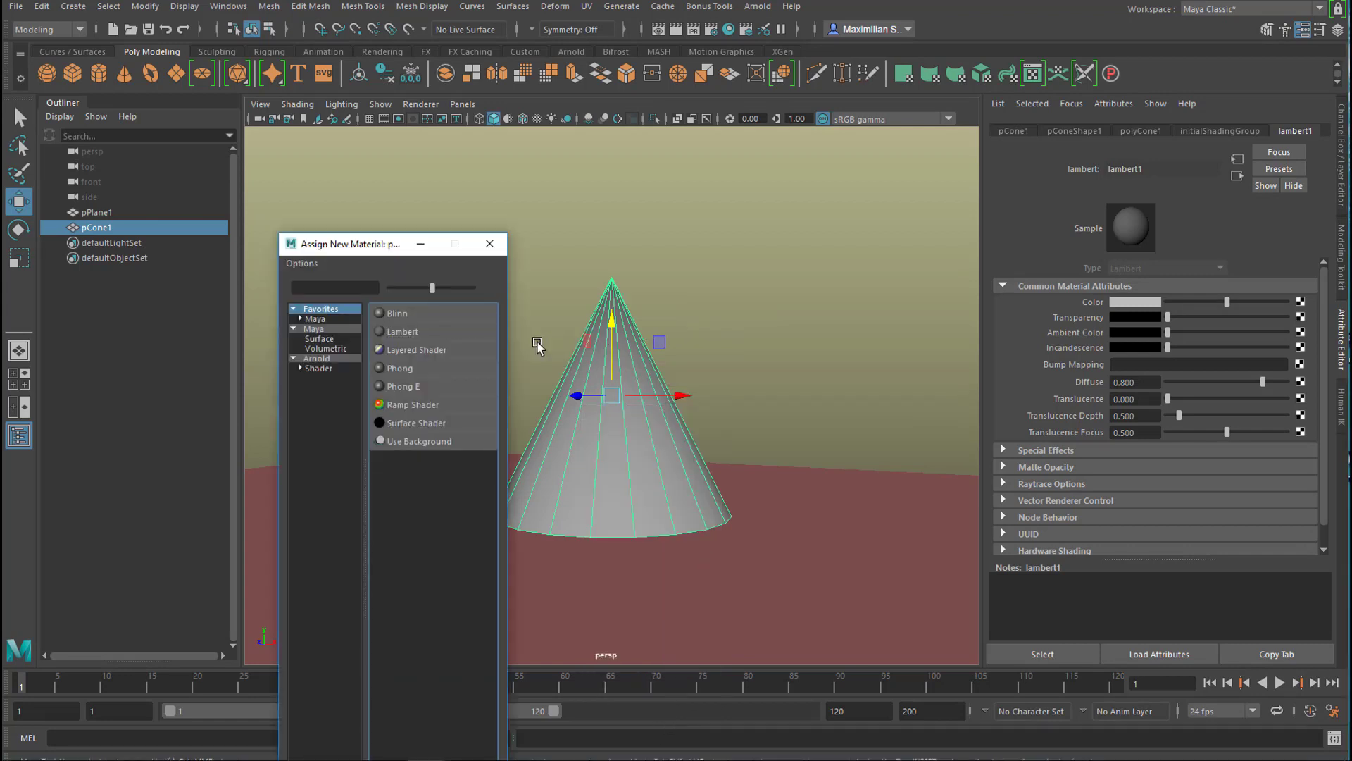
{"action": "left_click", "coordinate": [319, 358]}
{"action": "left_click", "coordinate": [422, 496]}
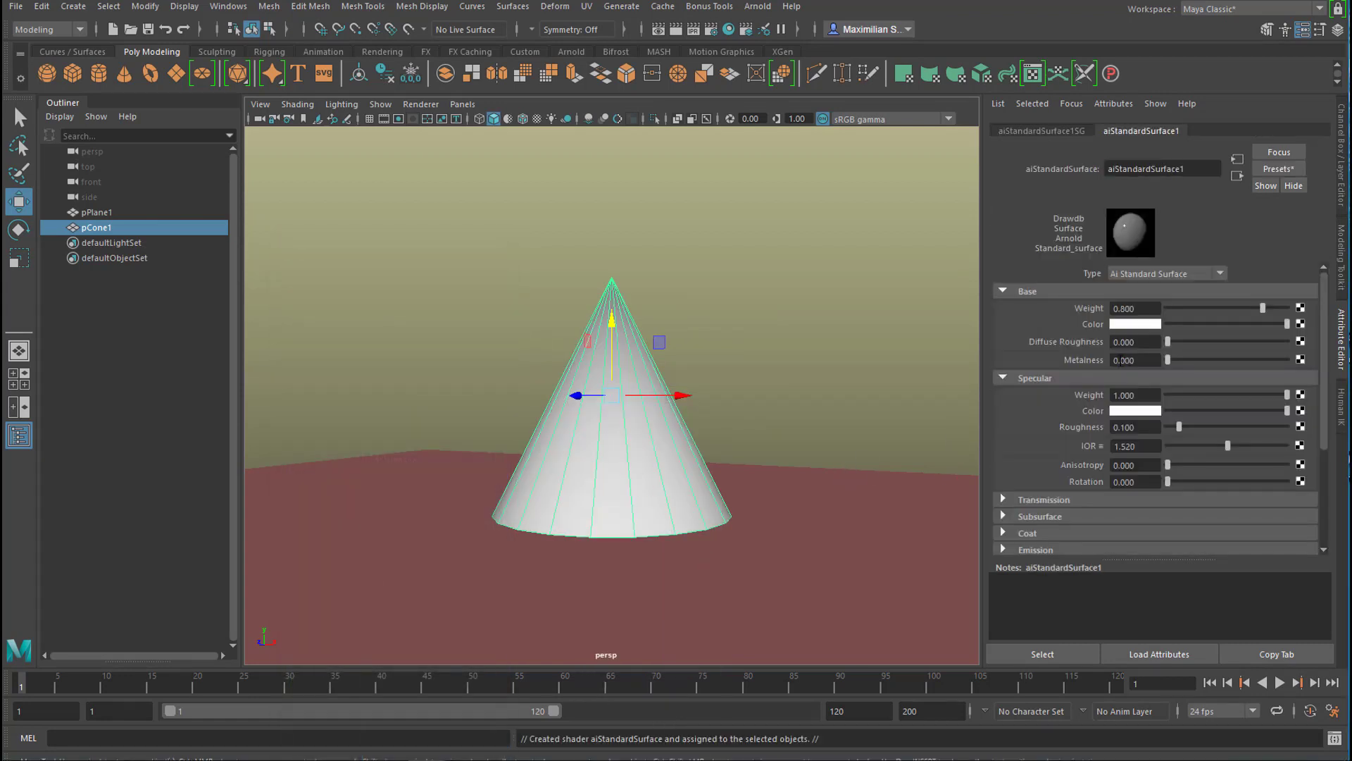
Apply the Clay preset to the cone's aiStandardSurface material.
{"action": "left_click", "coordinate": [1281, 169]}
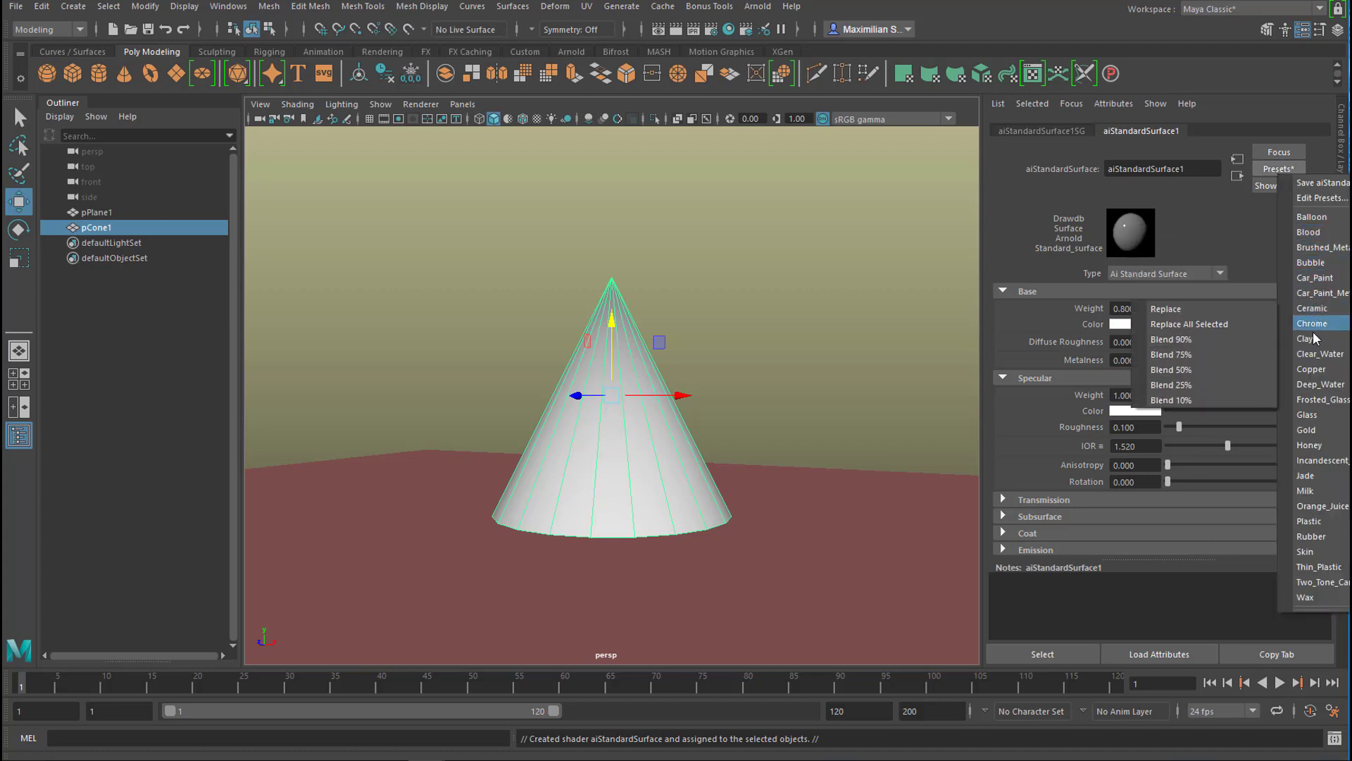
{"action": "mouse_move", "coordinate": [1307, 339]}
{"action": "left_click", "coordinate": [1214, 340]}
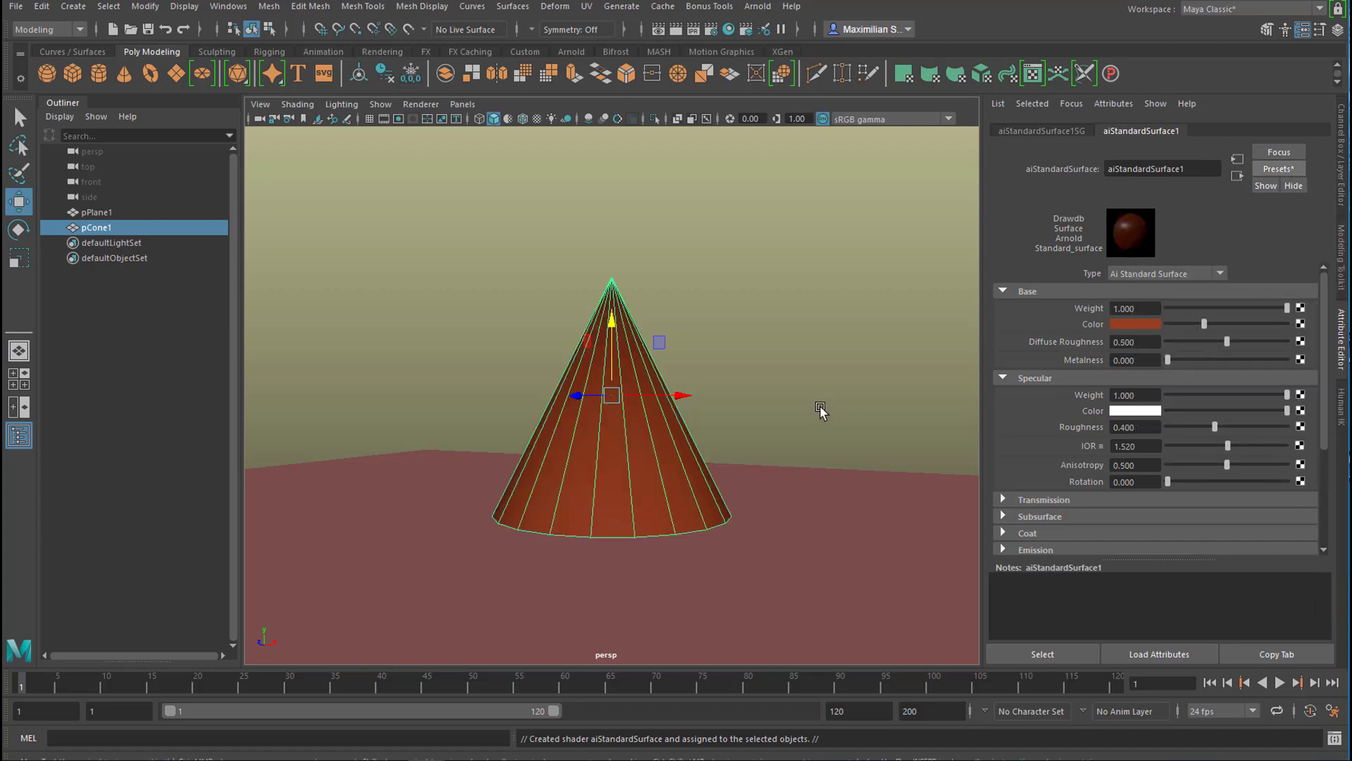
Move the cone's pivot straight down to just below the center of its base.
{"action": "left_click_drag", "start_coordinate": [827, 412], "coordinate": [831, 440], "text": "alt"}
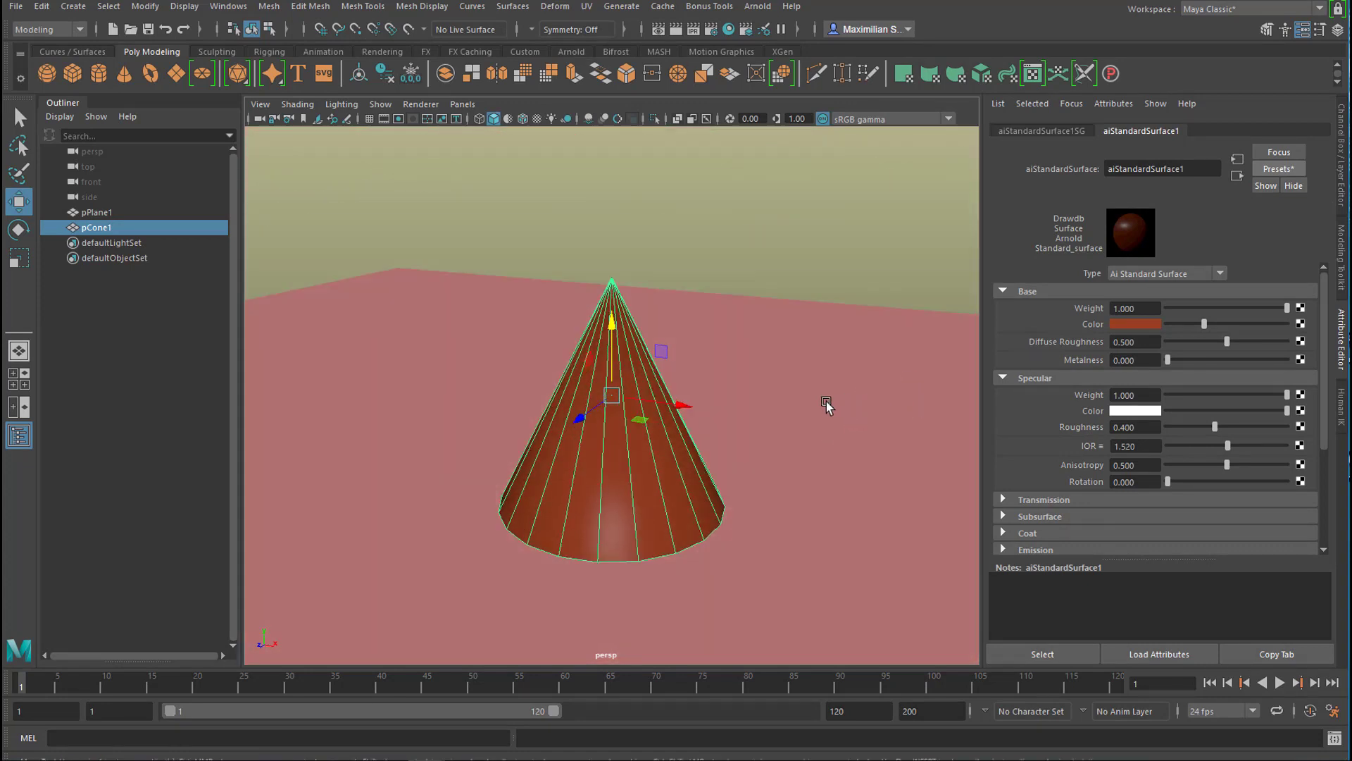
{"action": "left_click_drag", "start_coordinate": [731, 488], "coordinate": [764, 459], "text": "alt"}
{"action": "right_click_drag", "start_coordinate": [763, 468], "coordinate": [409, 539], "text": "alt"}
{"action": "left_click_drag", "start_coordinate": [409, 539], "coordinate": [568, 567], "text": "alt"}
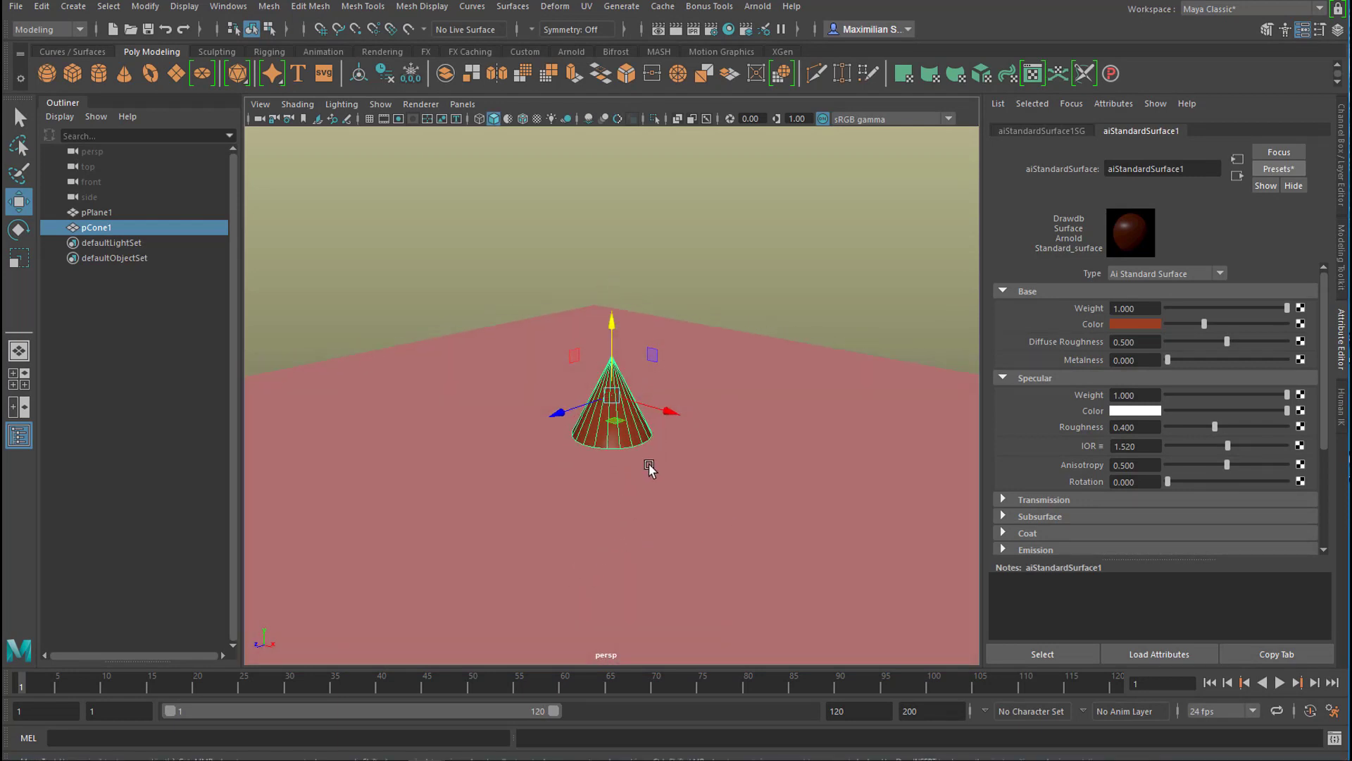
{"action": "key", "text": "d"}
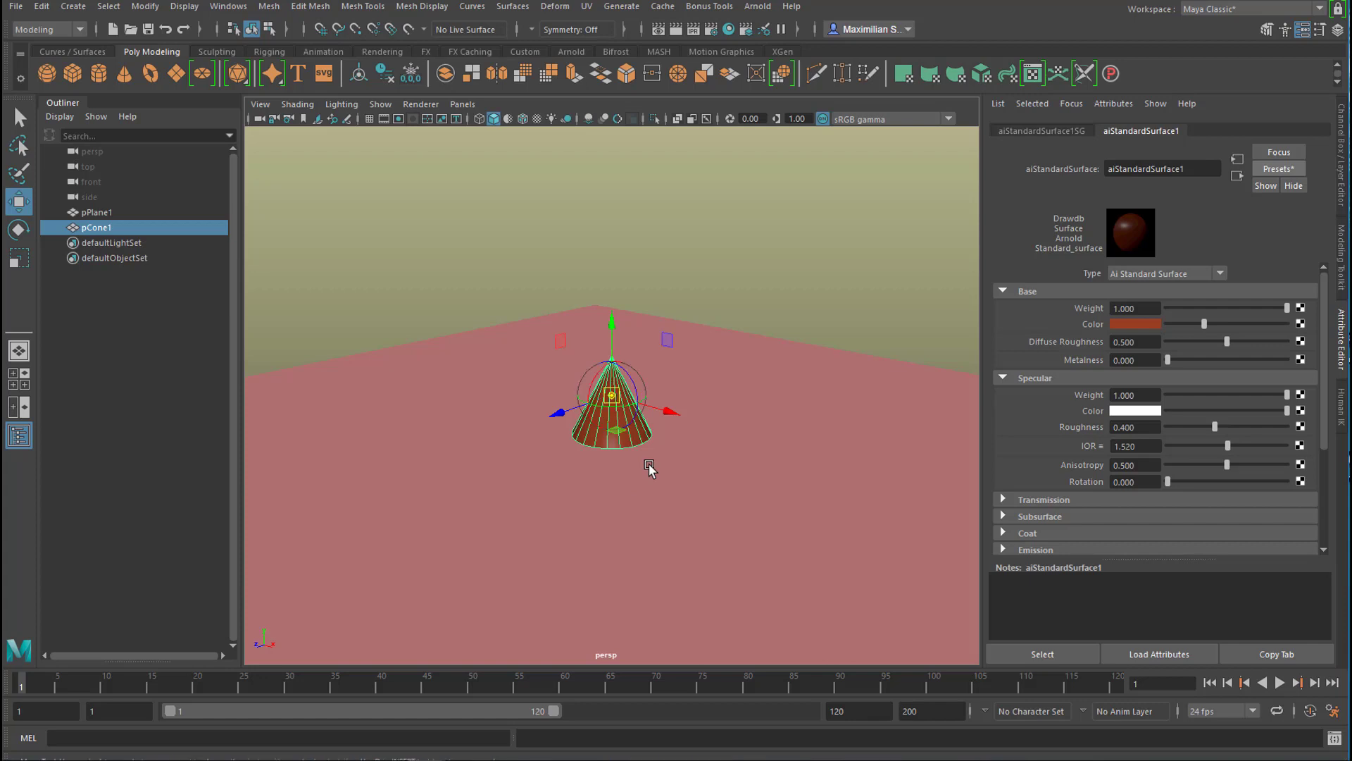
{"action": "right_click_drag", "start_coordinate": [584, 500], "coordinate": [809, 504], "text": "alt"}
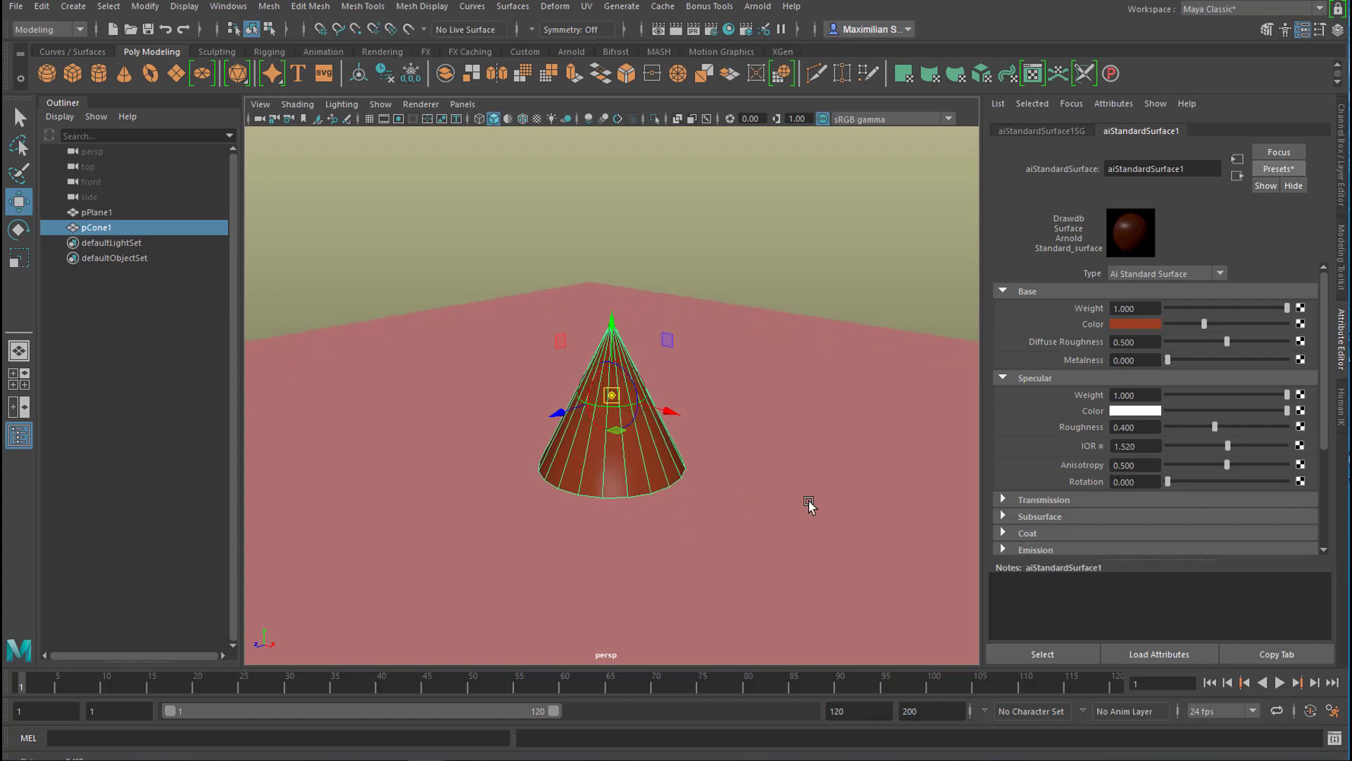
{"action": "left_click_drag", "start_coordinate": [627, 505], "coordinate": [643, 464], "text": "alt"}
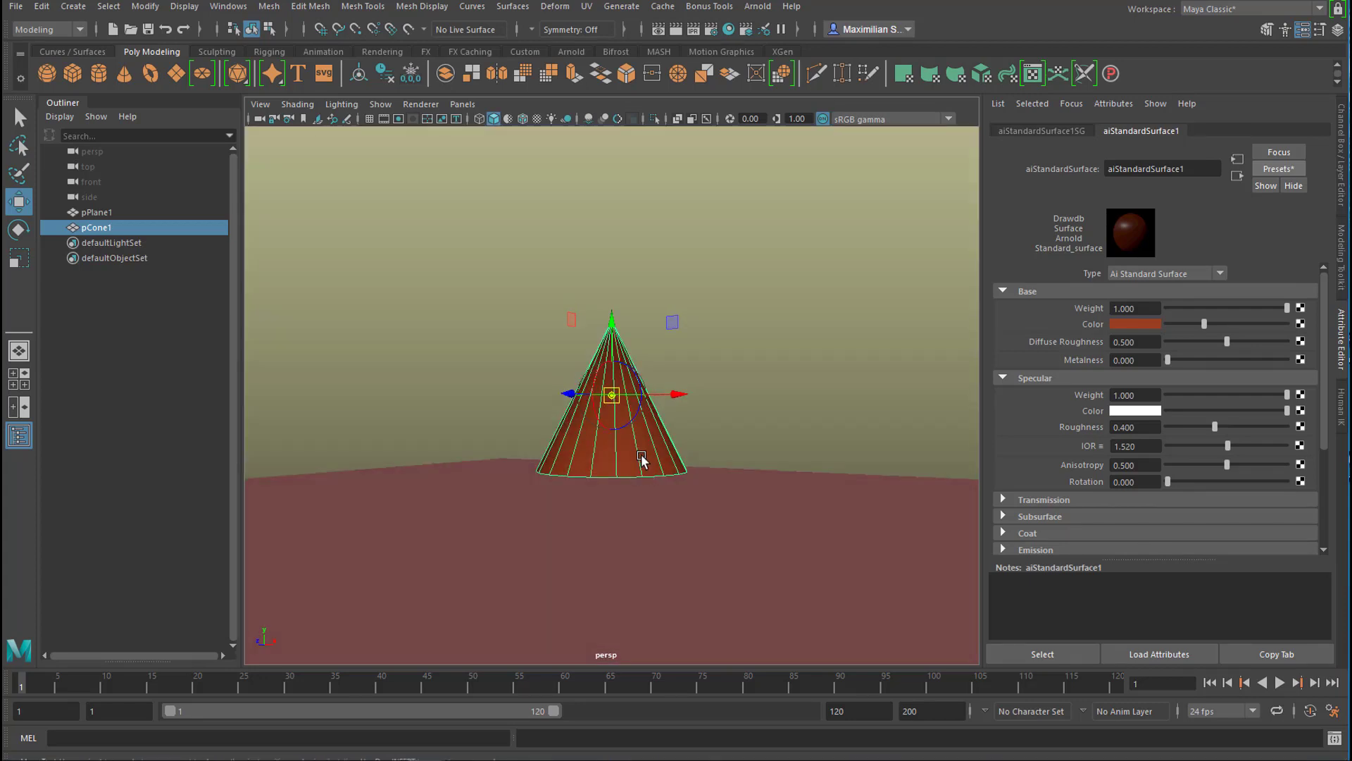
{"action": "left_click_drag", "start_coordinate": [615, 323], "coordinate": [619, 411]}
{"action": "mouse_move", "coordinate": [746, 527]}
{"action": "left_mouse_down", "text": "alt"}
{"action": "mouse_move", "coordinate": [788, 520]}
{"action": "mouse_move", "coordinate": [772, 525]}
{"action": "left_mouse_up", "text": "alt"}
{"action": "left_click_drag", "start_coordinate": [614, 409], "coordinate": [614, 422]}
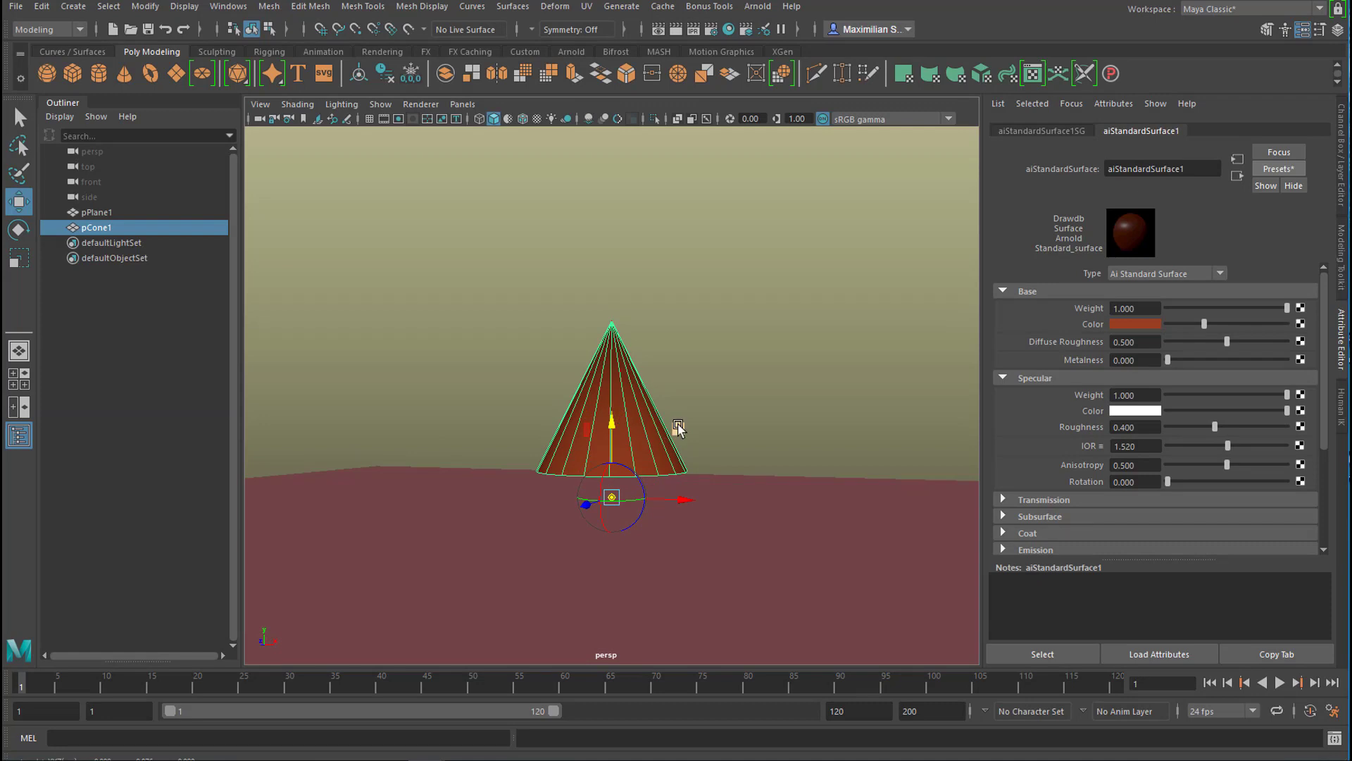
{"action": "key", "text": "d"}
Freeze the cone's transformations.
{"action": "left_click", "coordinate": [146, 7]}
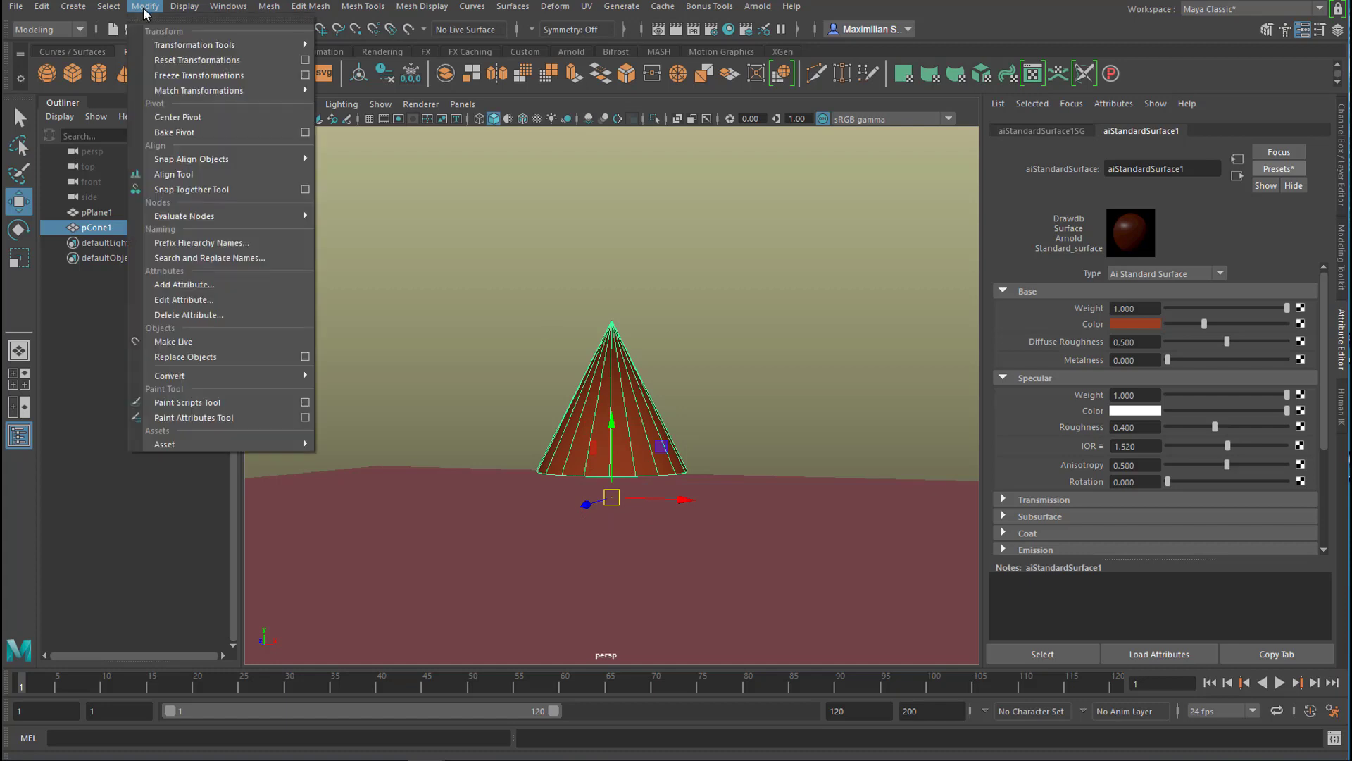
{"action": "left_click", "coordinate": [190, 76]}
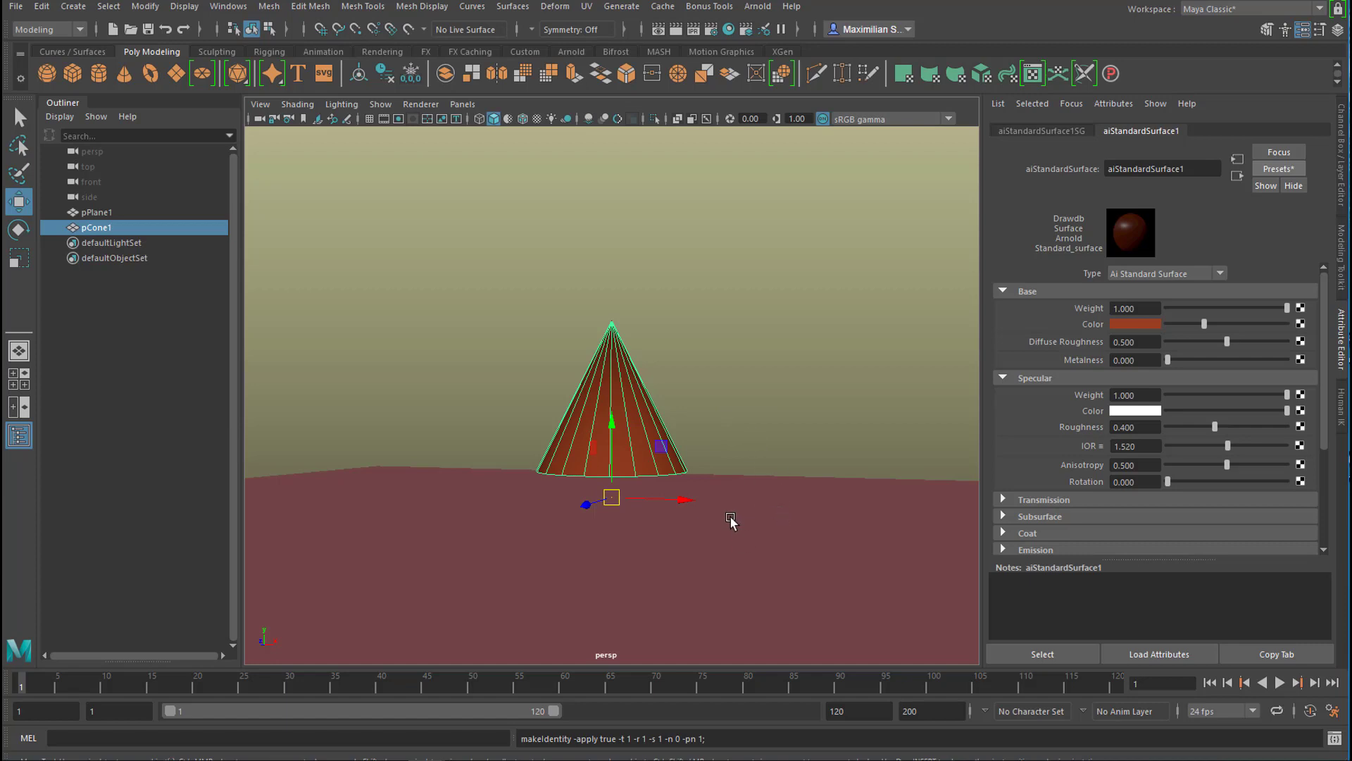
Try rotating the cone about its lowered pivot and undo the rotation.
{"action": "key", "text": "e"}
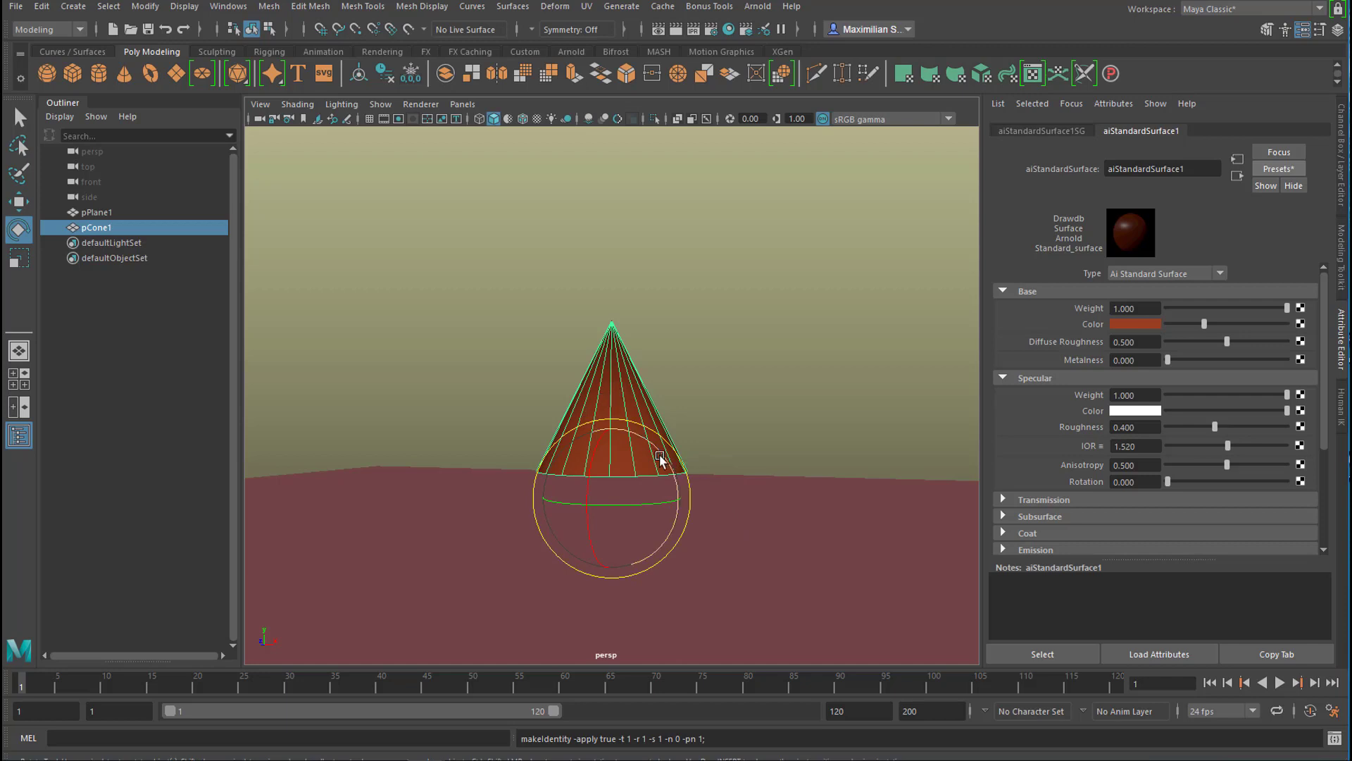
{"action": "mouse_move", "coordinate": [652, 448]}
{"action": "left_mouse_down"}
{"action": "mouse_move", "coordinate": [697, 437]}
{"action": "mouse_move", "coordinate": [671, 461]}
{"action": "left_mouse_up"}
{"action": "key", "text": "ctrl+z"}
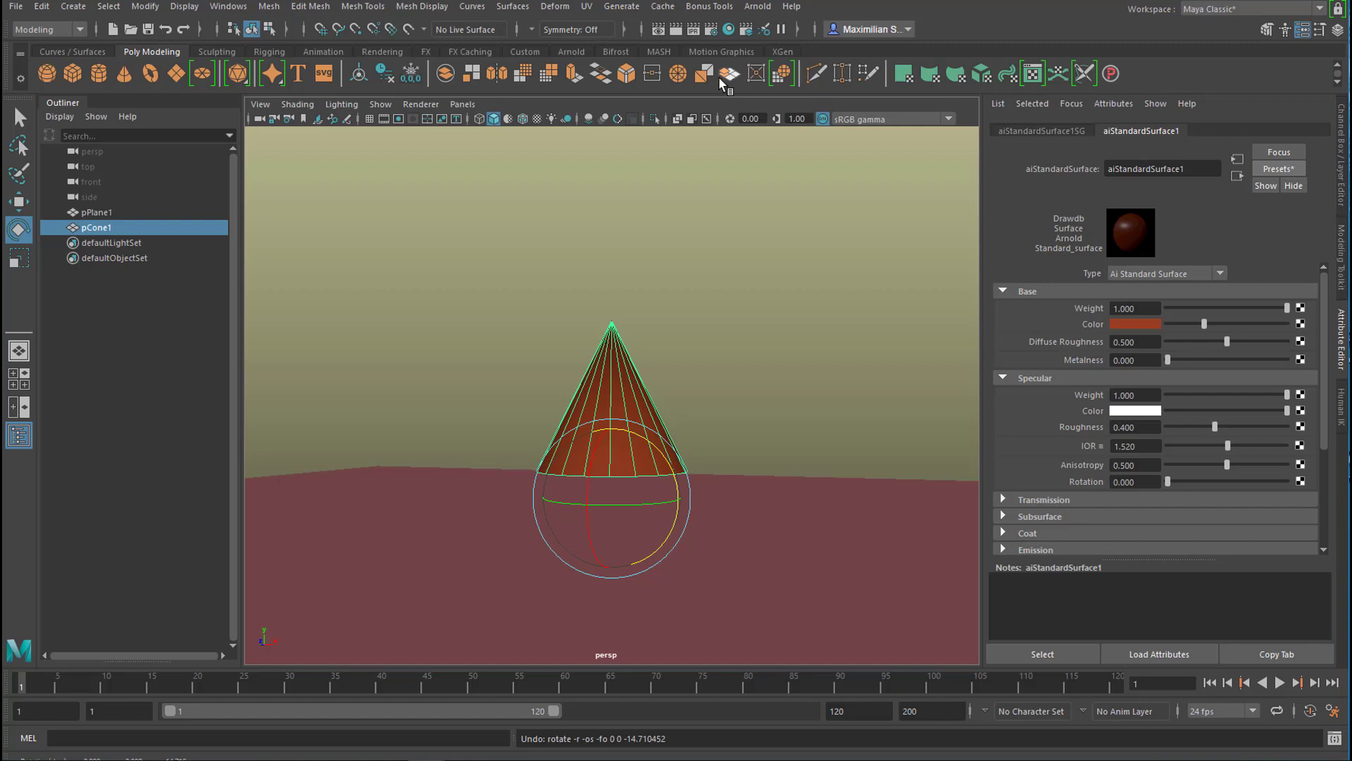
Select the plane in addition to the cone and open the Bonus Tools Duplicate on Object options, placed clear of the cone.
{"action": "left_click_drag", "start_coordinate": [754, 515], "coordinate": [743, 548], "text": "alt"}
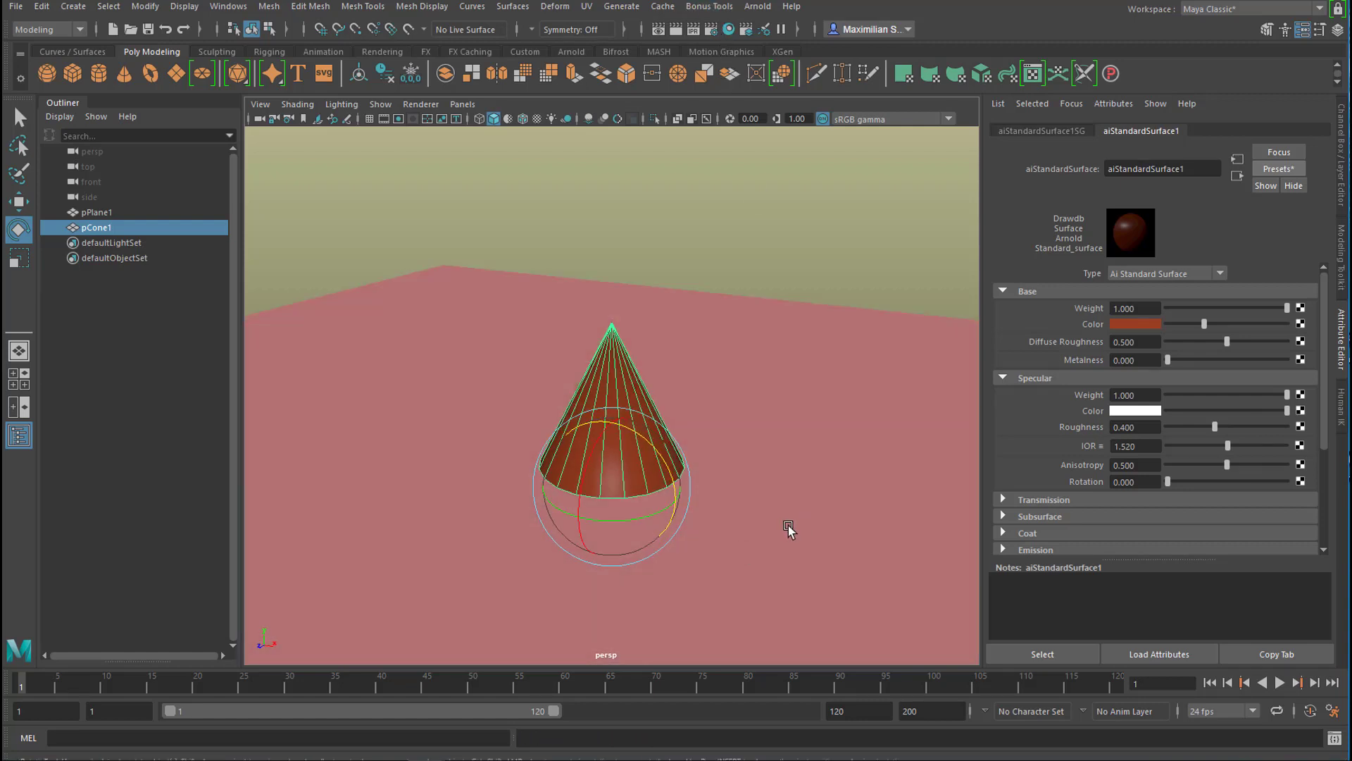
{"action": "right_click_drag", "start_coordinate": [788, 527], "coordinate": [481, 572], "text": "alt"}
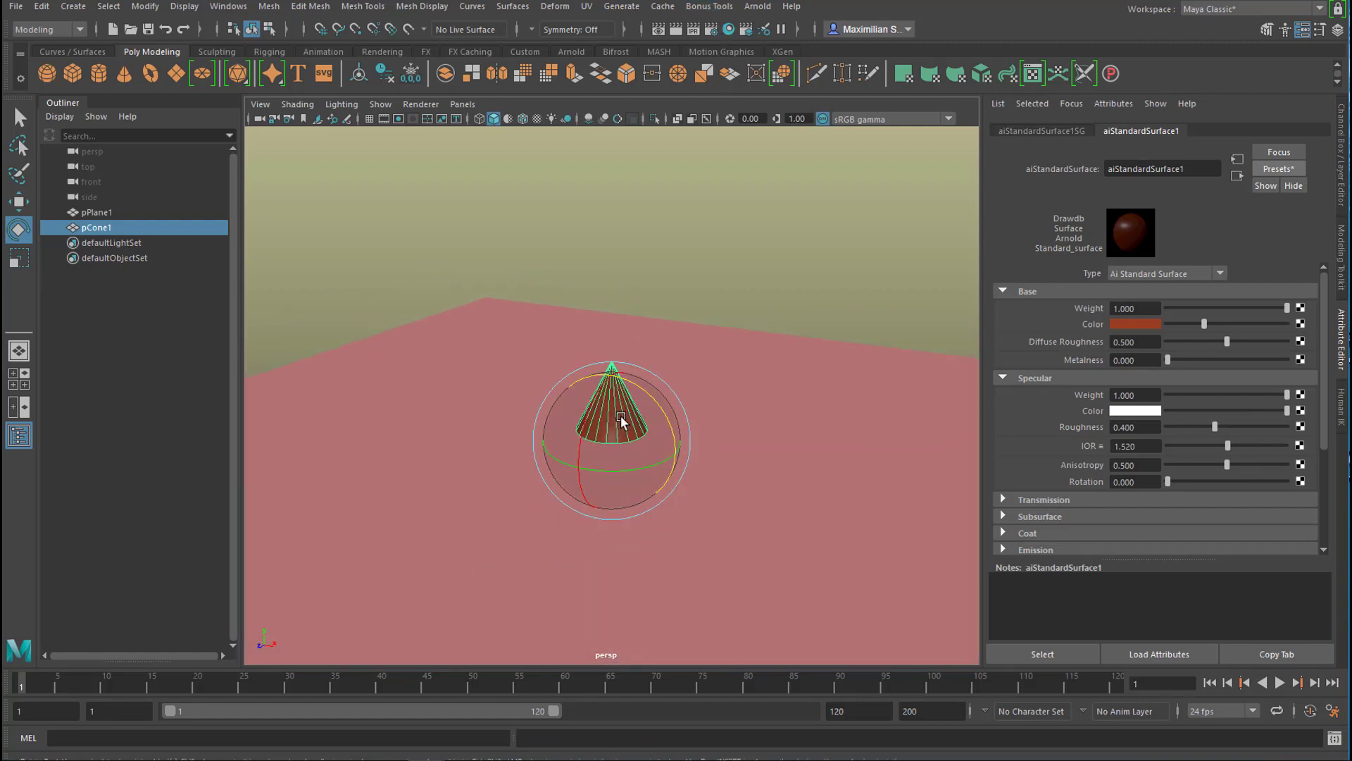
{"action": "key", "text": "q"}
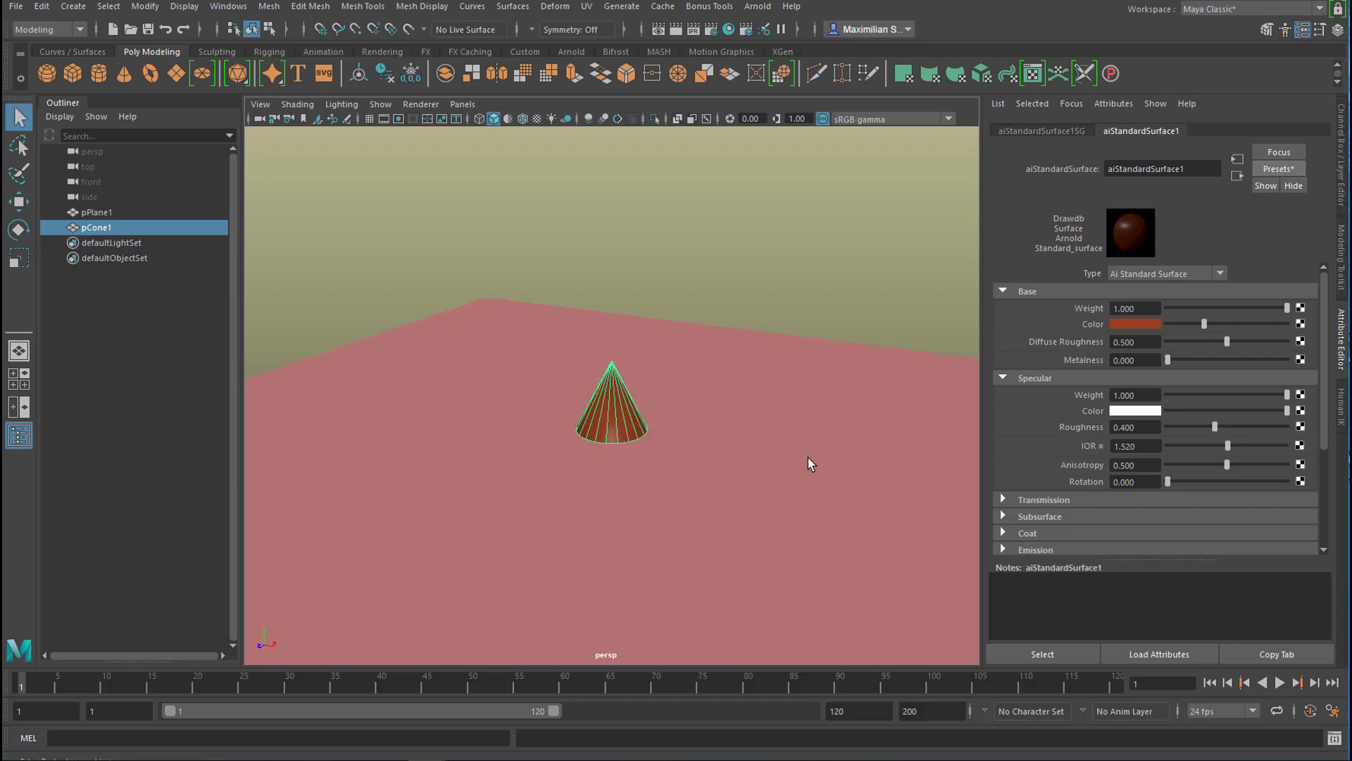
{"action": "left_click", "coordinate": [782, 438], "text": "shift"}
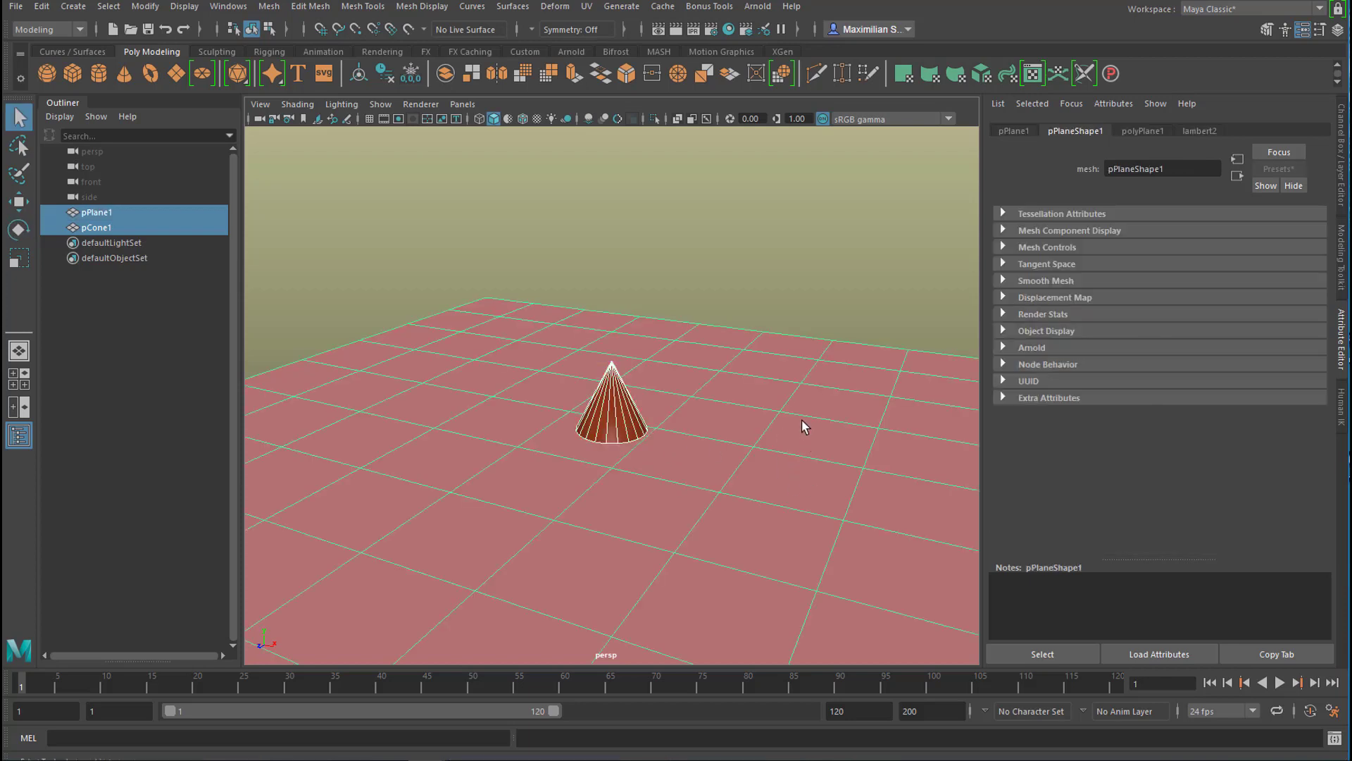
{"action": "left_click", "coordinate": [706, 9]}
{"action": "mouse_move", "coordinate": [715, 35]}
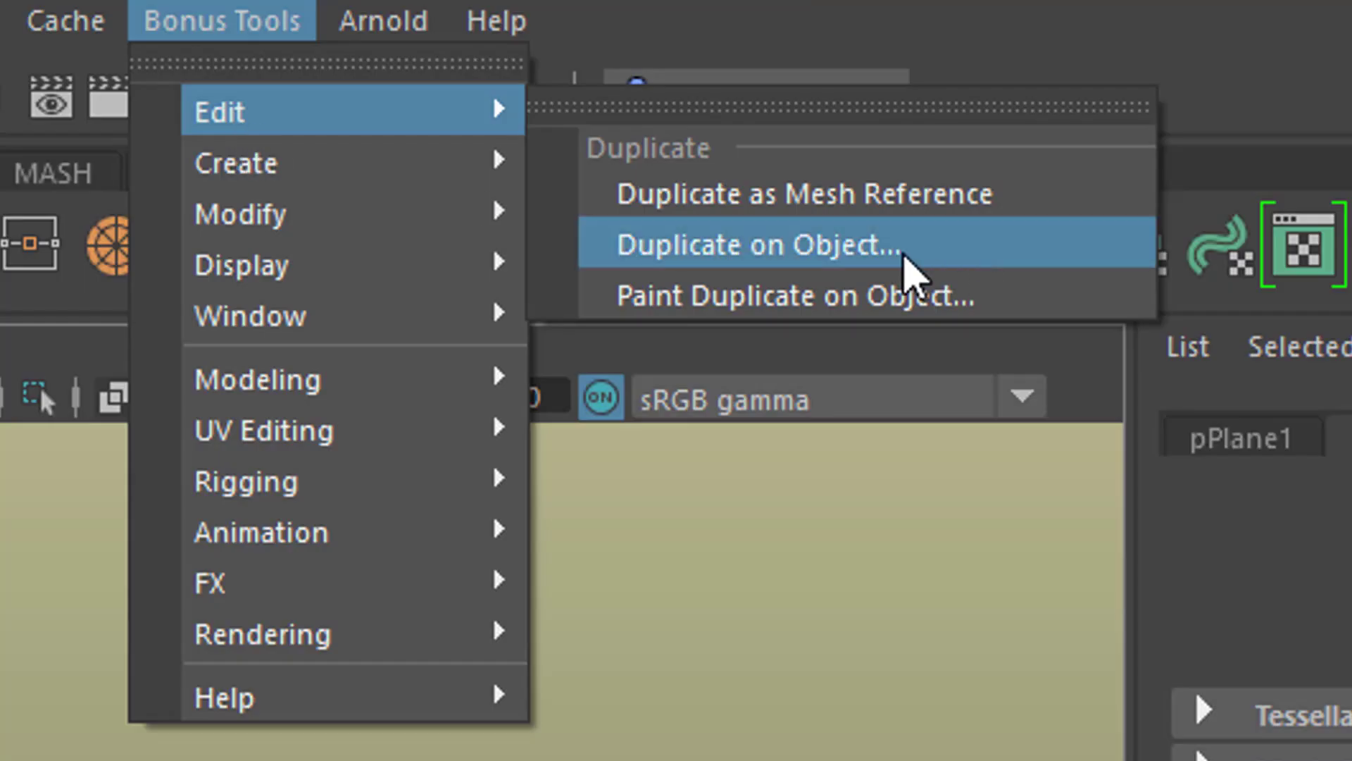
{"action": "left_click", "coordinate": [906, 248]}
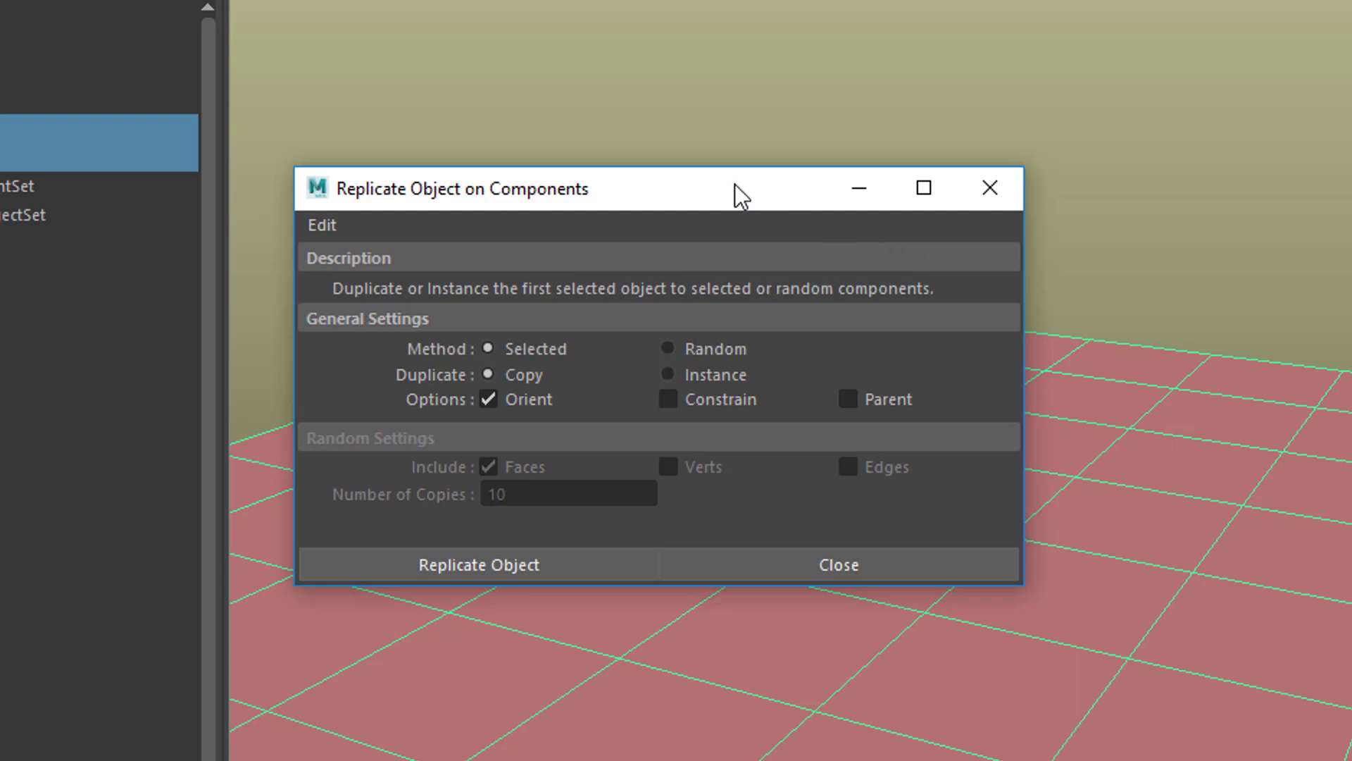
{"action": "left_click_drag", "start_coordinate": [733, 184], "coordinate": [418, 316]}
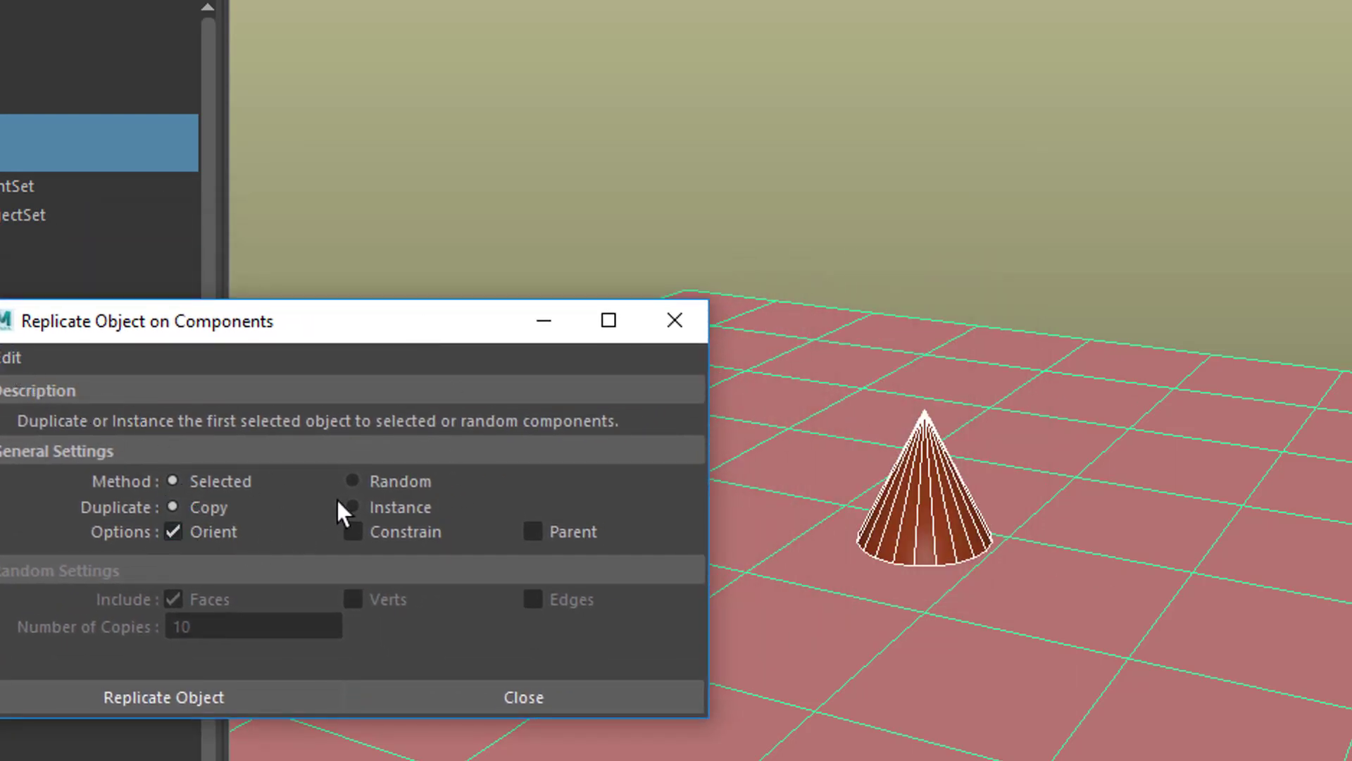
Replicate the cone onto random faces of the plane with 10 oriented copies, then close the options.
{"action": "left_click", "coordinate": [352, 480]}
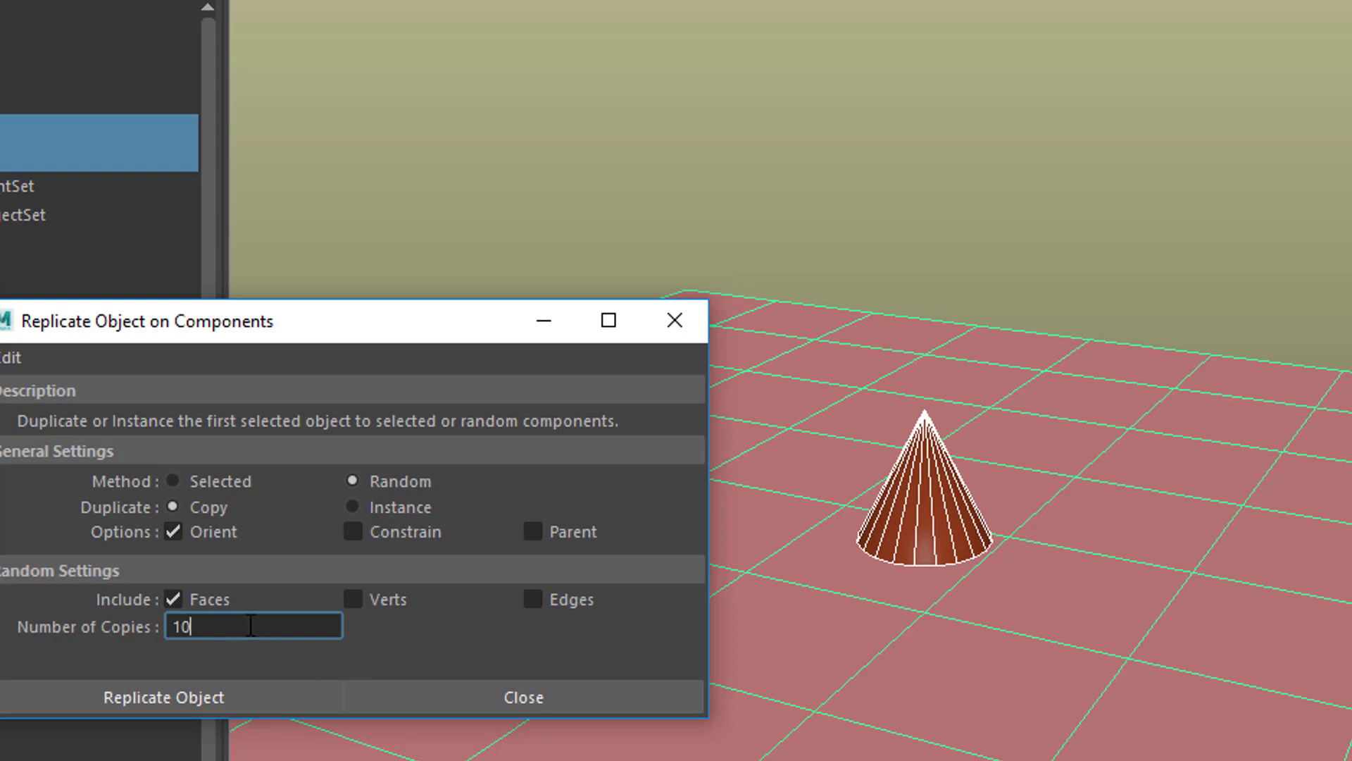
{"action": "left_click", "coordinate": [274, 700]}
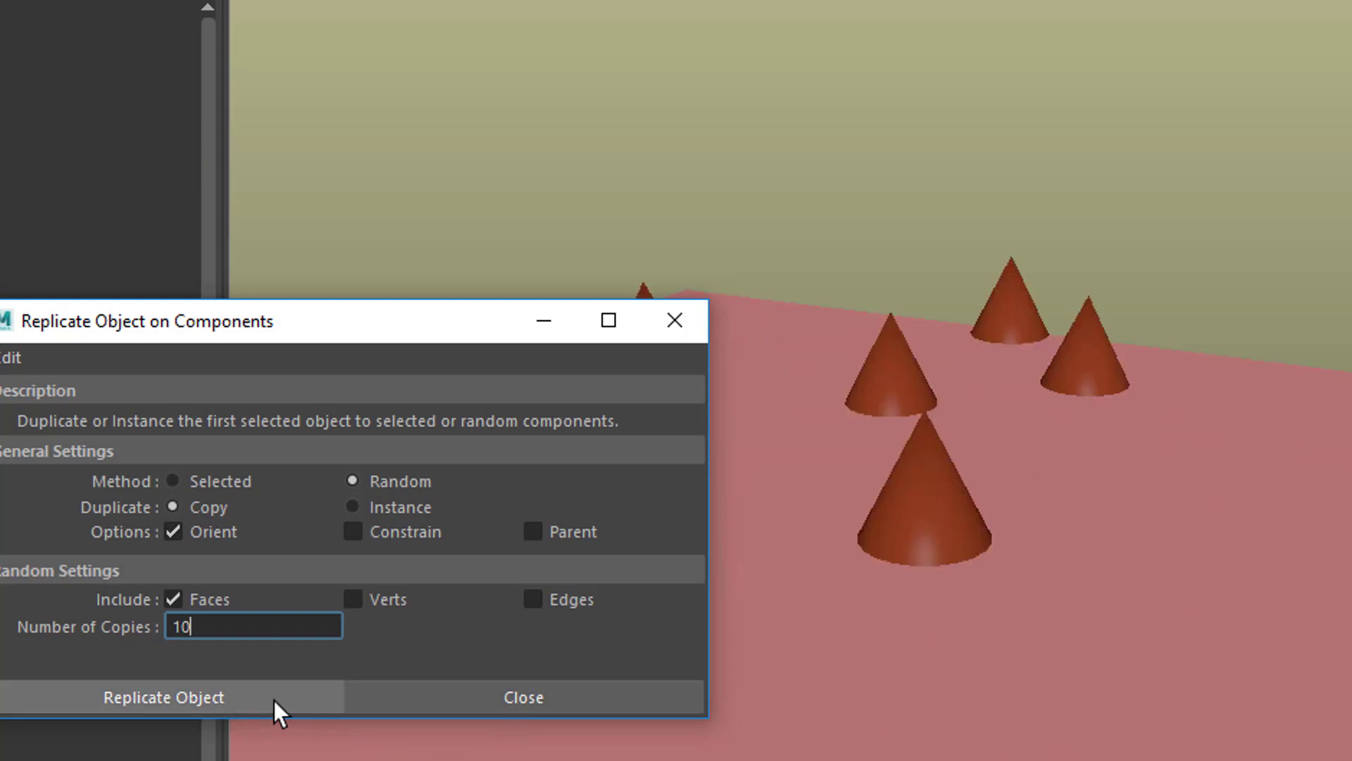
{"action": "left_click", "coordinate": [675, 321]}
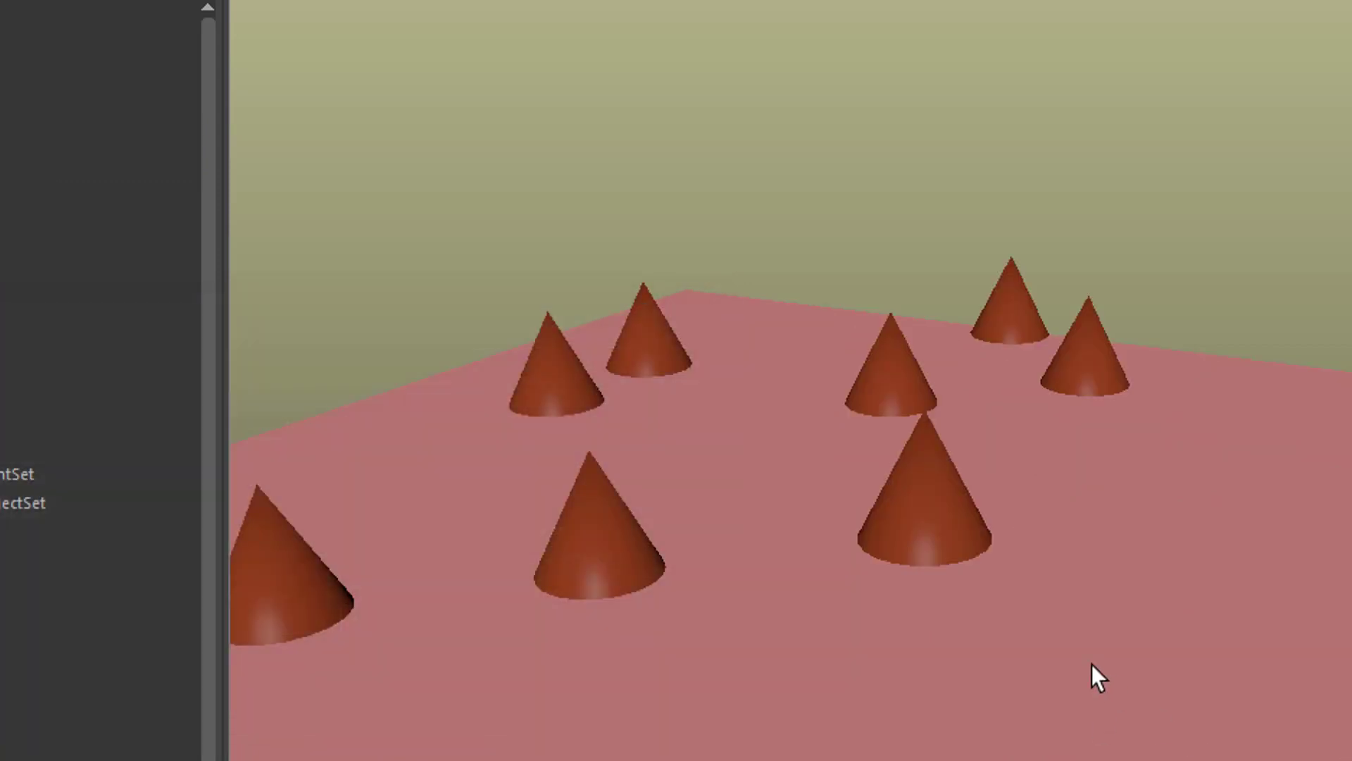
Switch the plane to vertex editing and select a large block of vertices from its middle toward the near right side.
{"action": "left_click_drag", "start_coordinate": [907, 719], "coordinate": [944, 760], "text": "alt"}
{"action": "scroll", "coordinate": [790, 380], "scroll_direction": "down", "scroll_amount": 5}
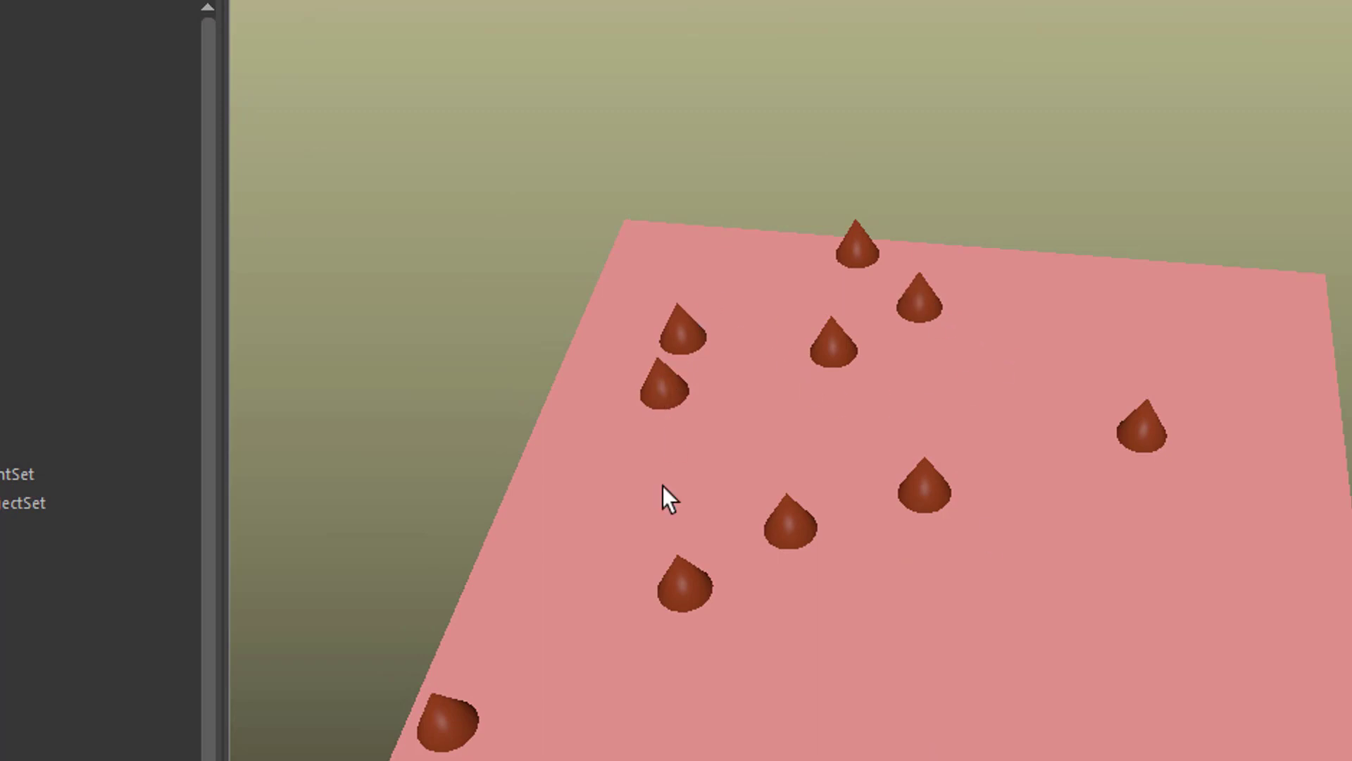
{"action": "left_click_drag", "start_coordinate": [1162, 746], "coordinate": [1130, 711], "text": "alt"}
{"action": "scroll", "coordinate": [1148, 697], "scroll_direction": "up", "scroll_amount": 3}
{"action": "left_click_drag", "start_coordinate": [1256, 742], "coordinate": [1261, 760], "text": "alt"}
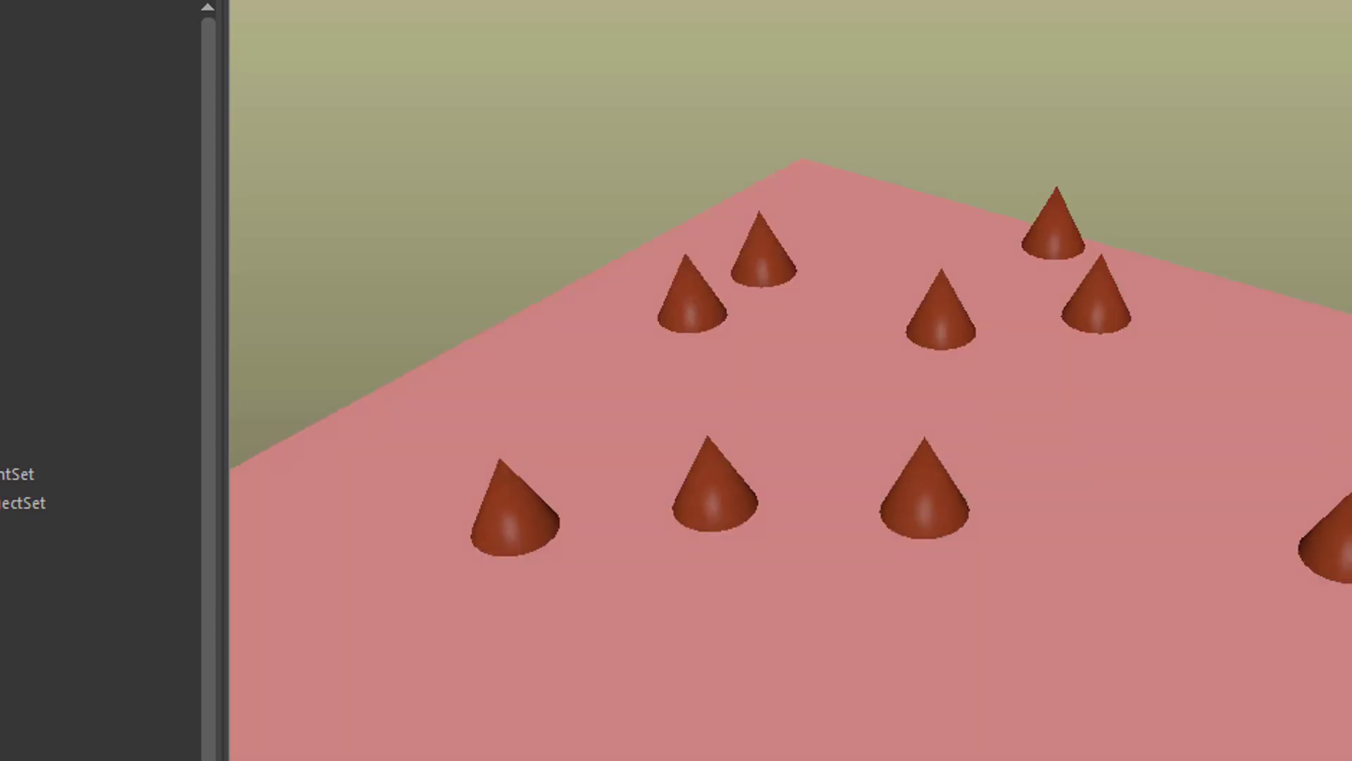
{"action": "left_click_drag", "start_coordinate": [1010, 759], "coordinate": [1117, 733], "text": "alt"}
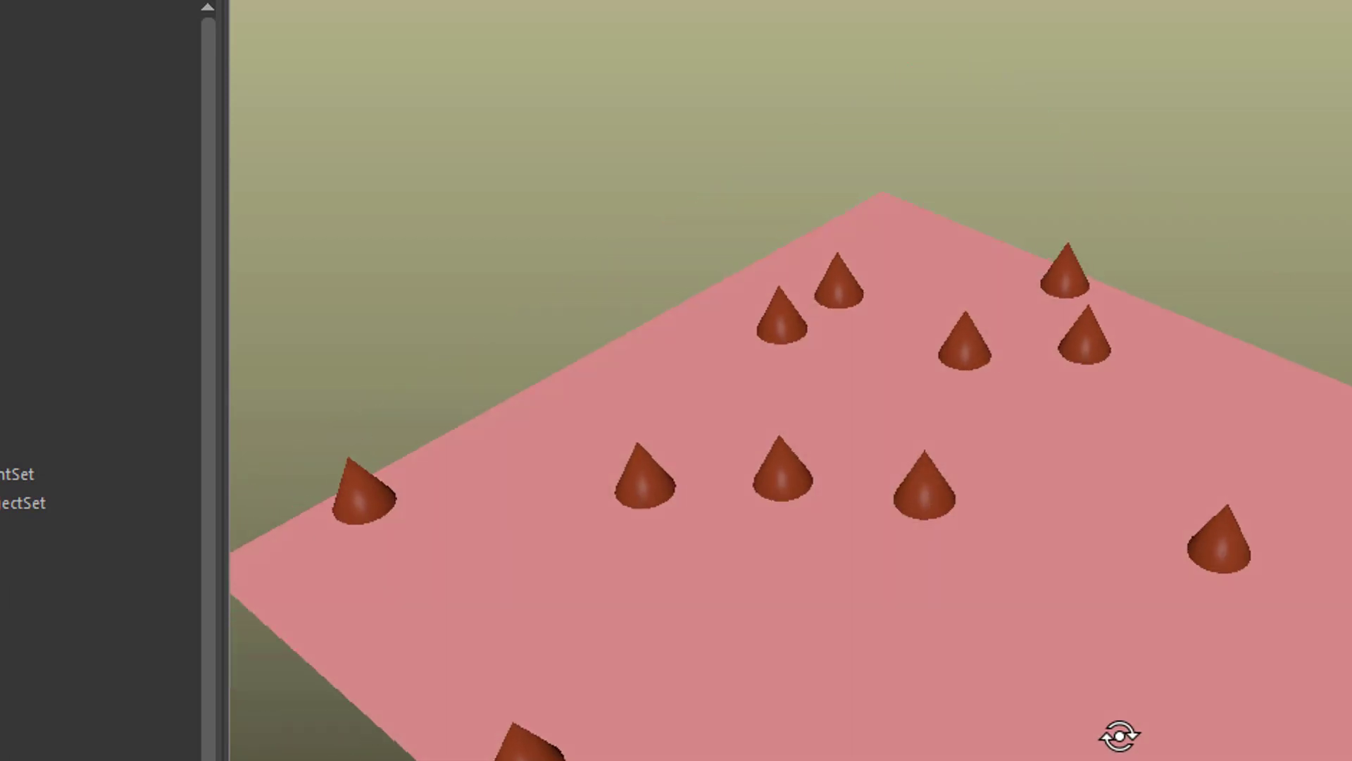
{"action": "left_click", "coordinate": [1054, 710]}
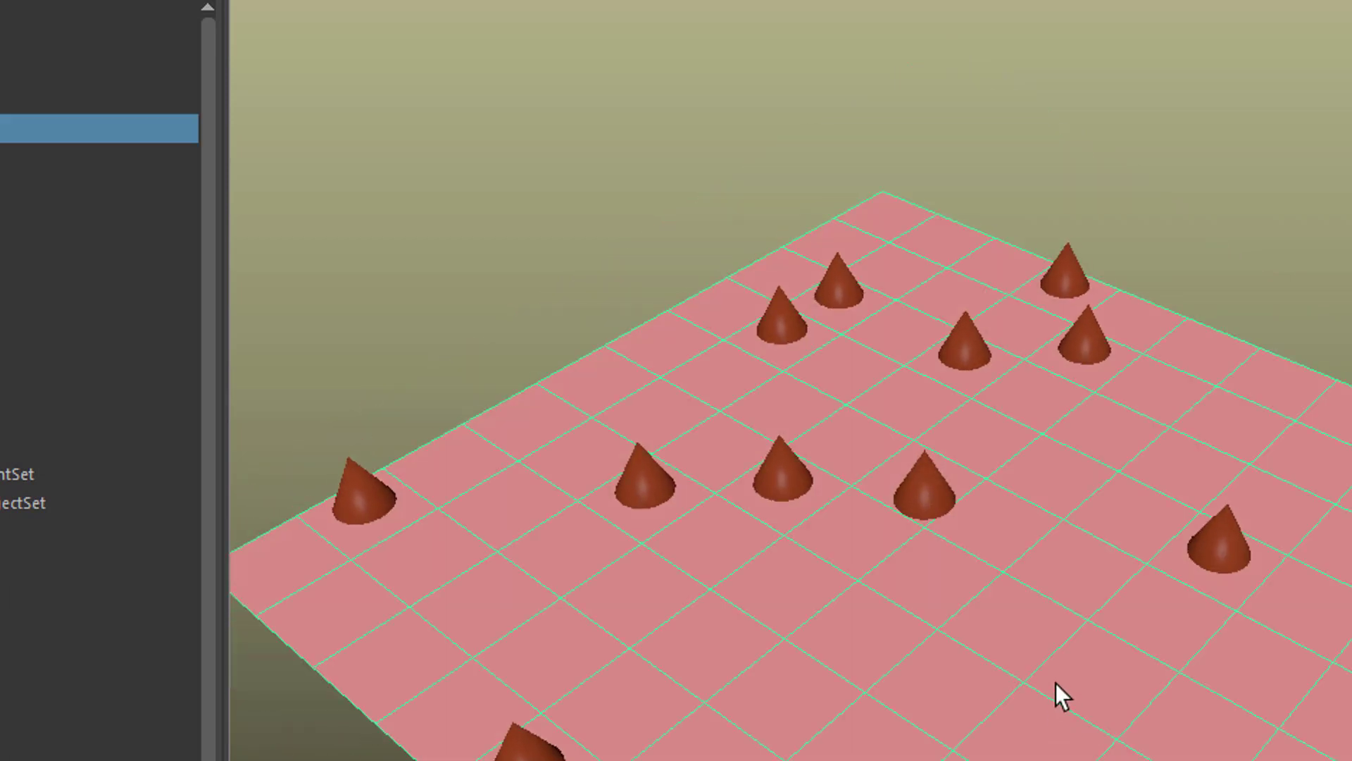
{"action": "right_click", "coordinate": [980, 605]}
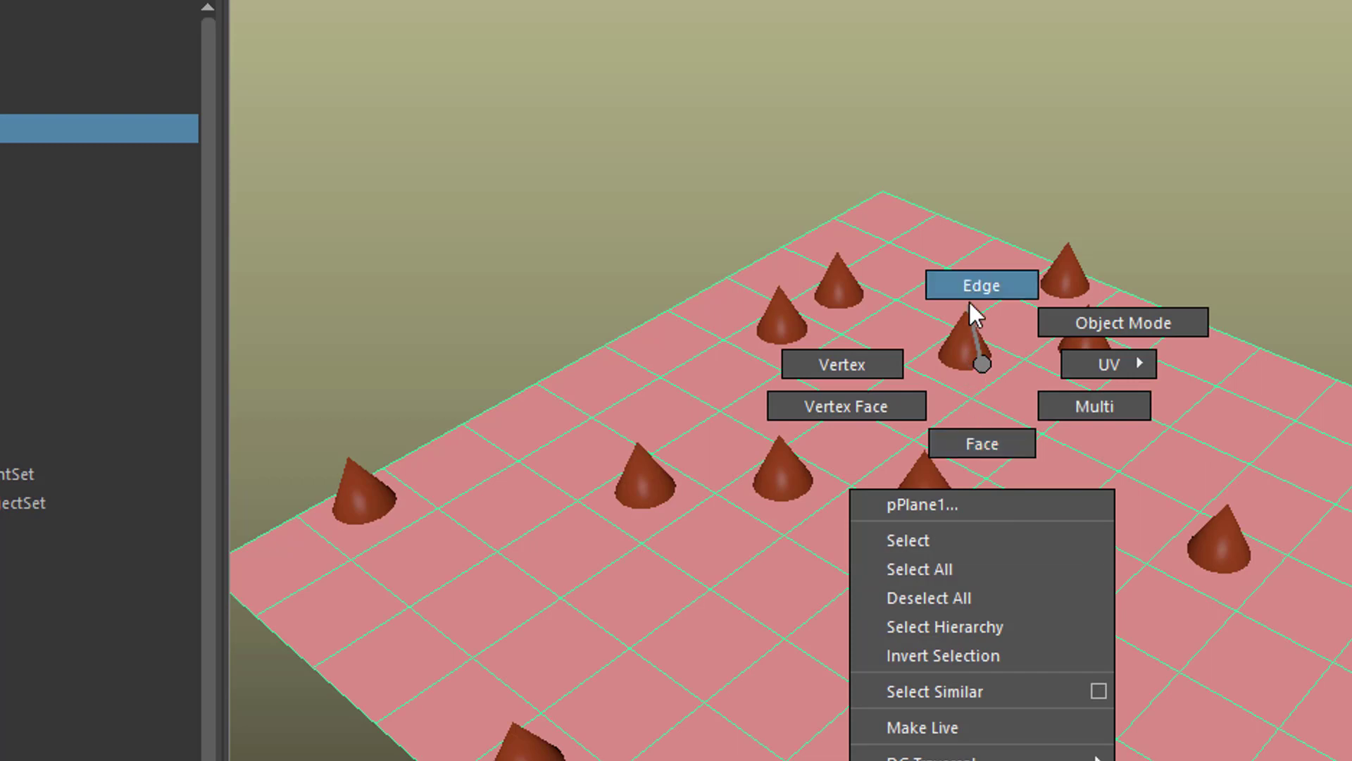
{"action": "right_click_drag", "start_coordinate": [969, 302], "coordinate": [869, 349]}
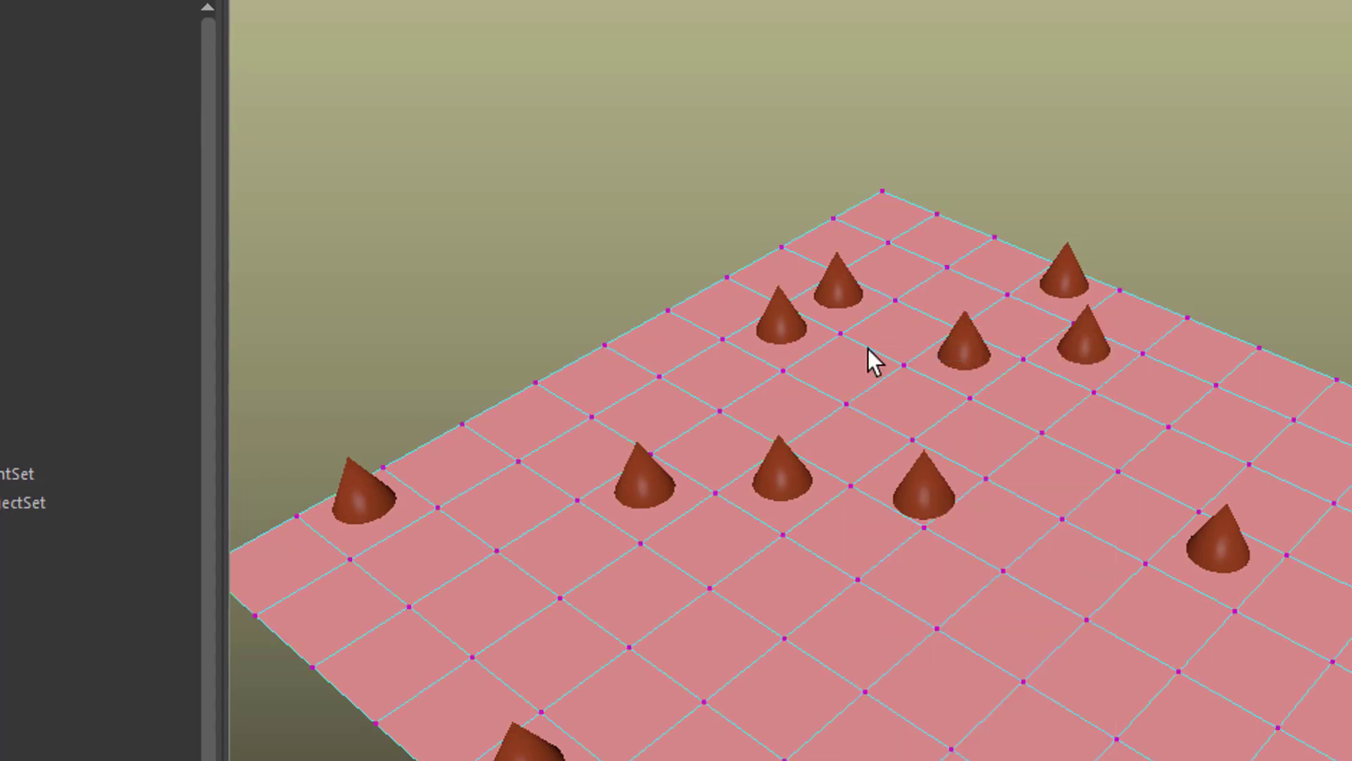
{"action": "left_click_drag", "start_coordinate": [837, 328], "coordinate": [1324, 733]}
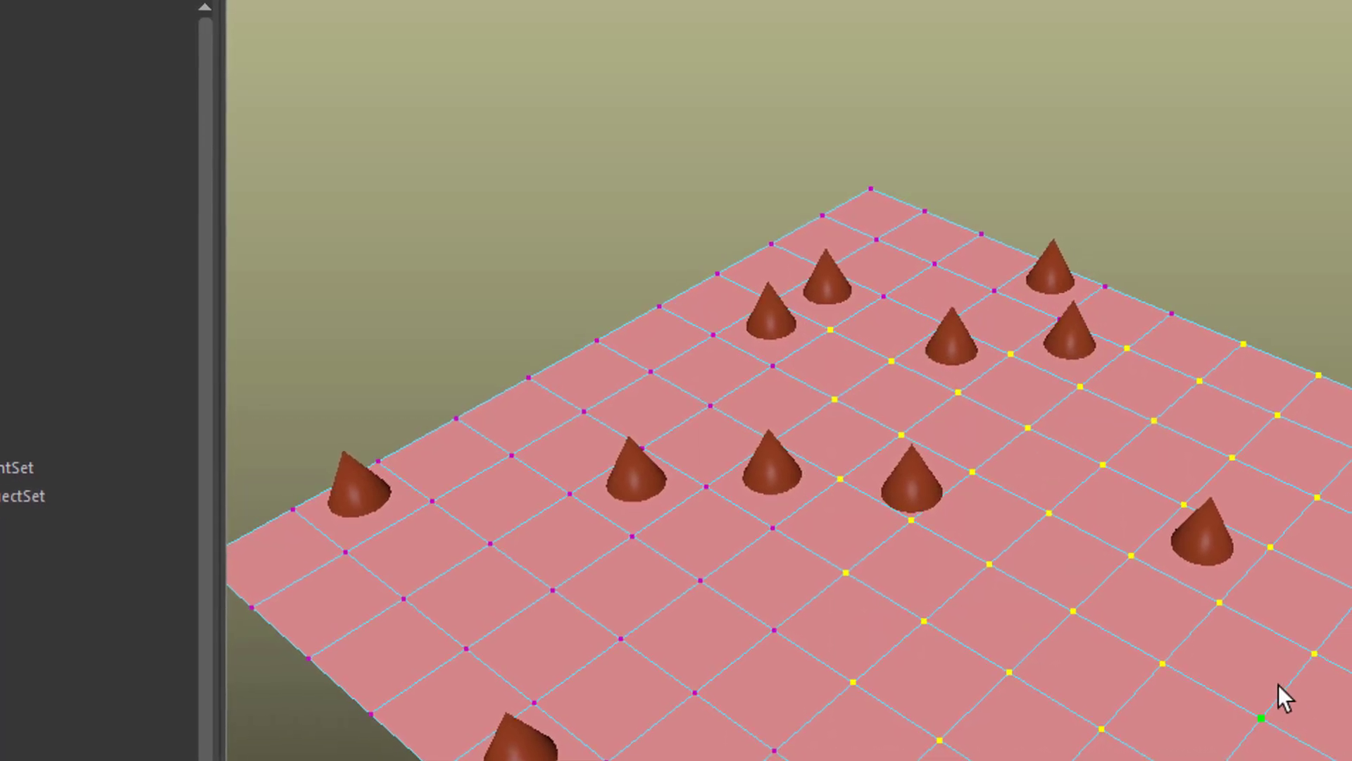
Turn on Soft Select and raise the selected vertices slightly to form a gentle hill.
{"action": "key", "text": "b"}
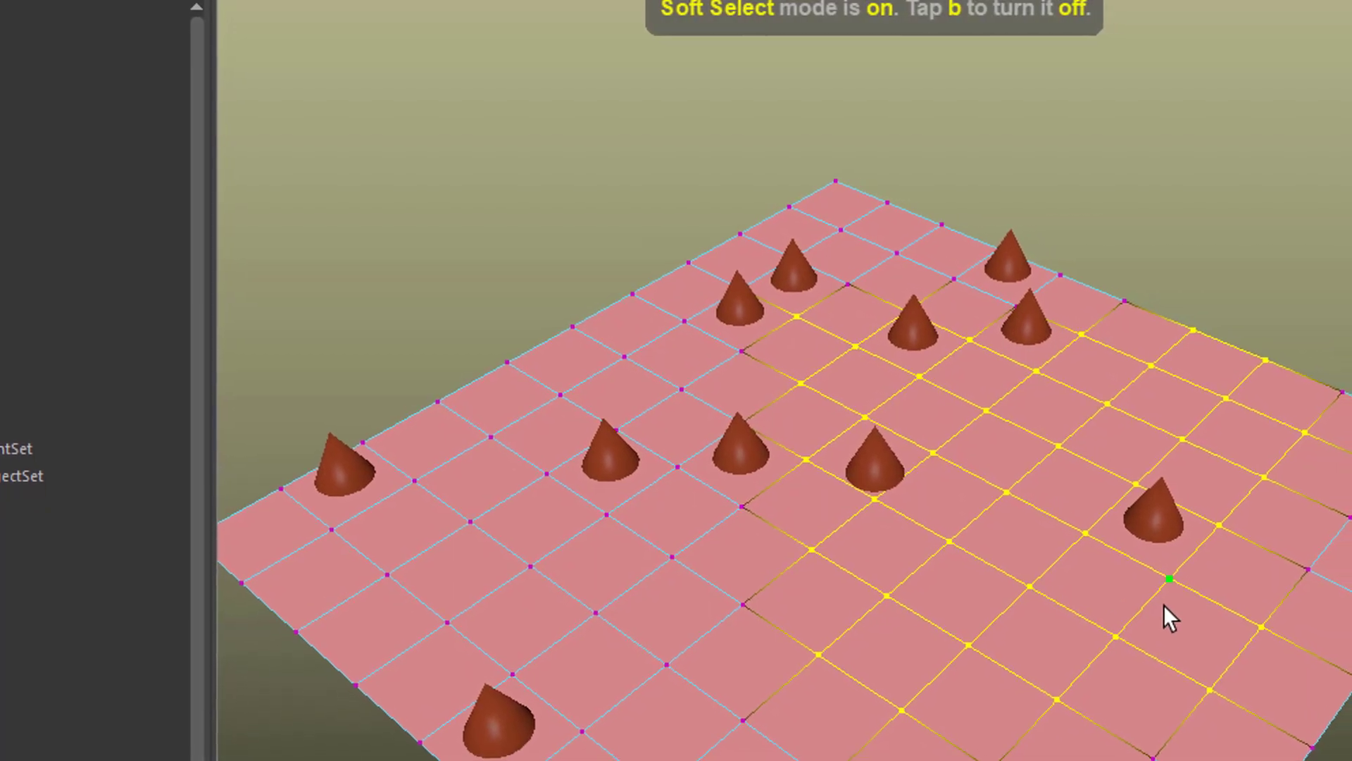
{"action": "key", "text": "w"}
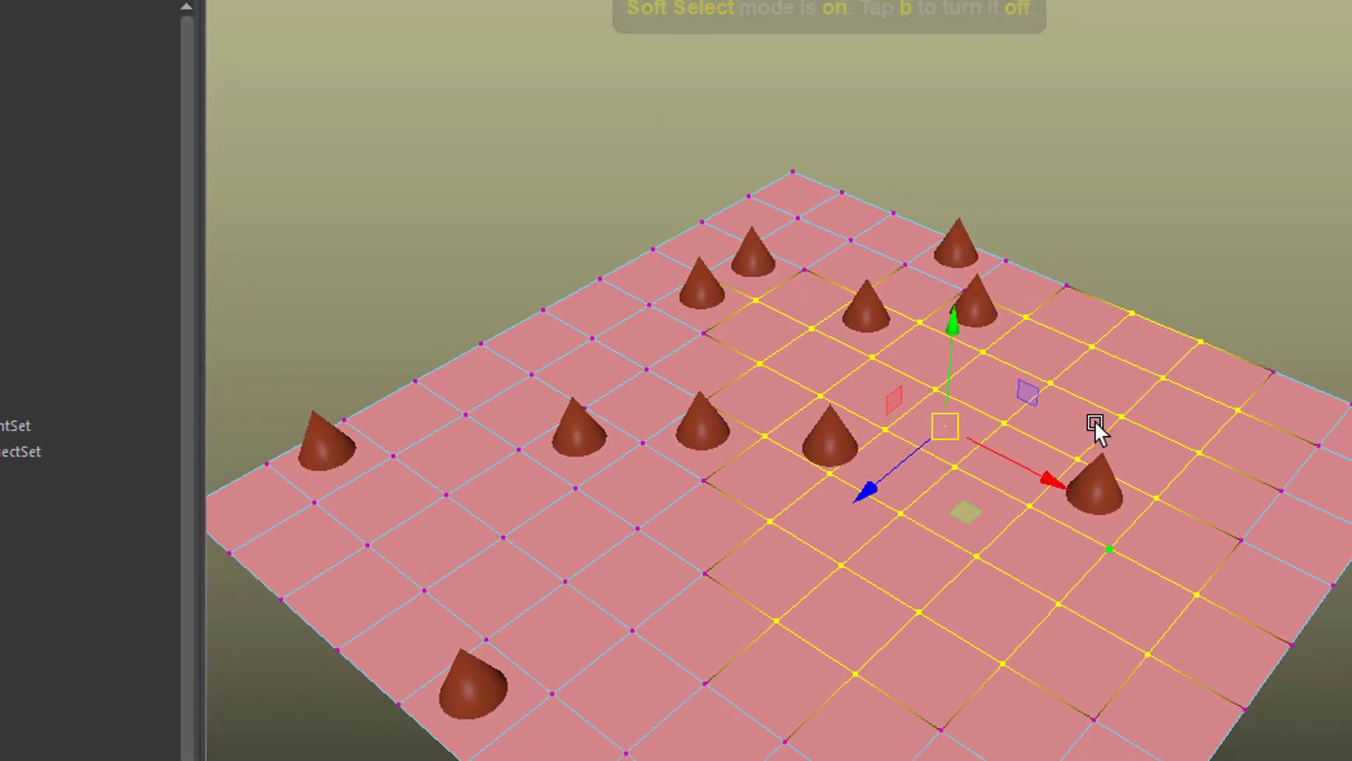
{"action": "left_click_drag", "start_coordinate": [930, 323], "coordinate": [917, 302]}
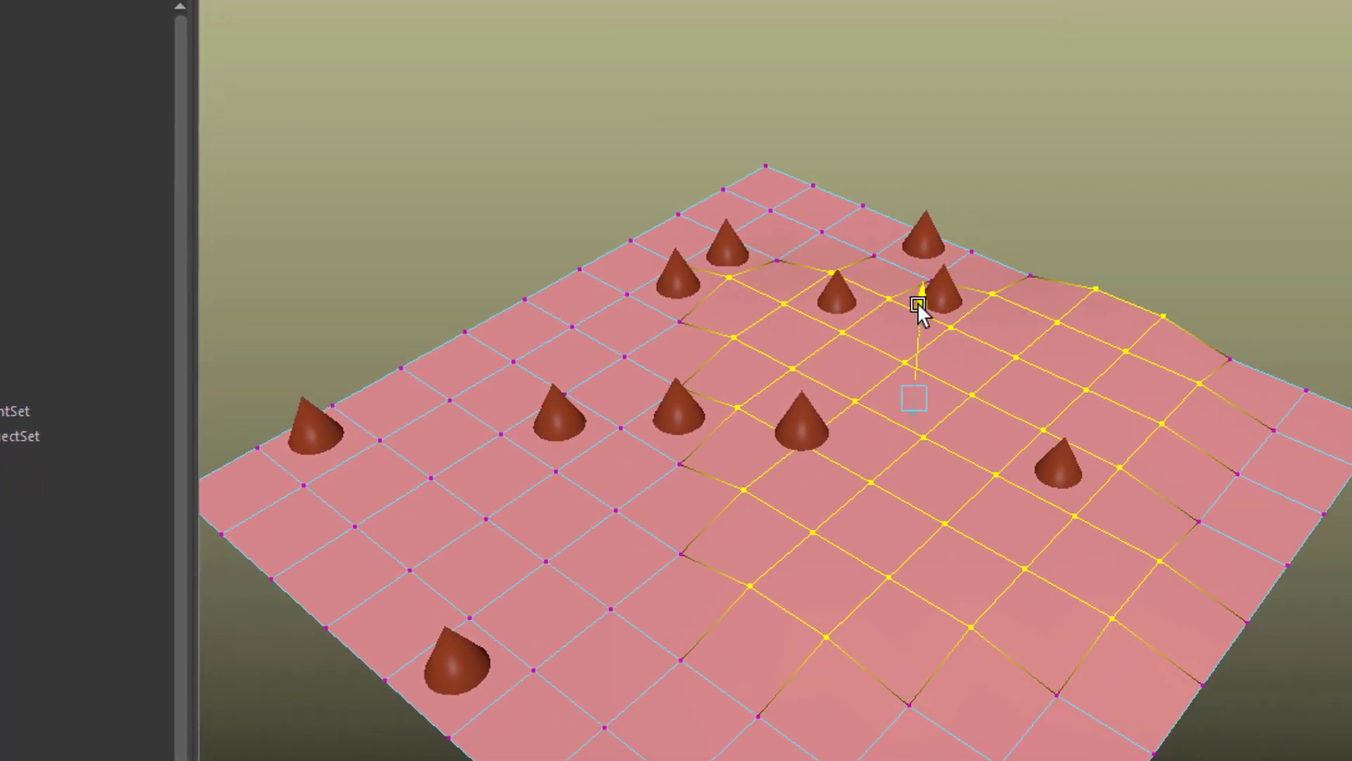
Lower a smaller block of vertices near the plane's front corner into a shallow dip and return to object mode.
{"action": "left_click_drag", "start_coordinate": [498, 438], "coordinate": [716, 688]}
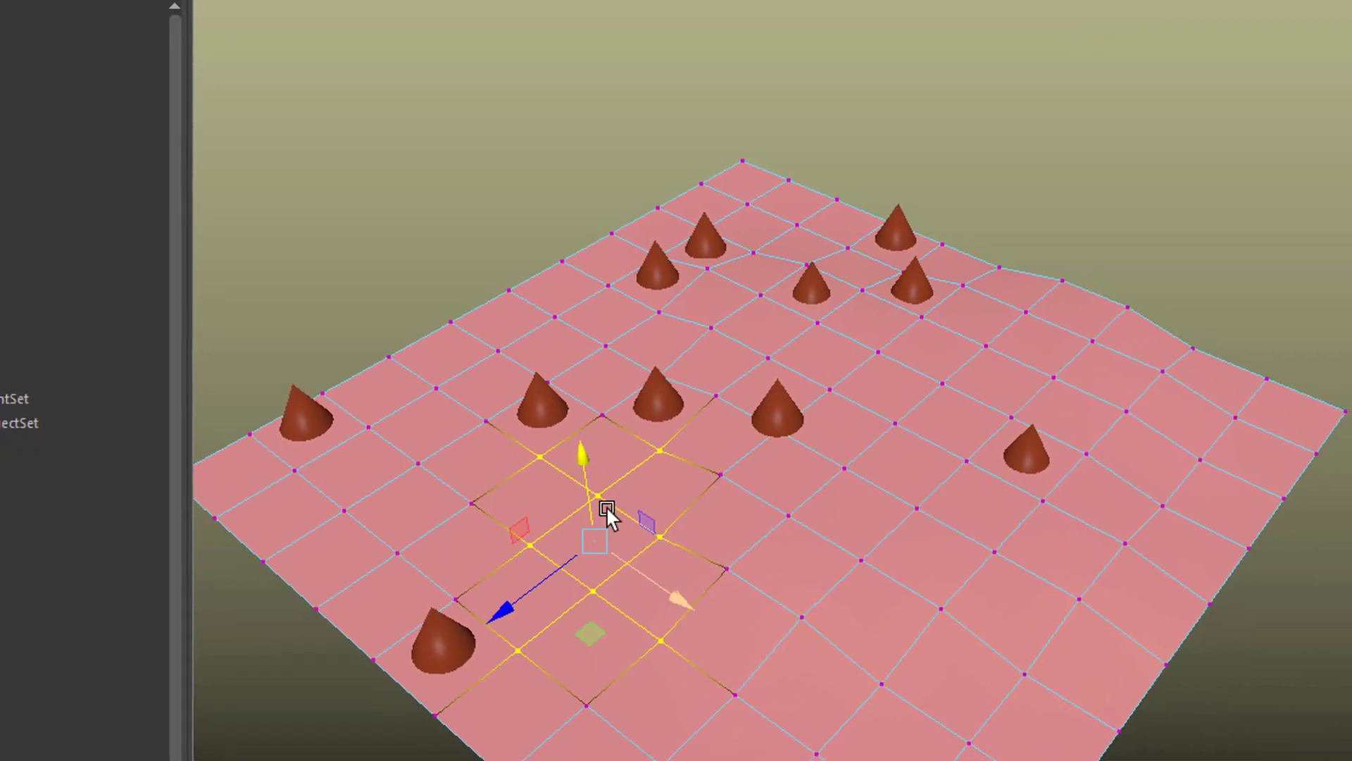
{"action": "left_click_drag", "start_coordinate": [576, 447], "coordinate": [576, 468]}
{"action": "left_click_drag", "start_coordinate": [1017, 652], "coordinate": [1041, 641], "text": "alt"}
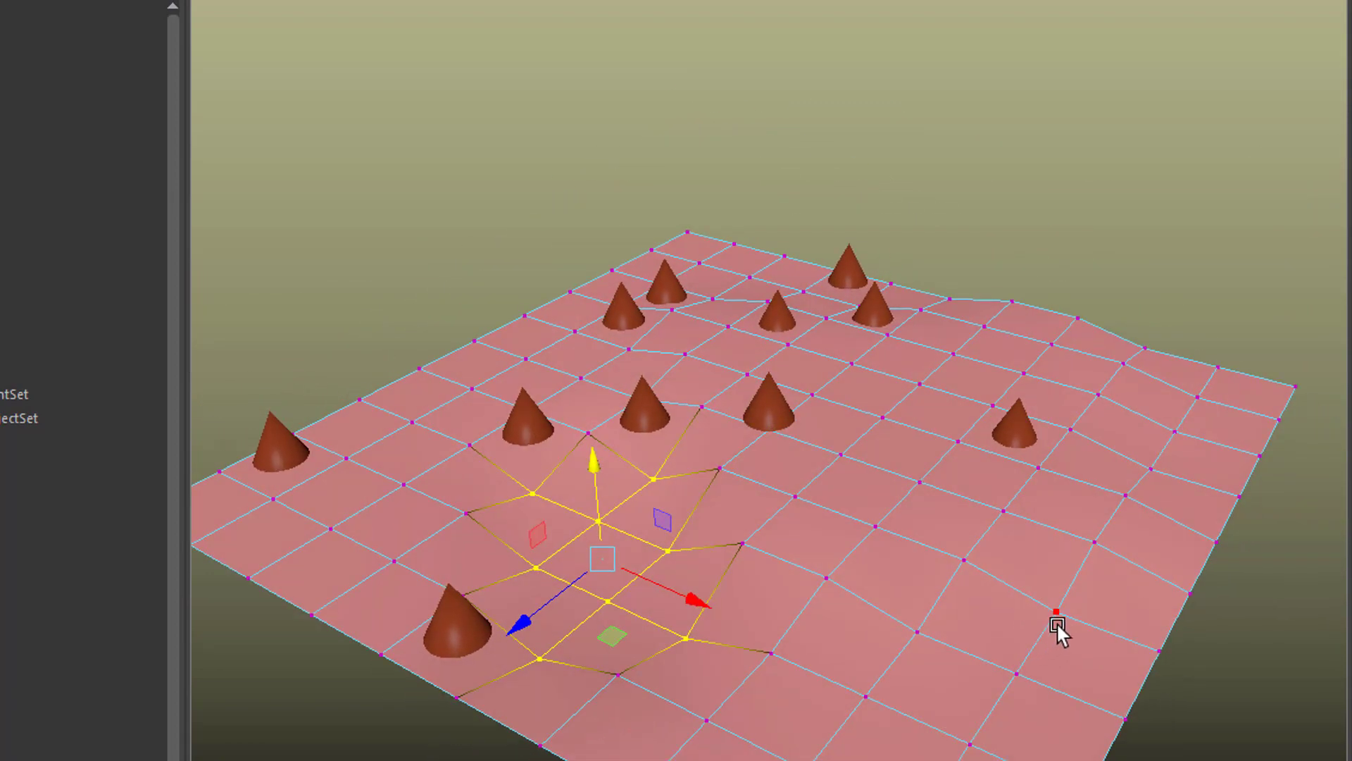
{"action": "right_click", "coordinate": [984, 487]}
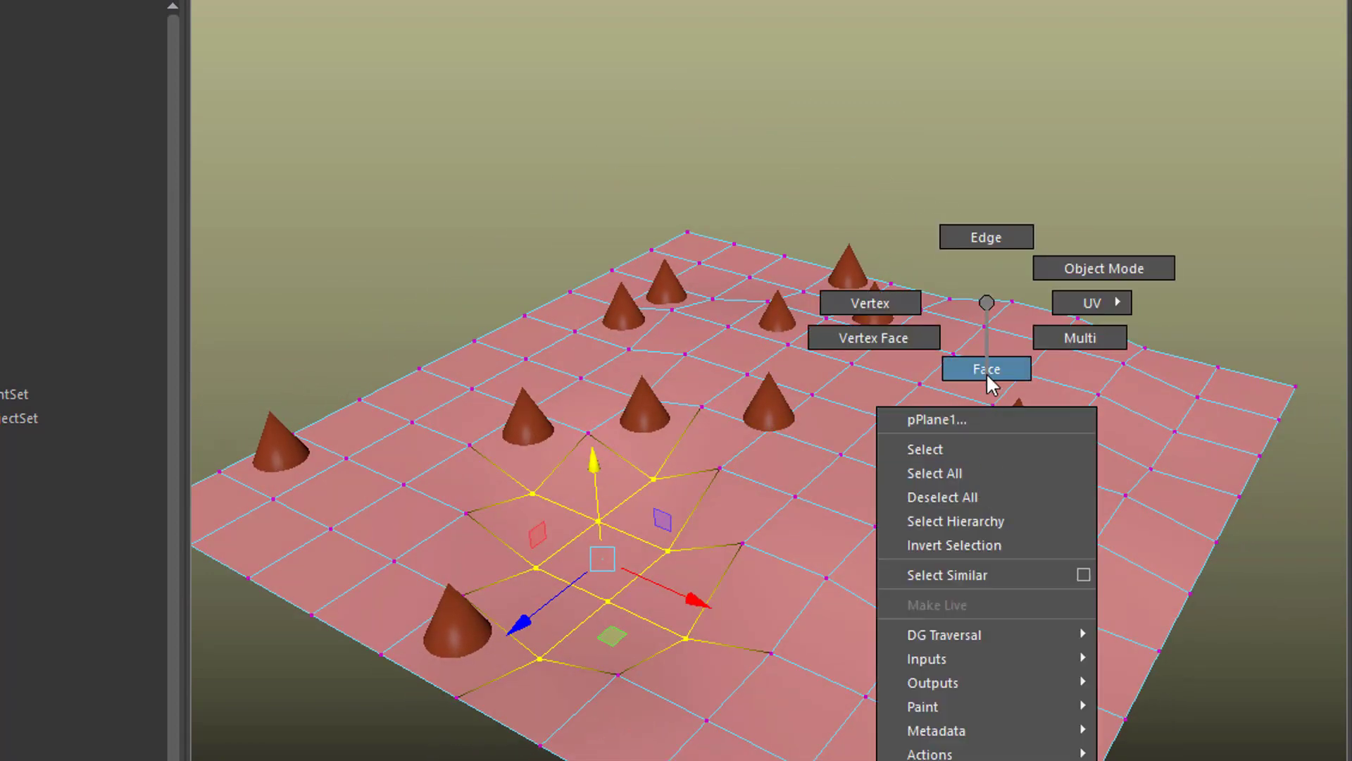
{"action": "right_click_drag", "start_coordinate": [999, 299], "coordinate": [1108, 271]}
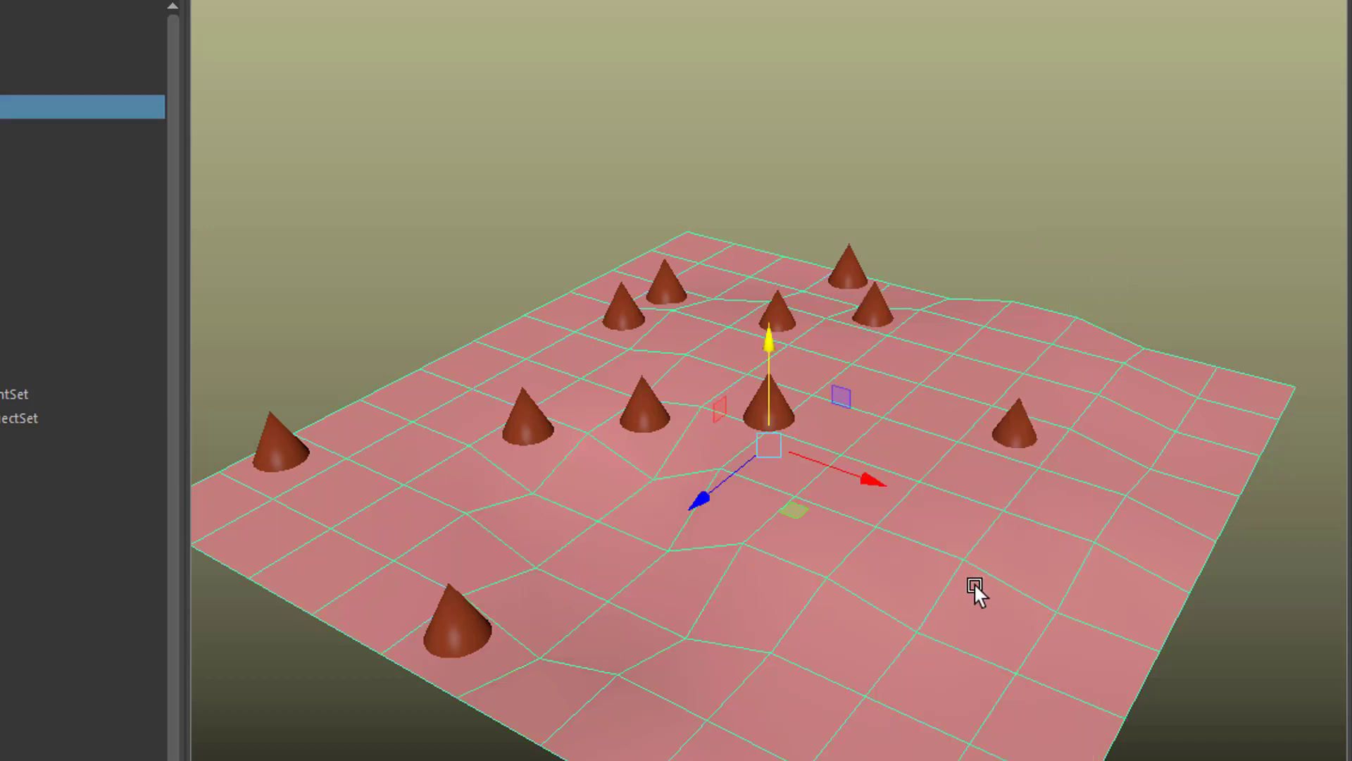
Scale the isolated cone near the plane's right edge down uniformly to a fraction of its size.
{"action": "left_click_drag", "start_coordinate": [974, 581], "coordinate": [1020, 556], "text": "alt"}
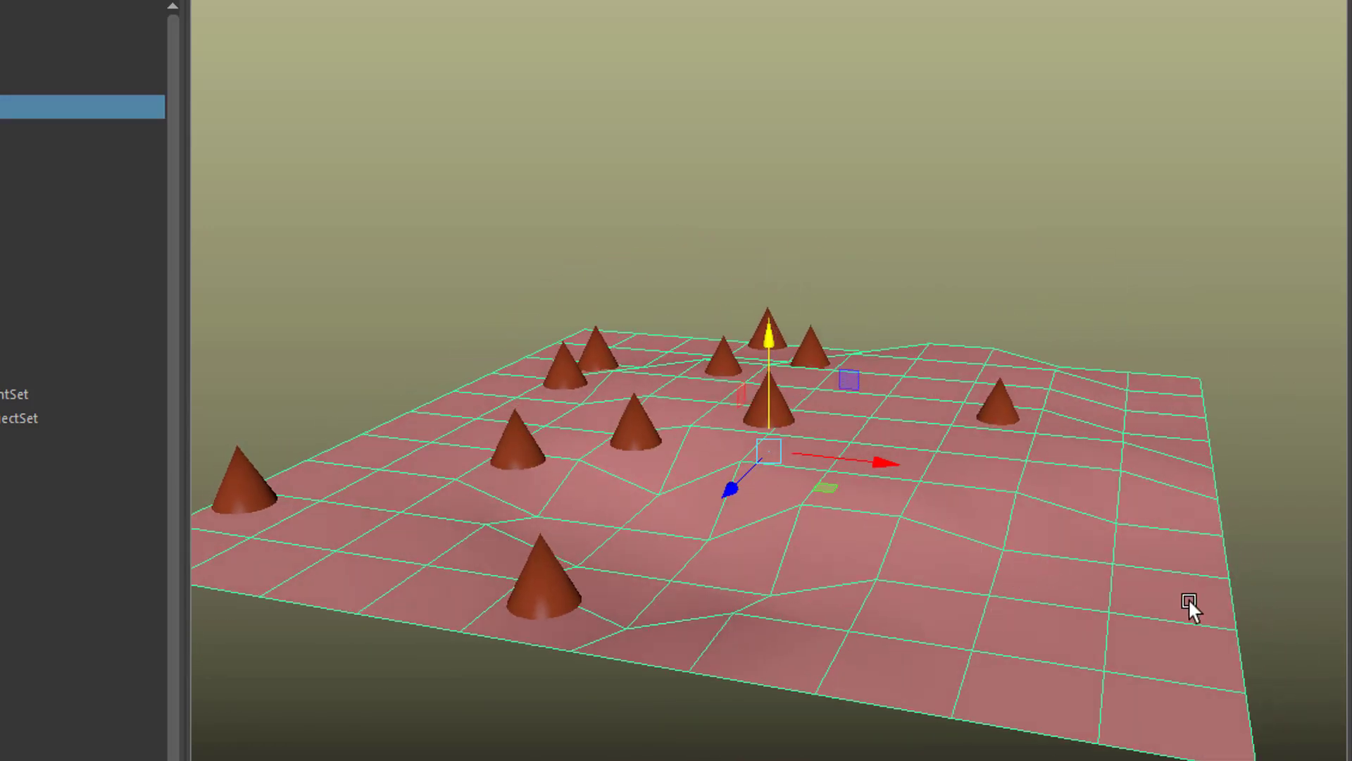
{"action": "left_click", "coordinate": [998, 398]}
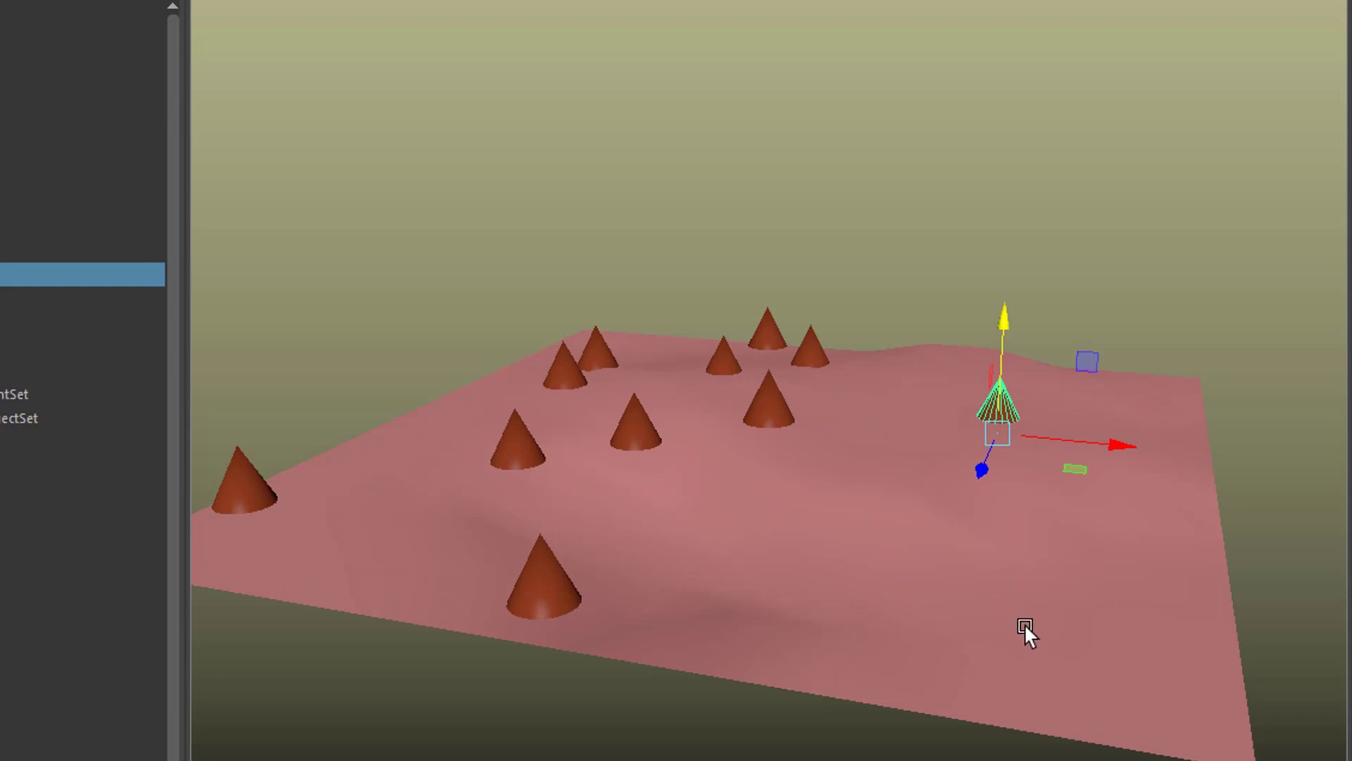
{"action": "key", "text": "r"}
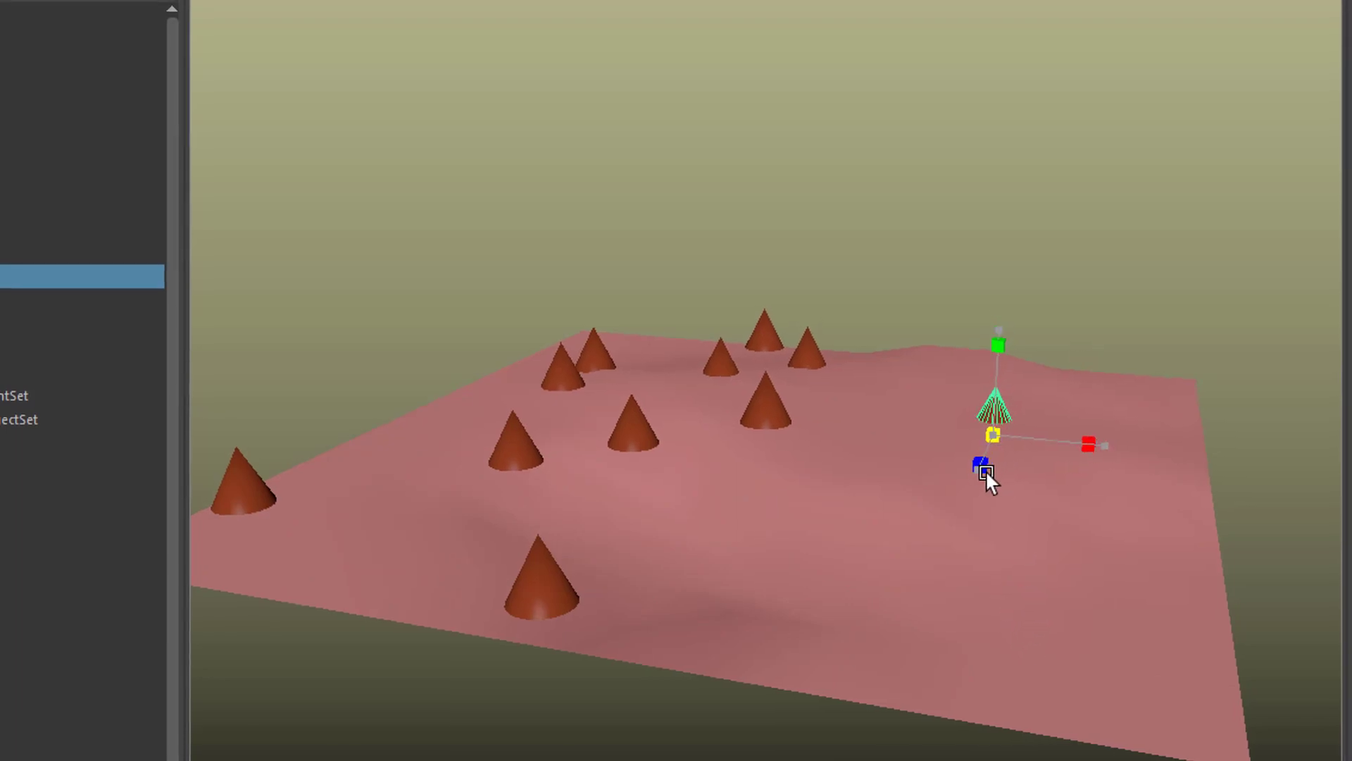
{"action": "left_click_drag", "start_coordinate": [986, 472], "coordinate": [931, 505]}
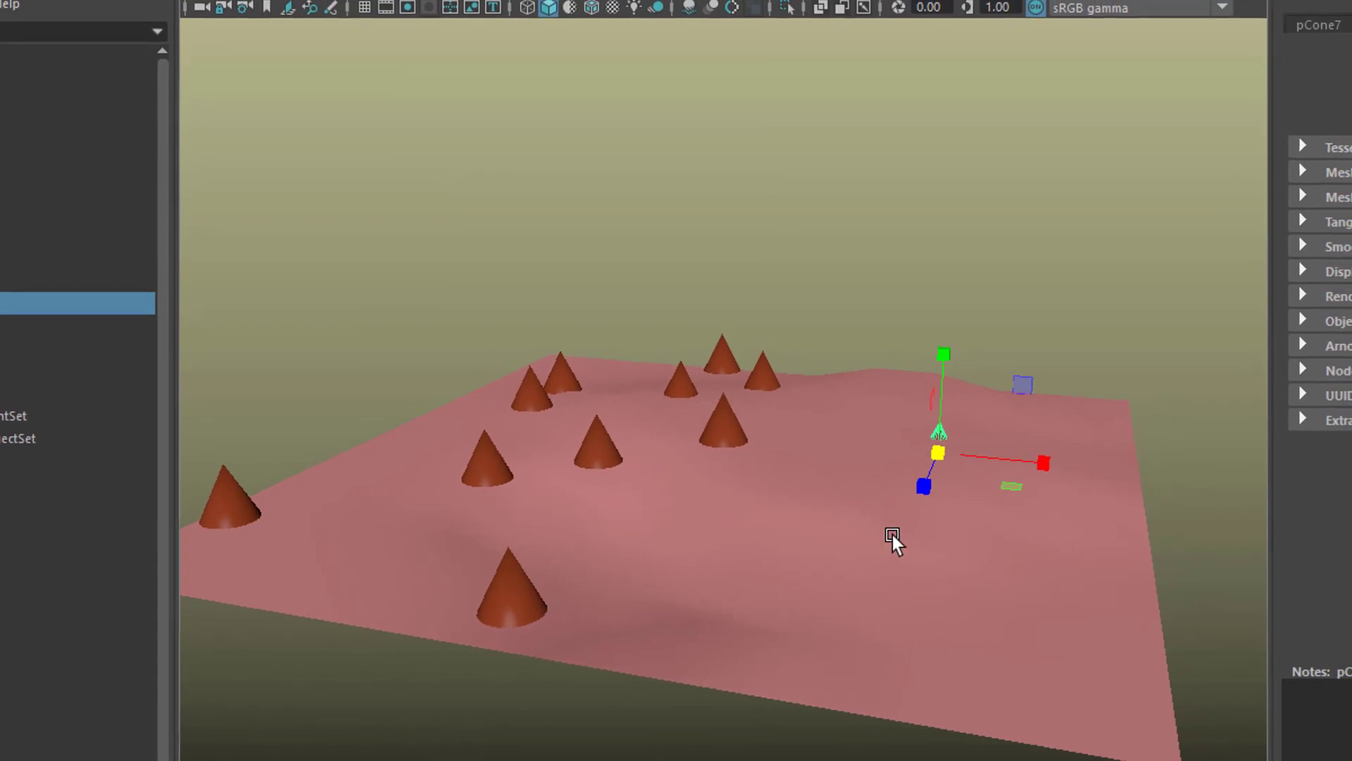
Add the plane to the selection and use Duplicate on Object to scatter 20 copies of the small cone on random faces.
{"action": "left_click", "coordinate": [940, 607]}
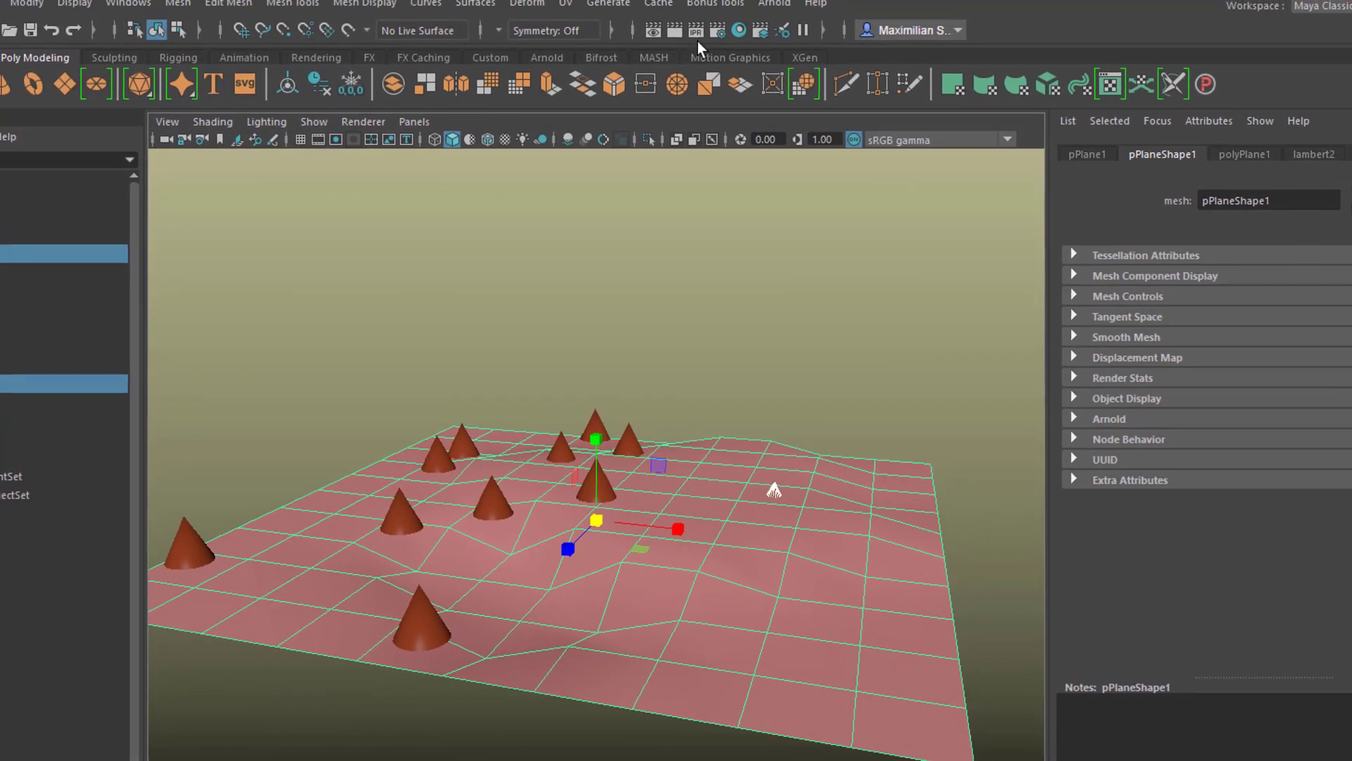
{"action": "left_click", "coordinate": [703, 8]}
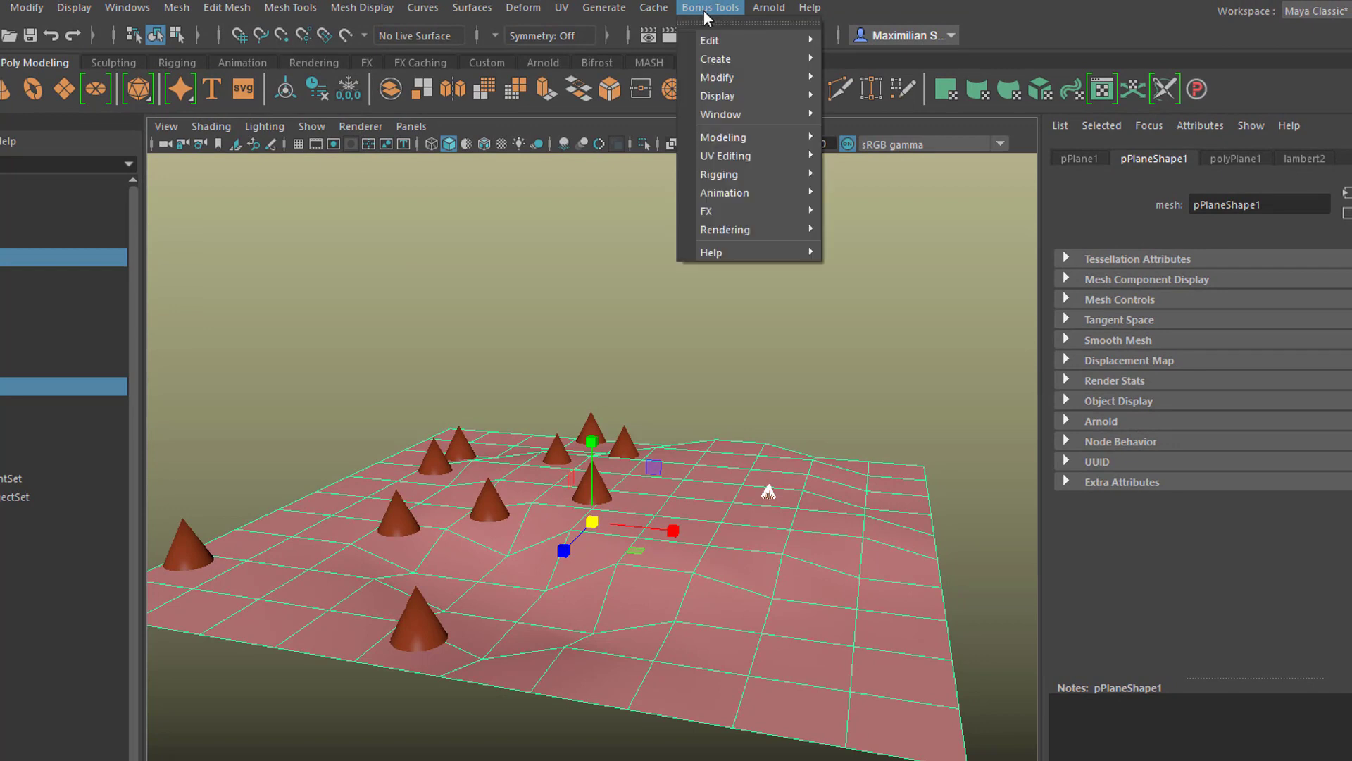
{"action": "mouse_move", "coordinate": [711, 43]}
{"action": "left_click", "coordinate": [864, 88]}
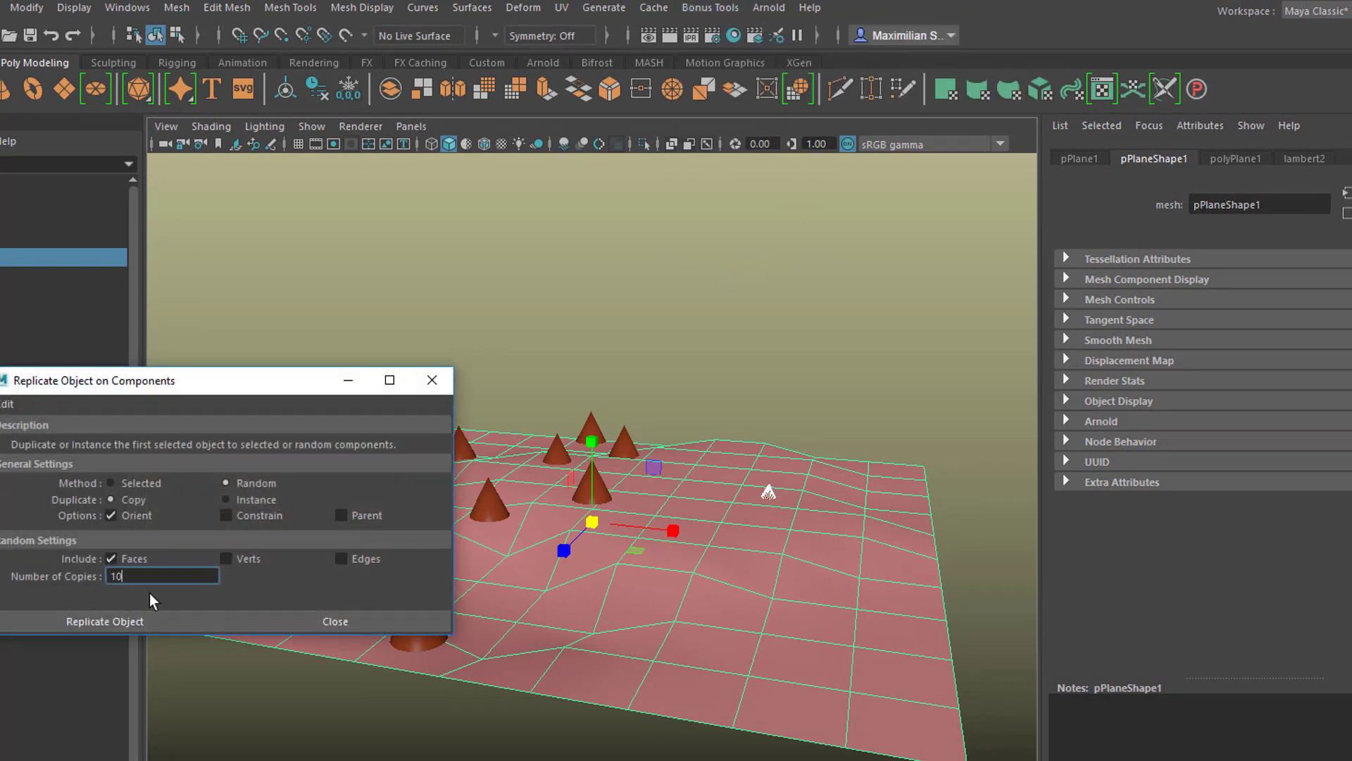
{"action": "left_click_drag", "start_coordinate": [141, 578], "coordinate": [87, 579]}
{"action": "left_click", "coordinate": [155, 620]}
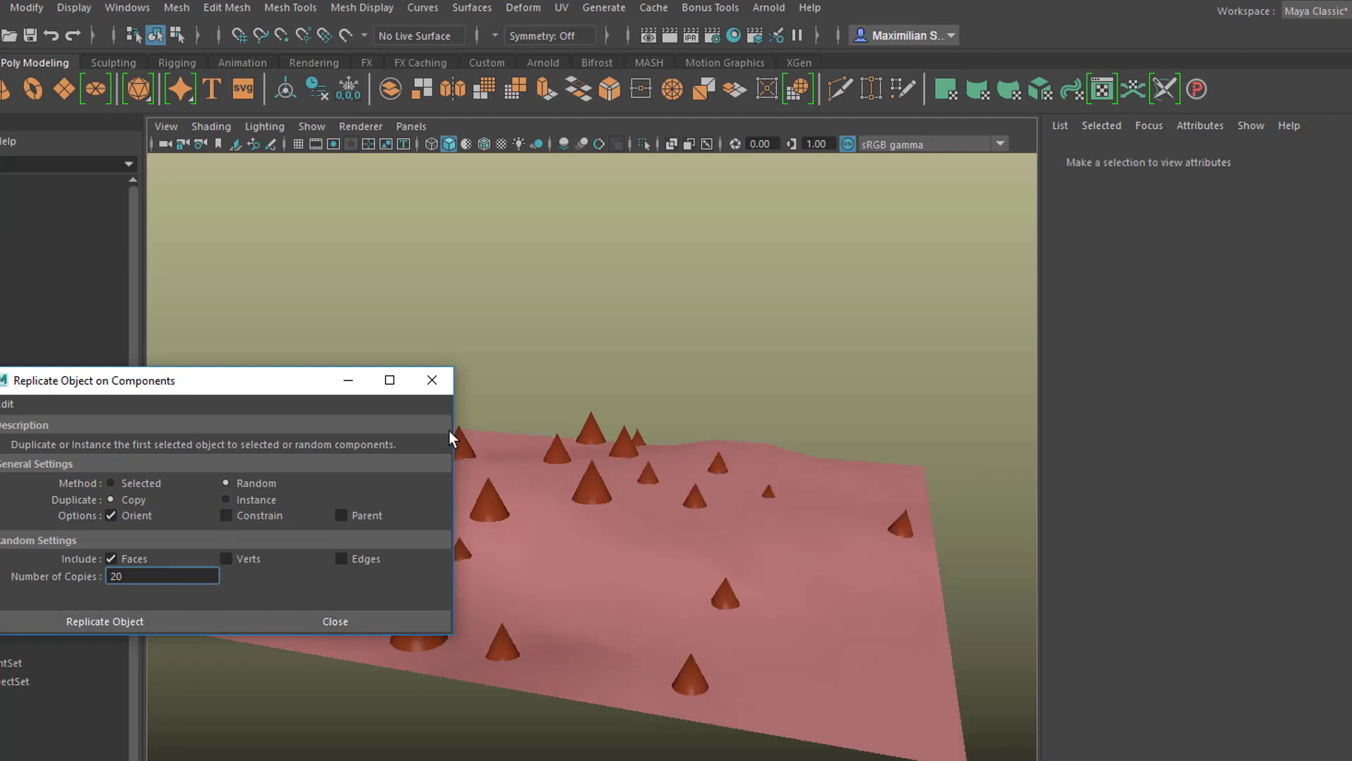
{"action": "left_click", "coordinate": [432, 381]}
{"action": "left_click_drag", "start_coordinate": [686, 627], "coordinate": [678, 665], "text": "alt"}
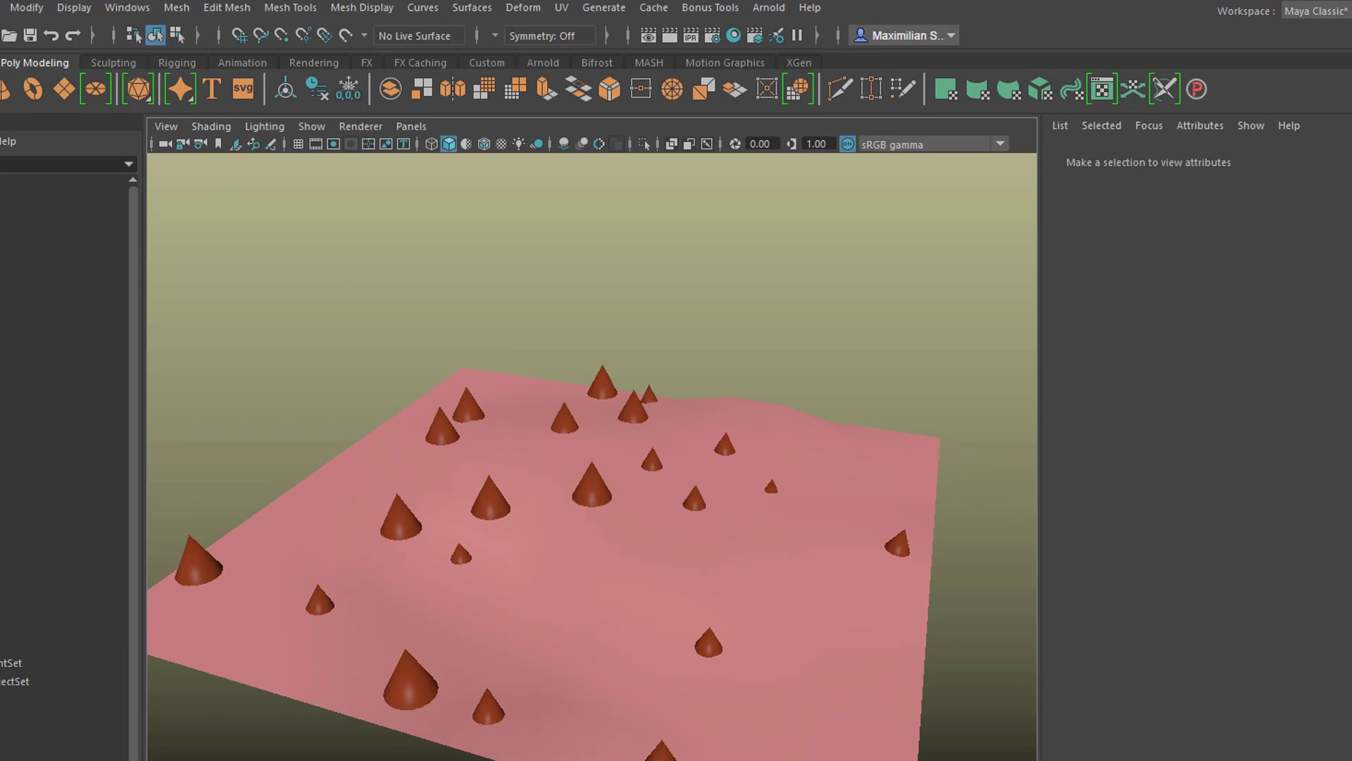
Start a new scene without saving the current one and show the viewport grid.
{"action": "left_click", "coordinate": [0, 7]}
{"action": "left_click", "coordinate": [7, 40]}
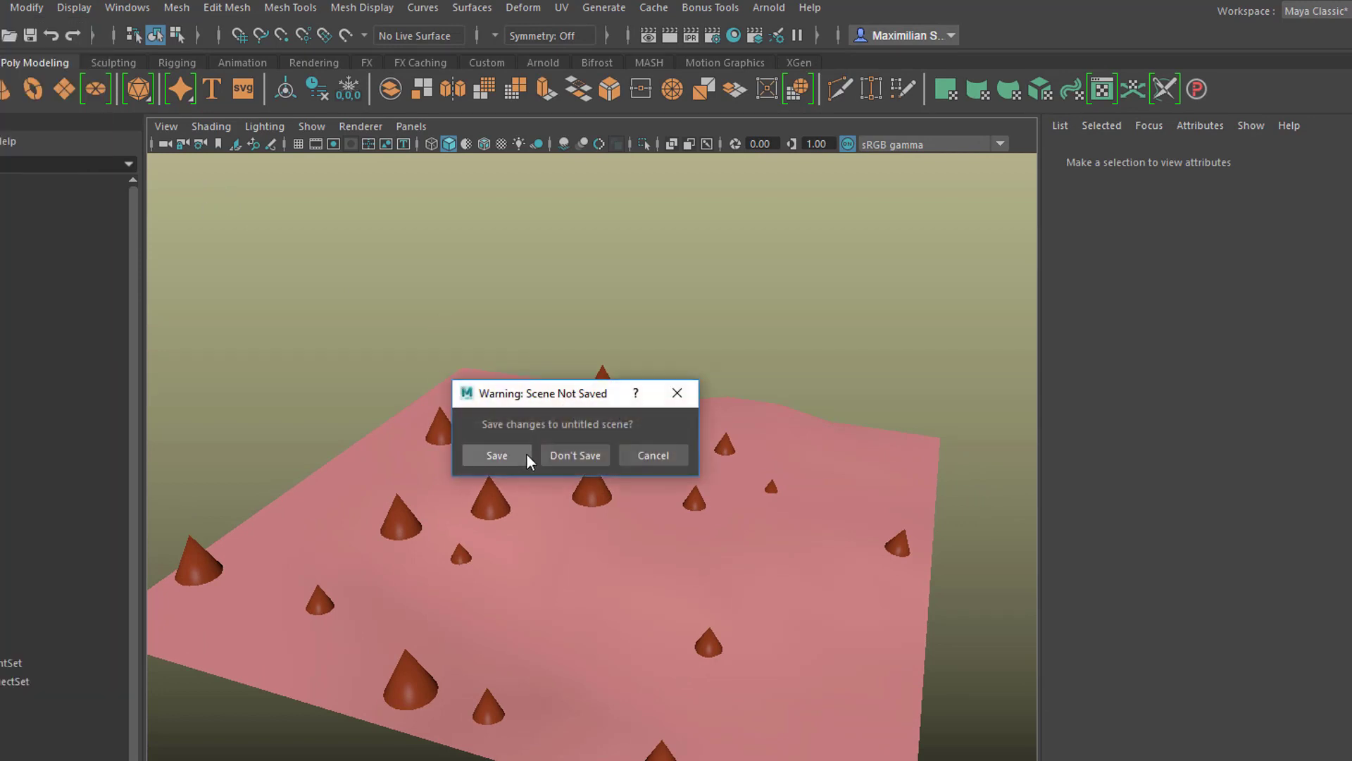
{"action": "left_click", "coordinate": [579, 457]}
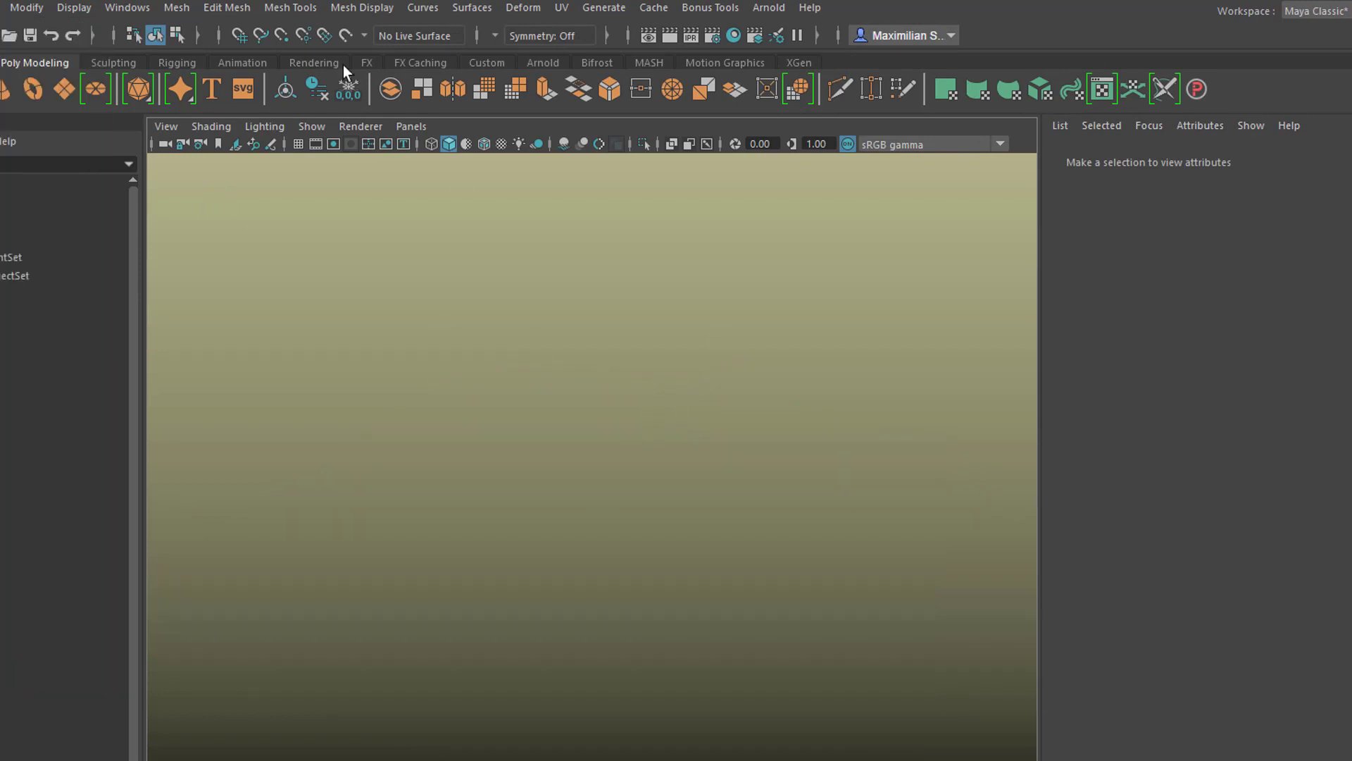
{"action": "left_click", "coordinate": [299, 145]}
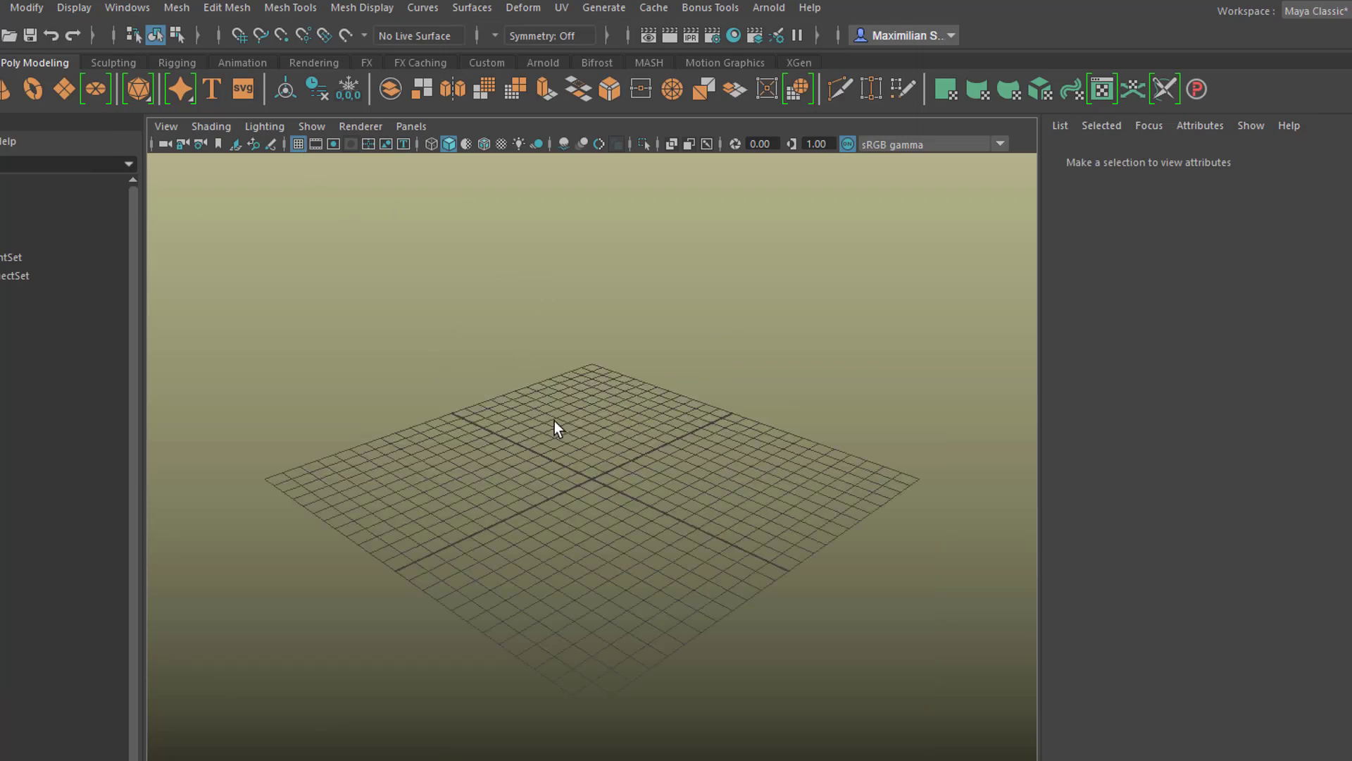
Create a polygon helix at the center of the grid.
{"action": "left_click_drag", "start_coordinate": [554, 421], "coordinate": [560, 429], "text": "alt"}
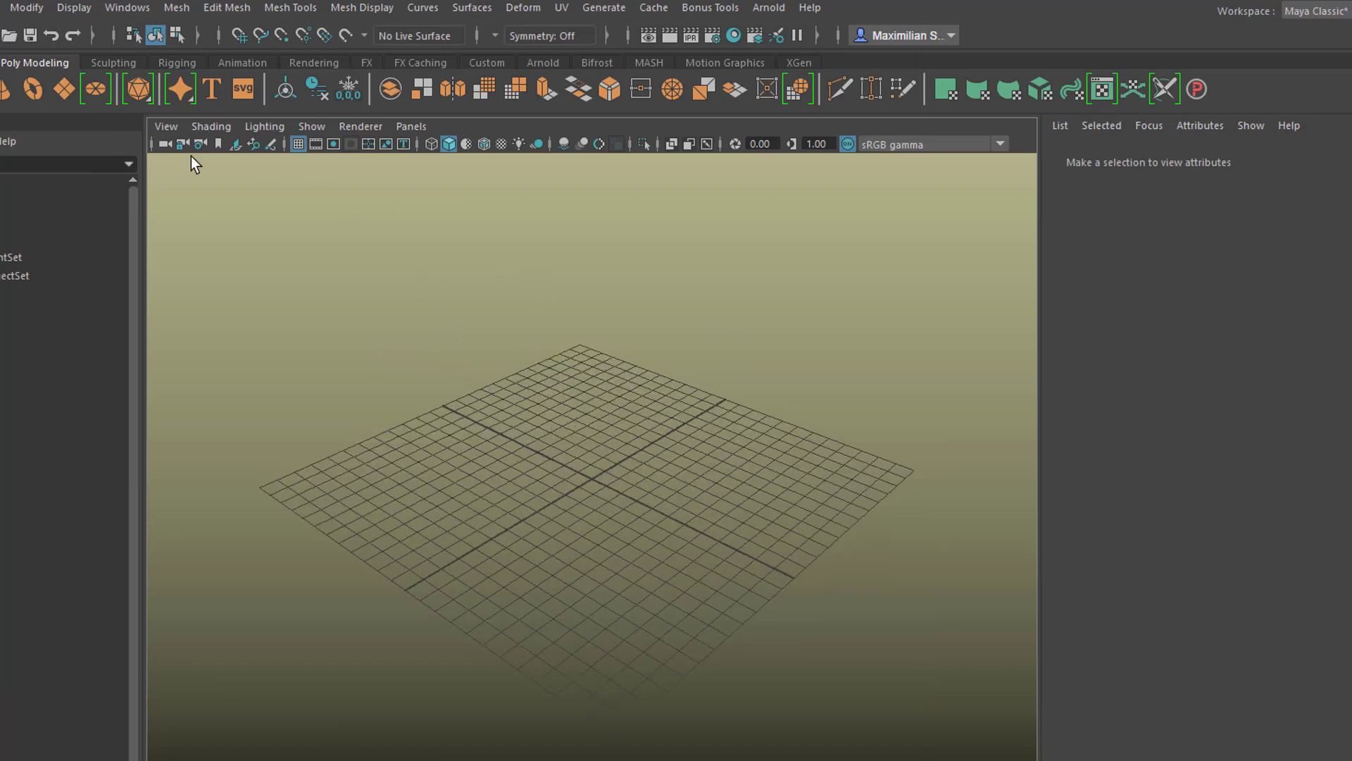
{"action": "right_click", "coordinate": [137, 83]}
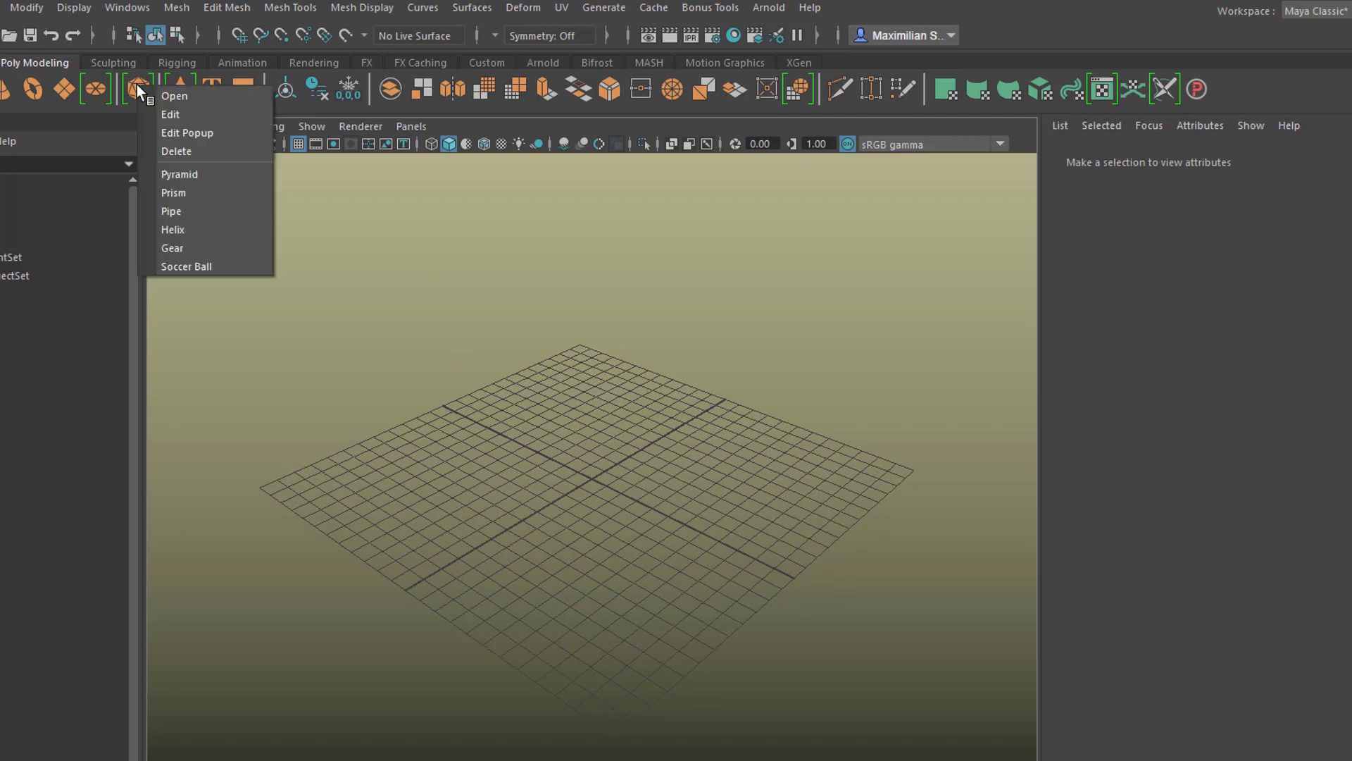
{"action": "left_click", "coordinate": [176, 226]}
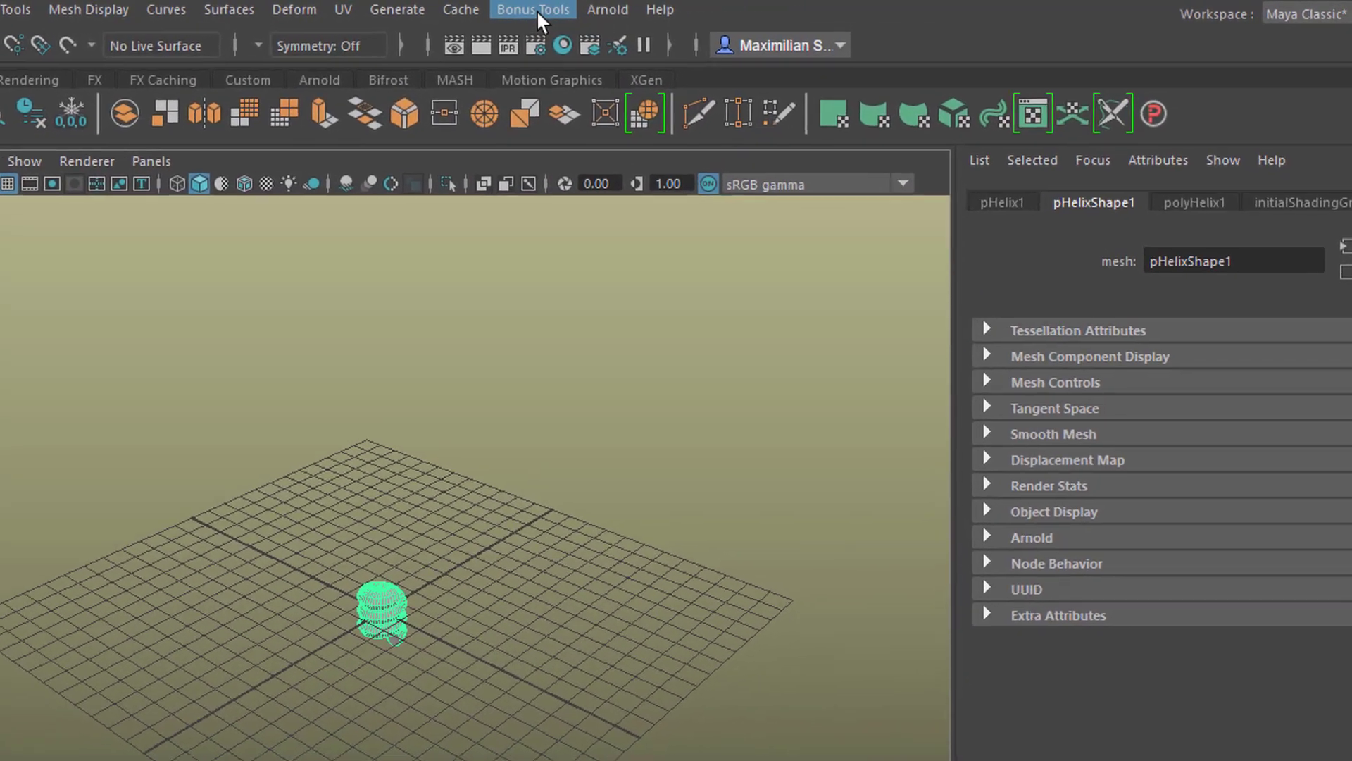
{"action": "left_click", "coordinate": [607, 9]}
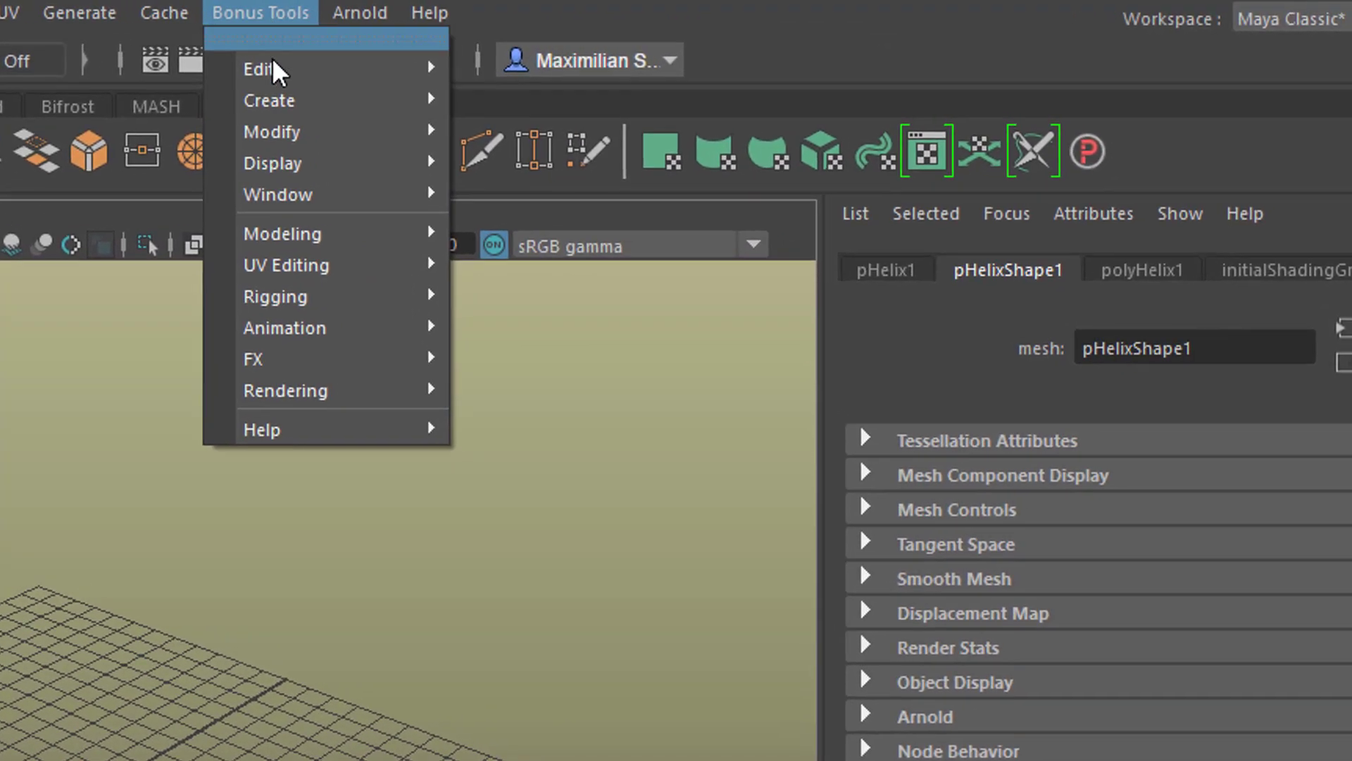
{"action": "mouse_move", "coordinate": [320, 99]}
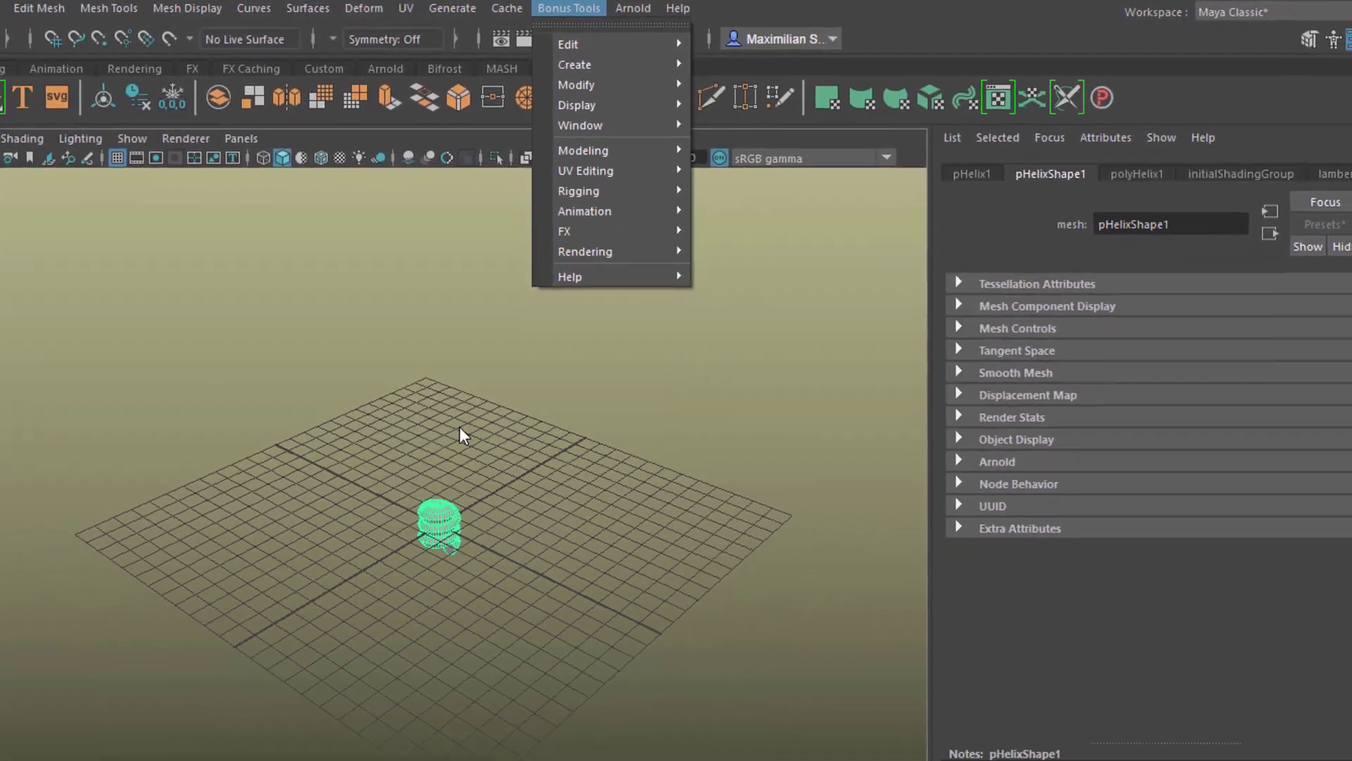
{"action": "left_click", "coordinate": [319, 546]}
{"action": "left_click", "coordinate": [328, 673]}
{"action": "left_click", "coordinate": [522, 451]}
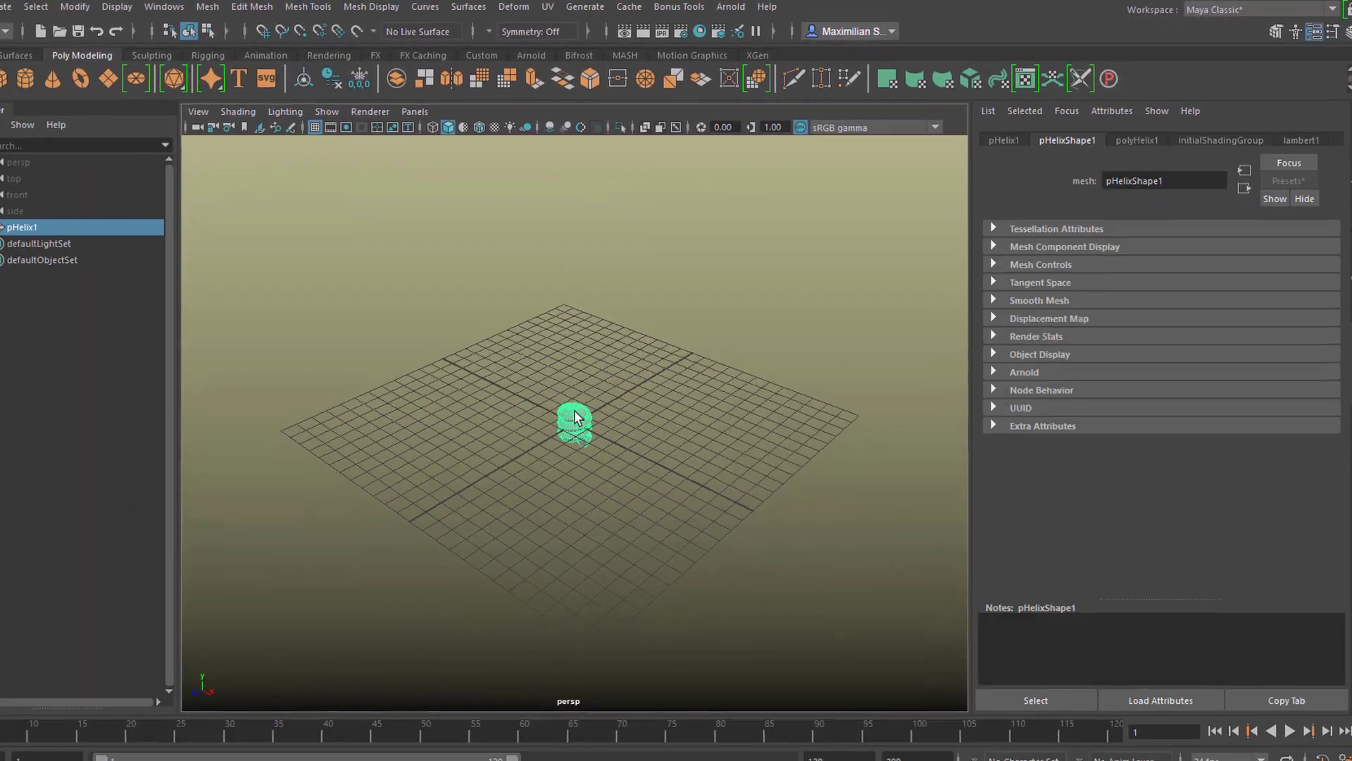
Assign a new aiStandardSurface material to the helix and set its base color to blue.
{"action": "key", "text": "f"}
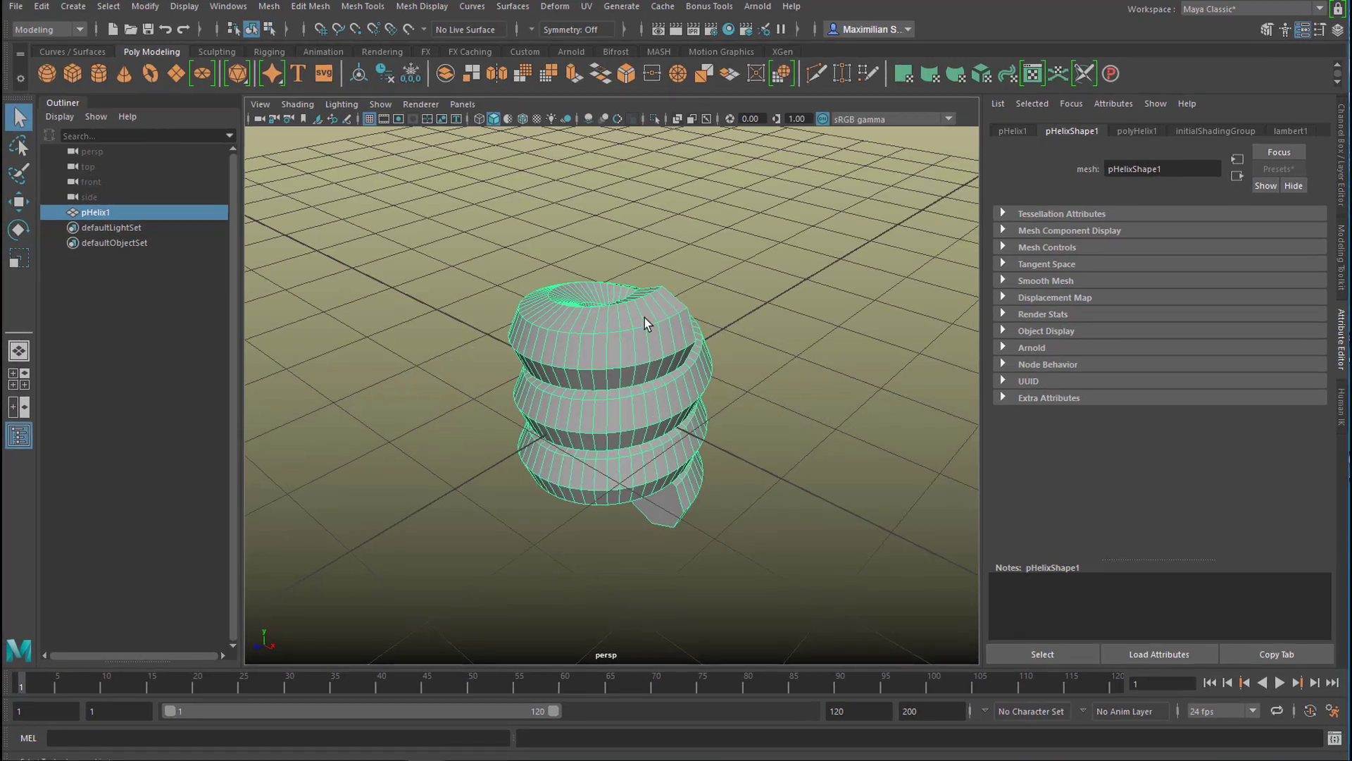
{"action": "right_click_drag", "start_coordinate": [644, 318], "coordinate": [640, 708]}
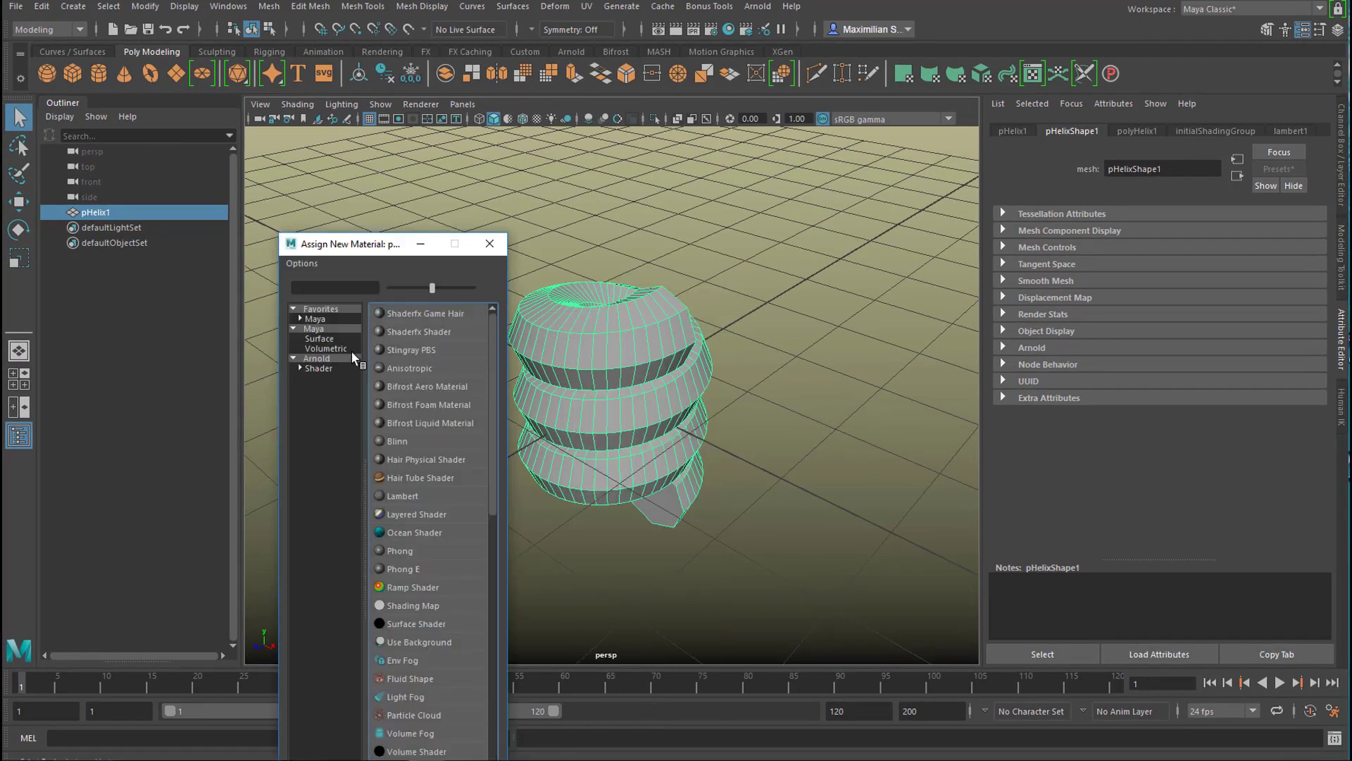
{"action": "left_click", "coordinate": [320, 359]}
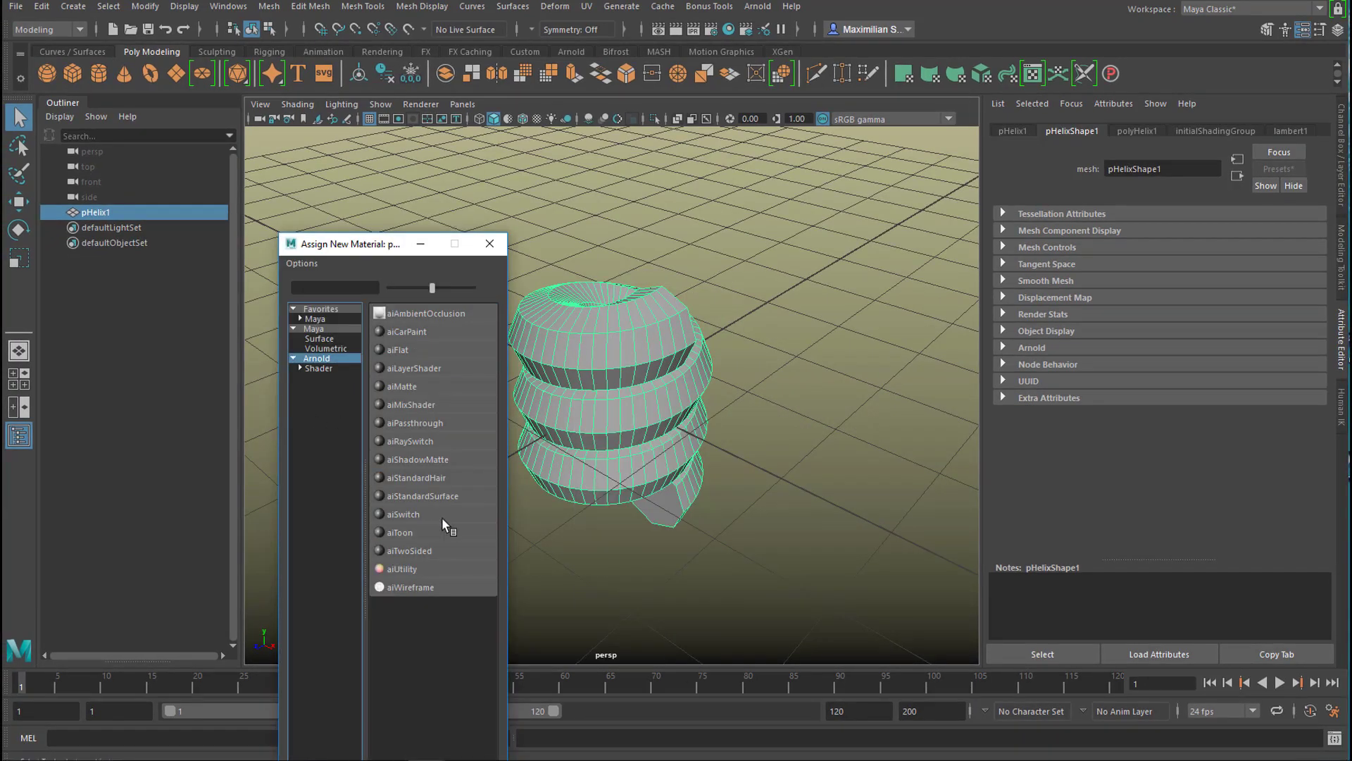
{"action": "left_click", "coordinate": [445, 496]}
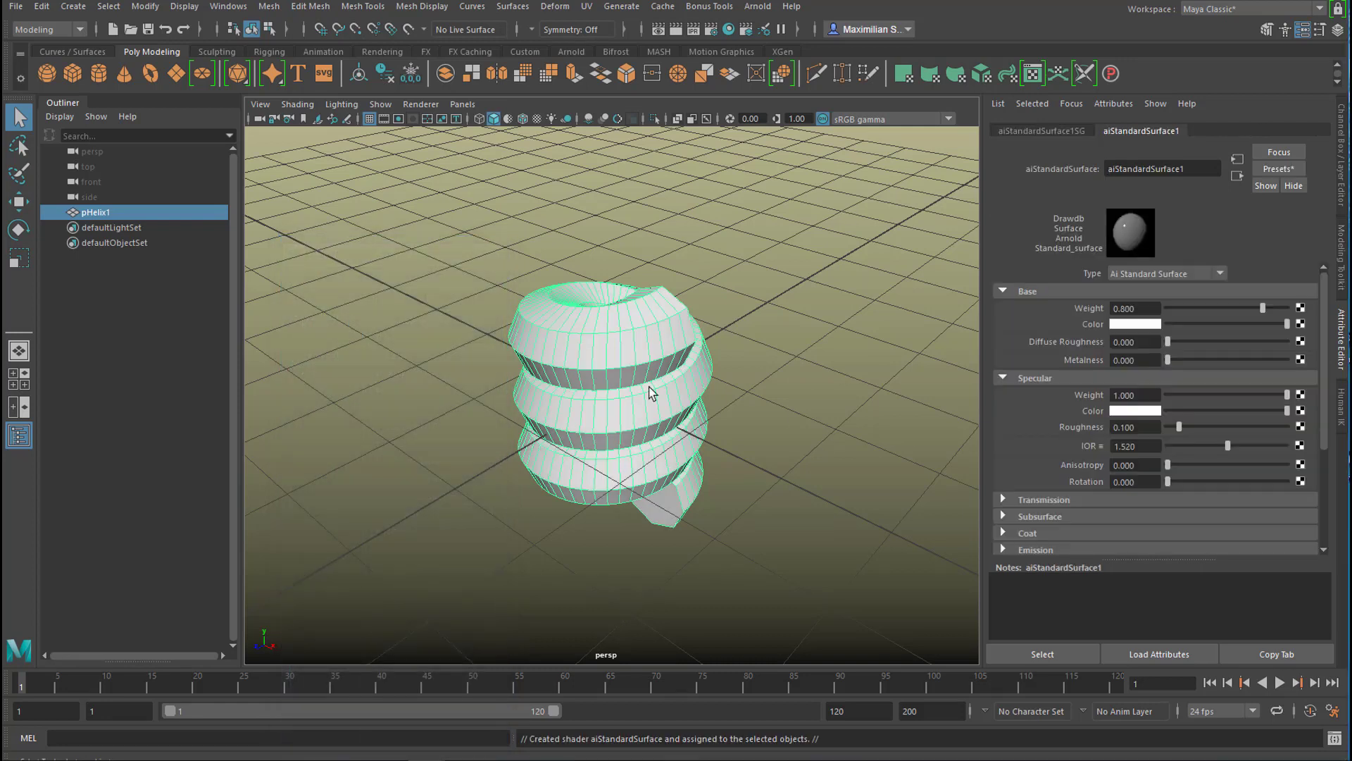
{"action": "left_click", "coordinate": [1154, 324]}
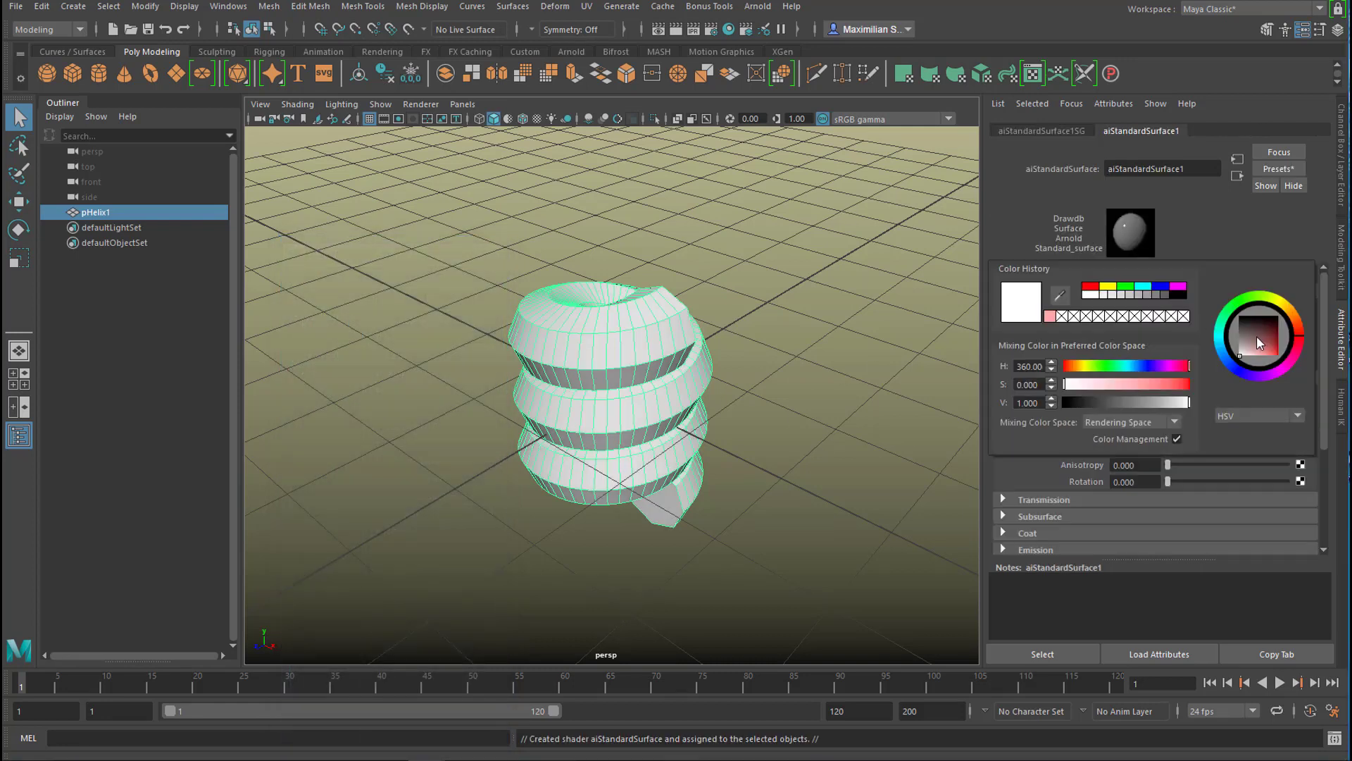
{"action": "left_click", "coordinate": [1258, 296]}
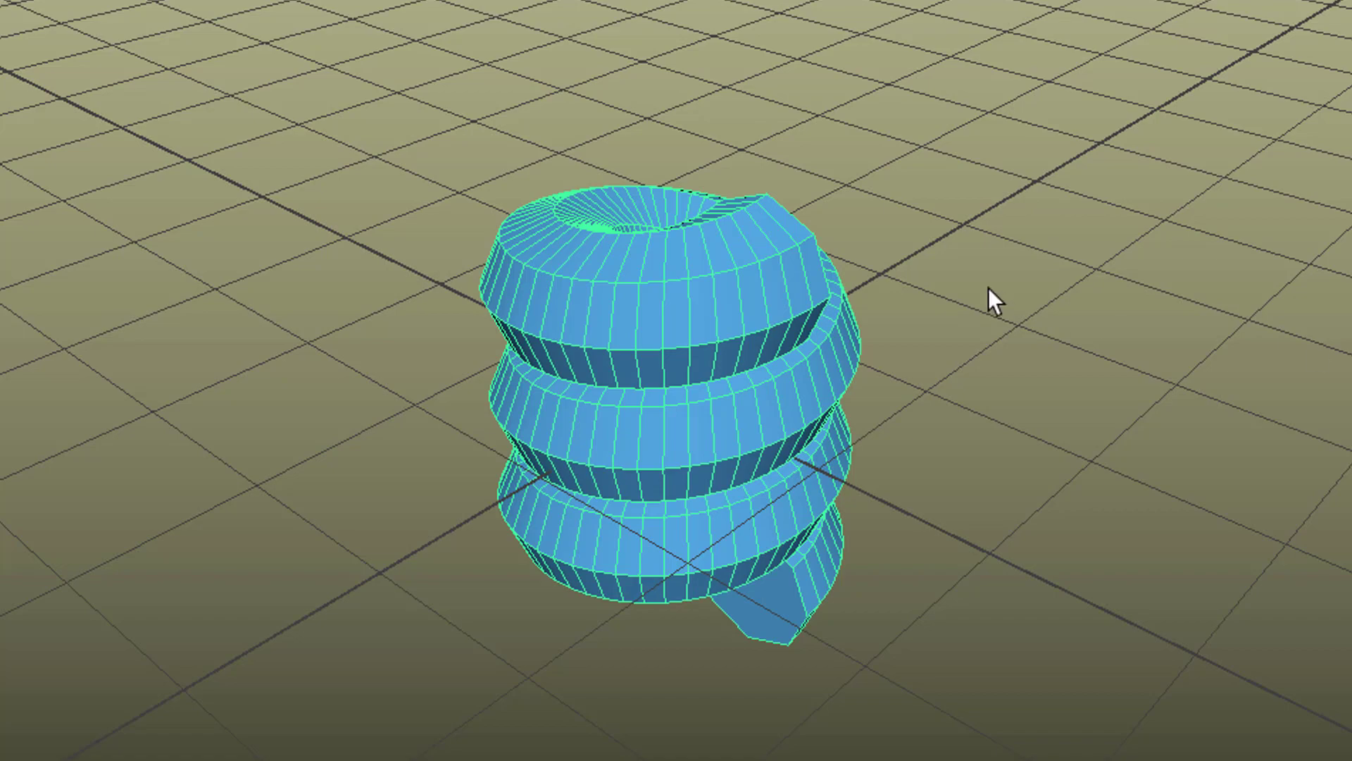
Switch the helix to vertex mode, turn off soft selection, and select the band of vertices around its middle.
{"action": "left_click_drag", "start_coordinate": [990, 329], "coordinate": [836, 319], "text": "alt"}
{"action": "right_click_drag", "start_coordinate": [836, 320], "coordinate": [957, 317], "text": "alt"}
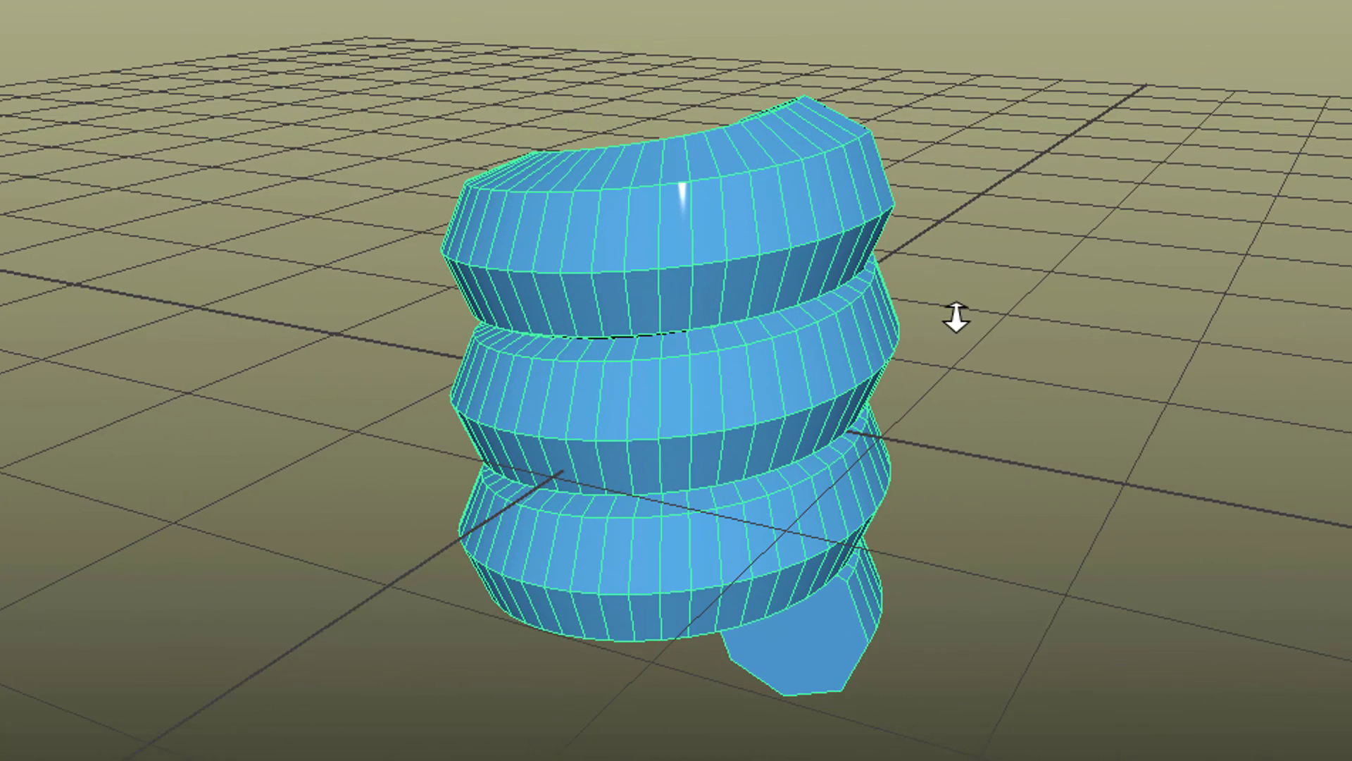
{"action": "left_click_drag", "start_coordinate": [881, 405], "coordinate": [878, 441], "text": "alt"}
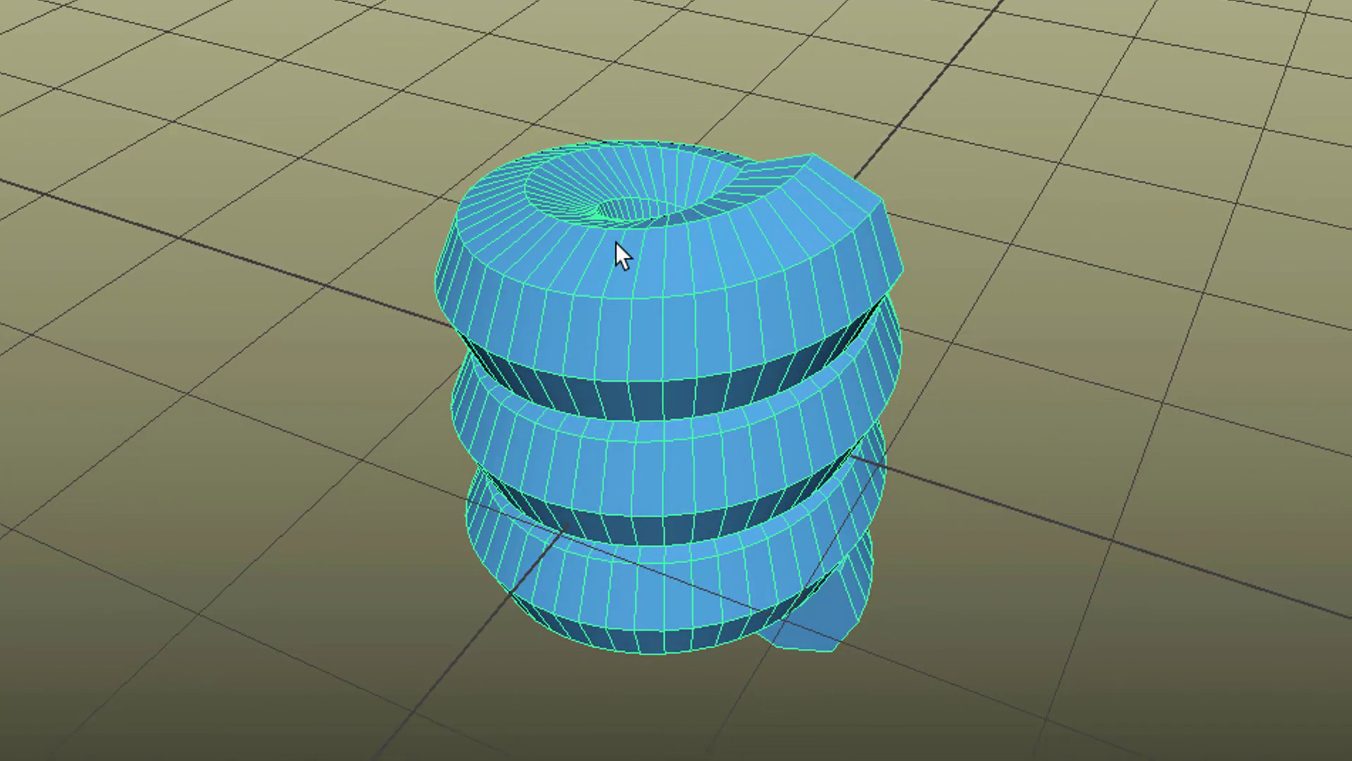
{"action": "right_click", "coordinate": [616, 242]}
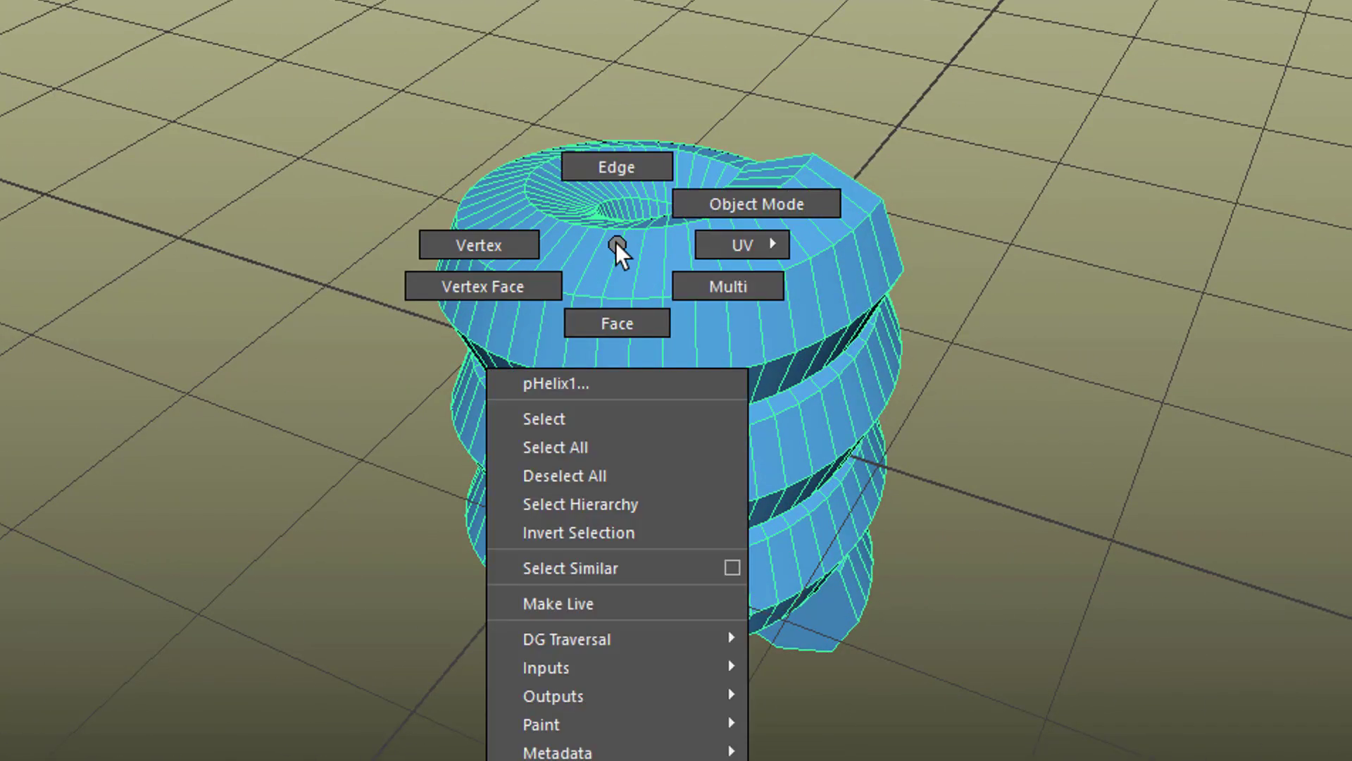
{"action": "left_click", "coordinate": [481, 251]}
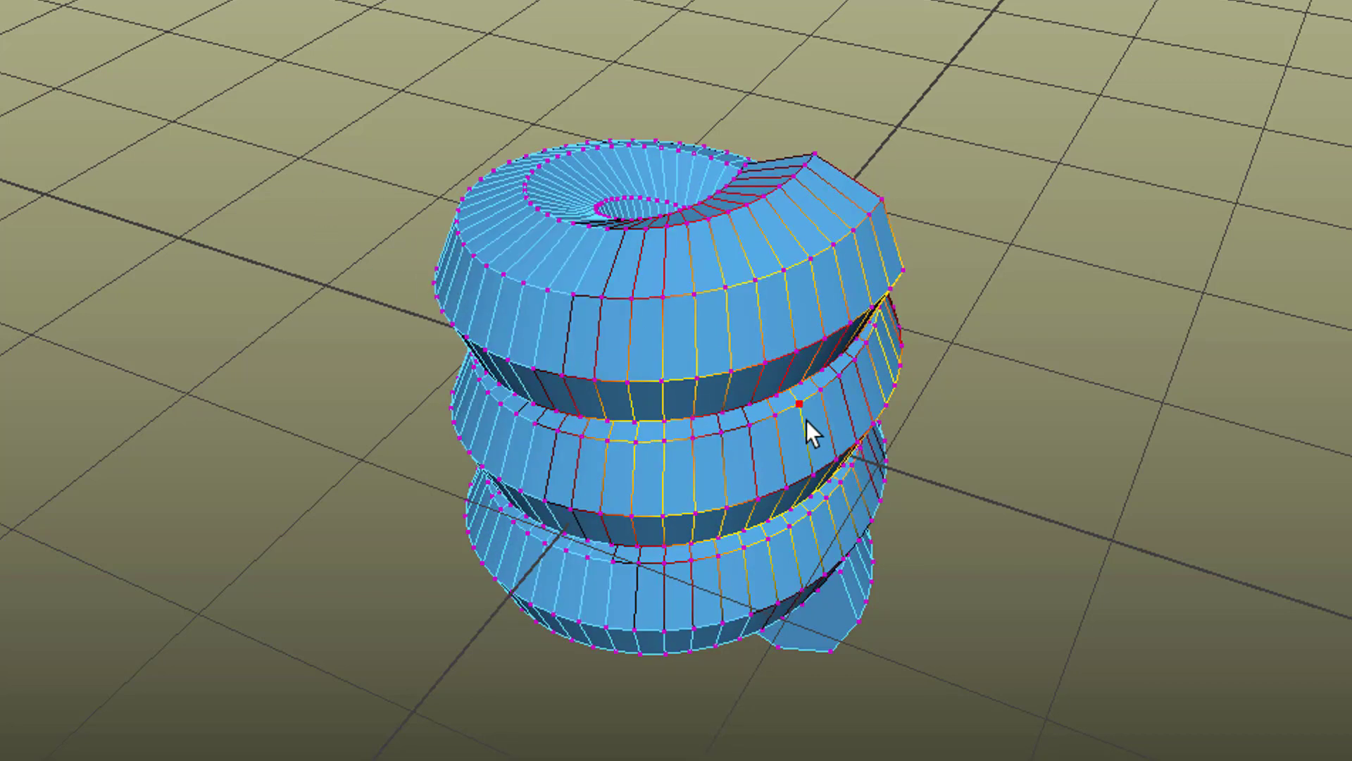
{"action": "key", "text": "b"}
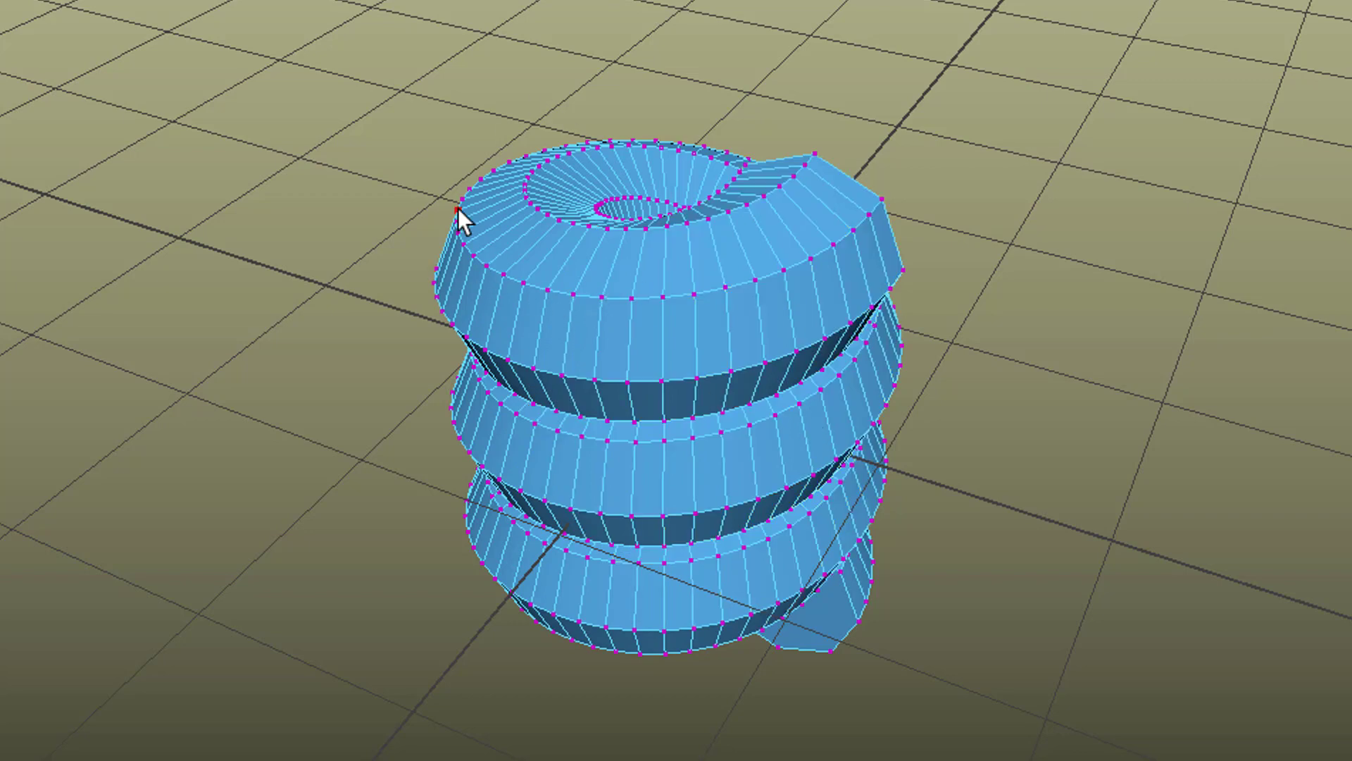
{"action": "left_click_drag", "start_coordinate": [548, 305], "coordinate": [459, 205], "text": "alt"}
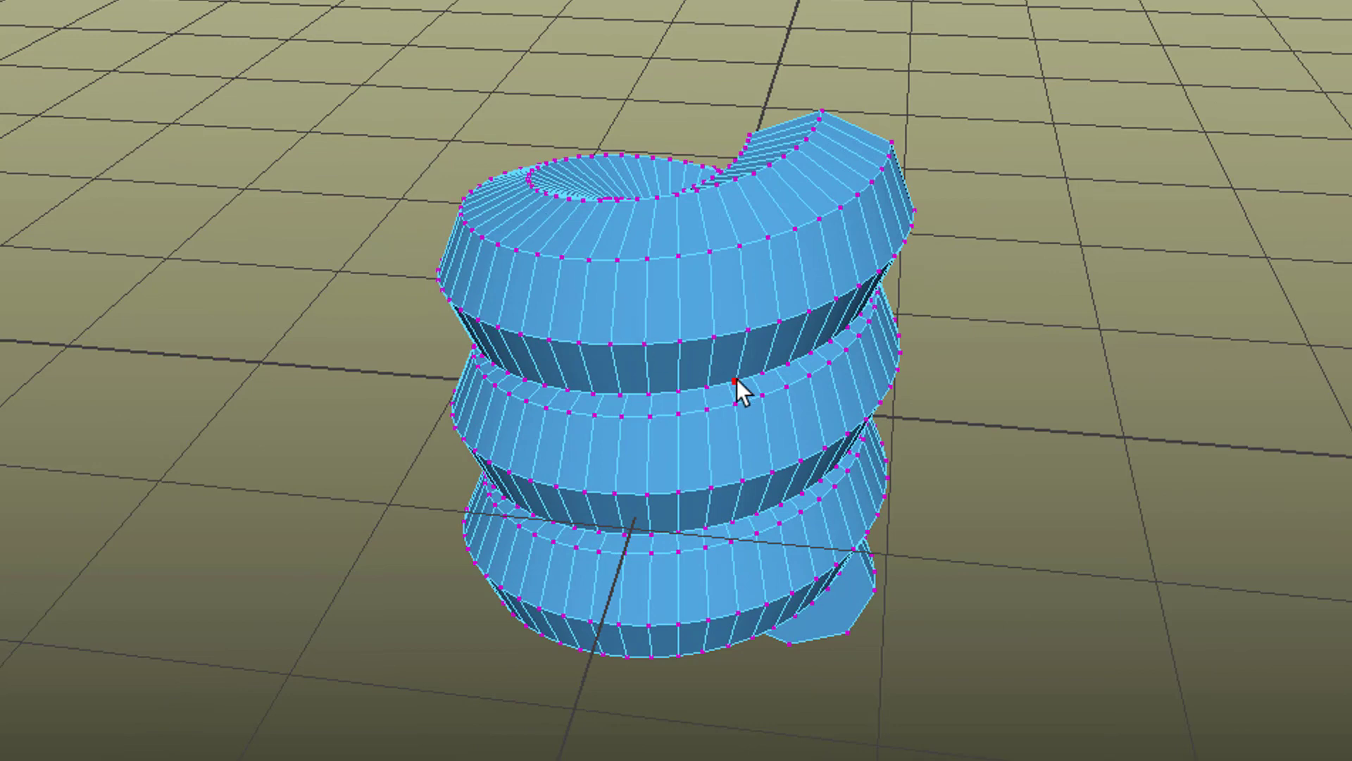
{"action": "left_click_drag", "start_coordinate": [737, 378], "coordinate": [745, 353], "text": "alt"}
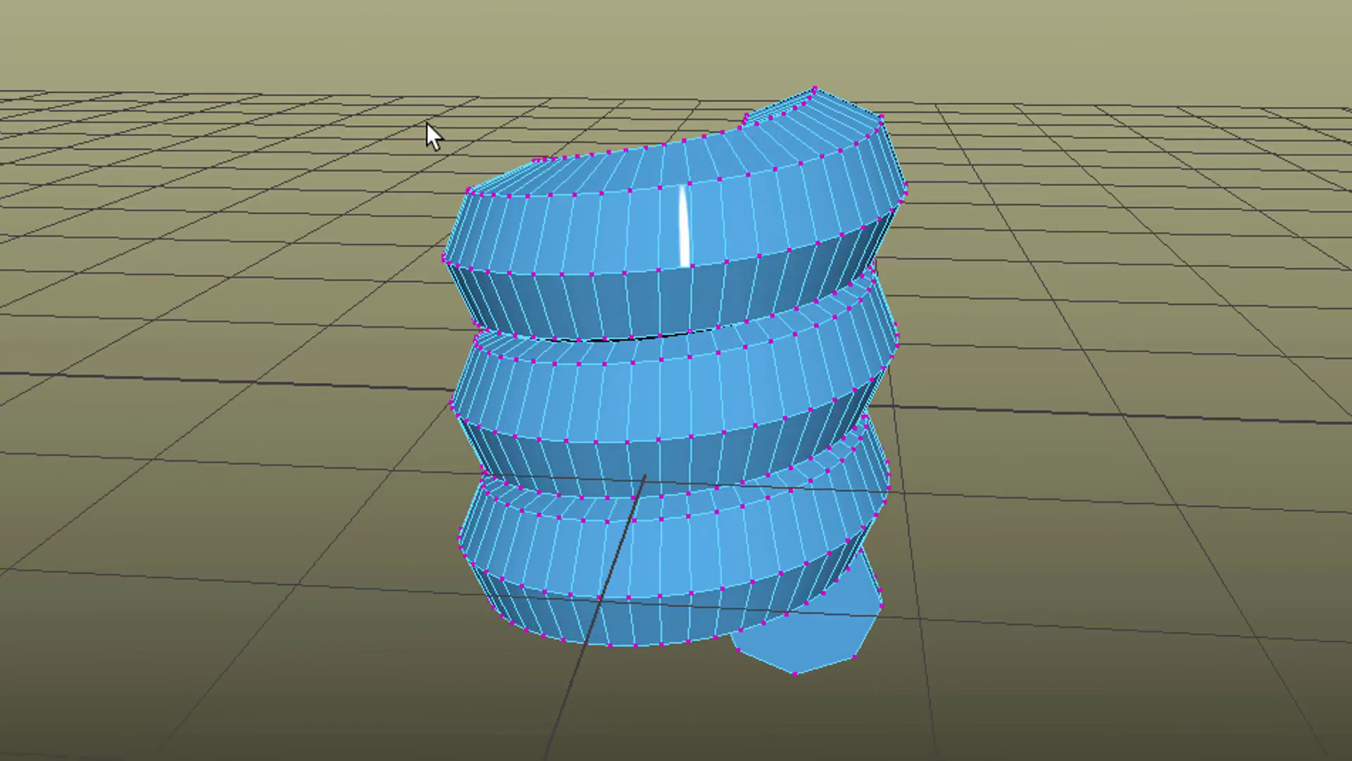
{"action": "left_click_drag", "start_coordinate": [419, 118], "coordinate": [1078, 459]}
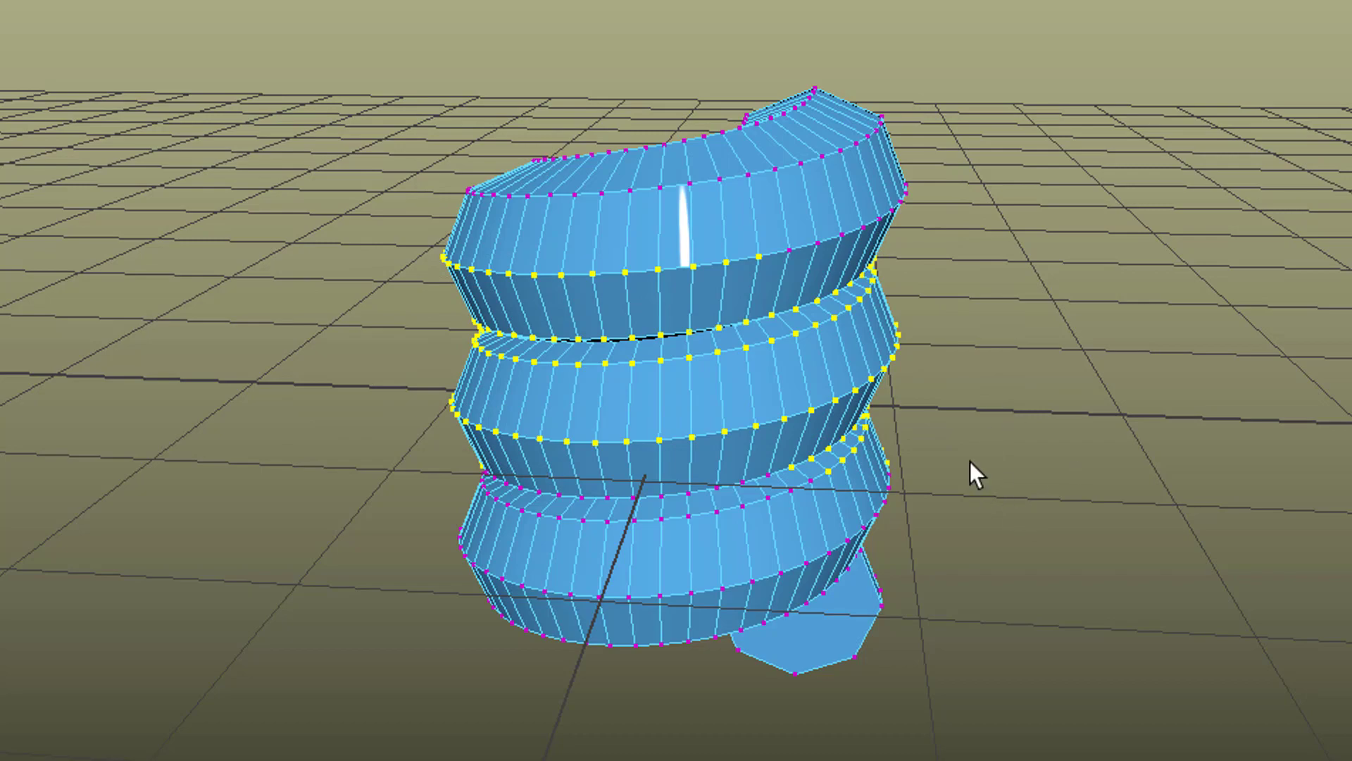
Open the Bonus Tools Randomize Transforms window beside the helix and expand its Components settings.
{"action": "left_click_drag", "start_coordinate": [1018, 469], "coordinate": [821, 458], "text": "alt"}
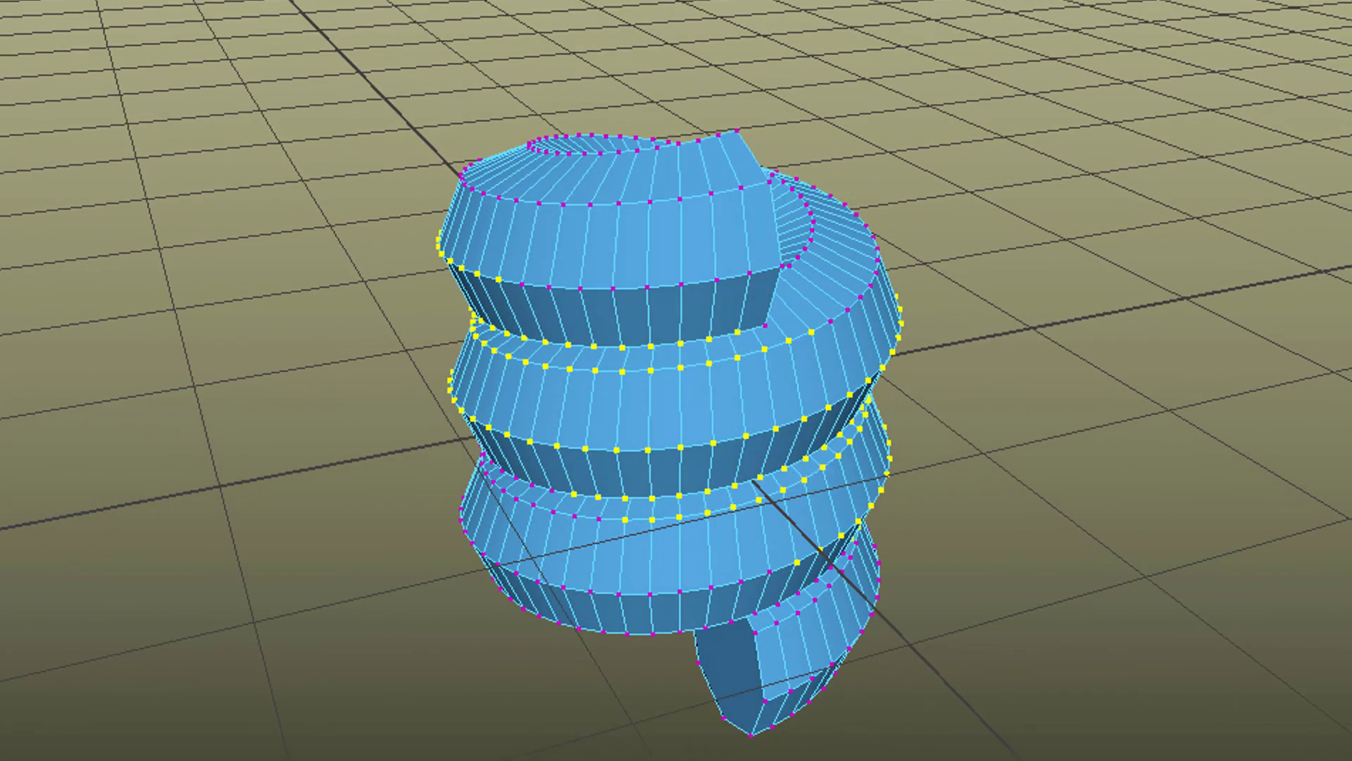
{"action": "left_click", "coordinate": [249, 9]}
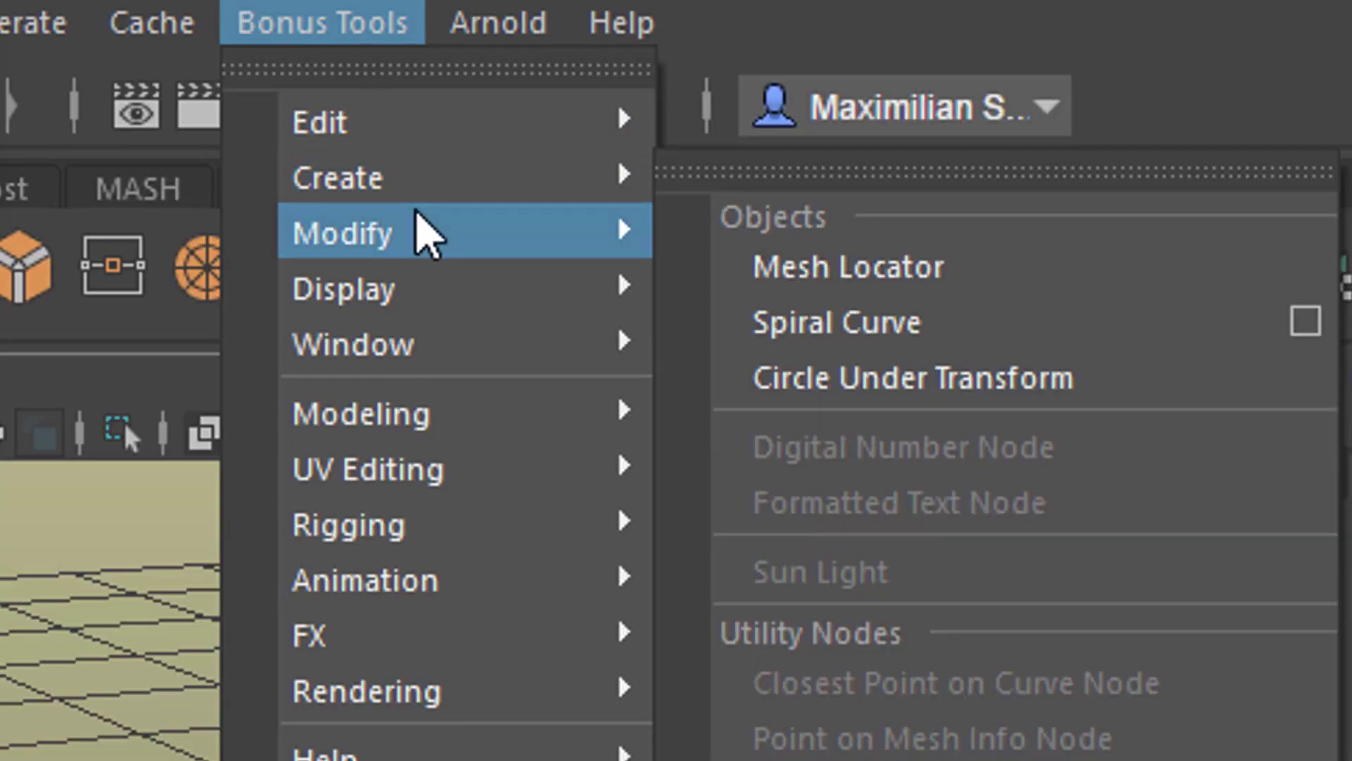
{"action": "mouse_move", "coordinate": [415, 210]}
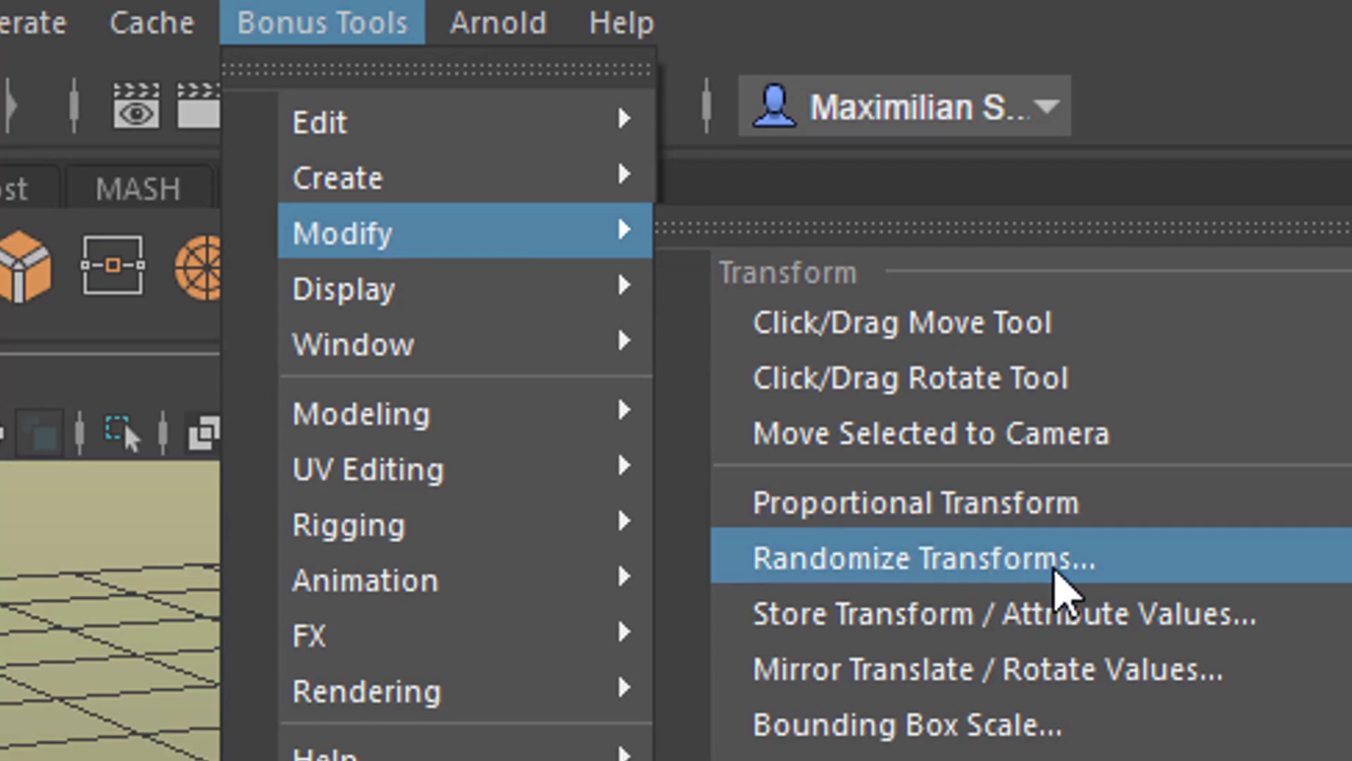
{"action": "left_click", "coordinate": [1112, 576]}
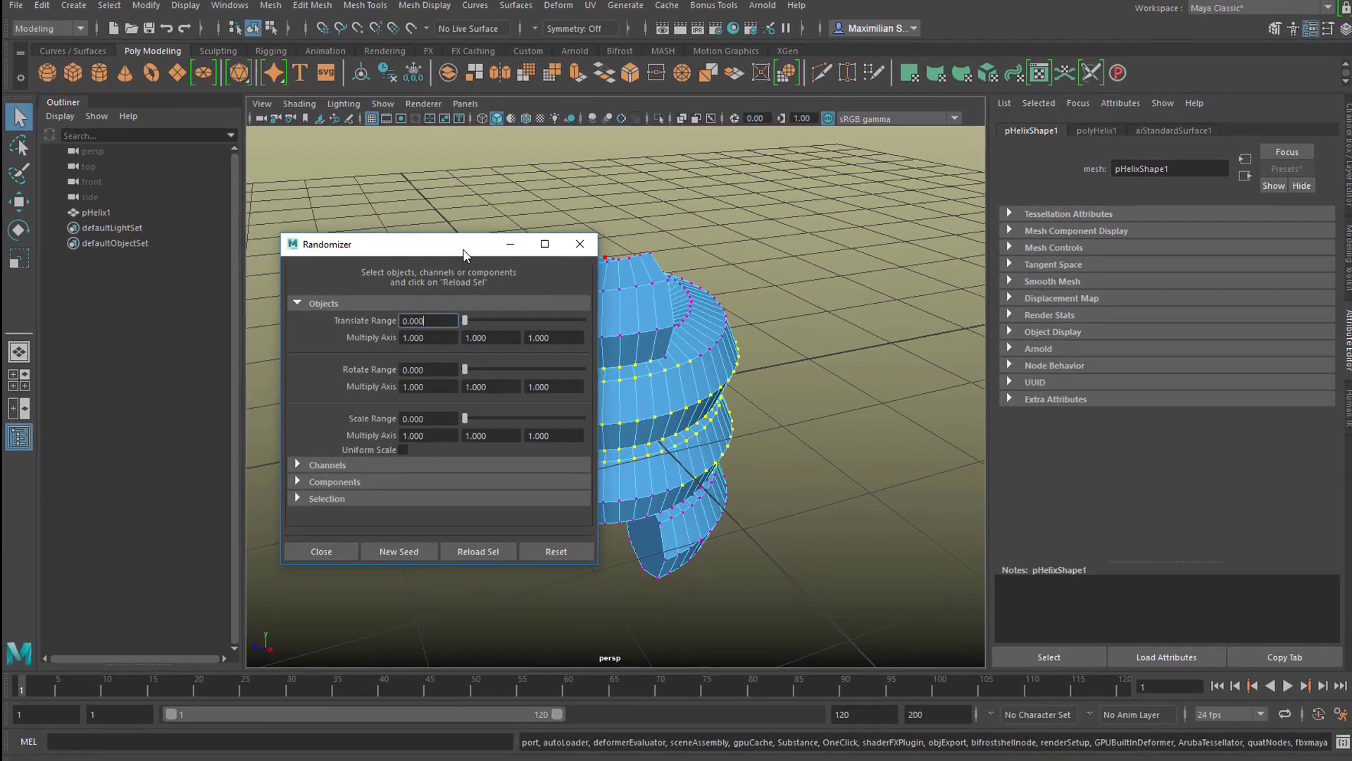
{"action": "left_click_drag", "start_coordinate": [461, 245], "coordinate": [334, 122]}
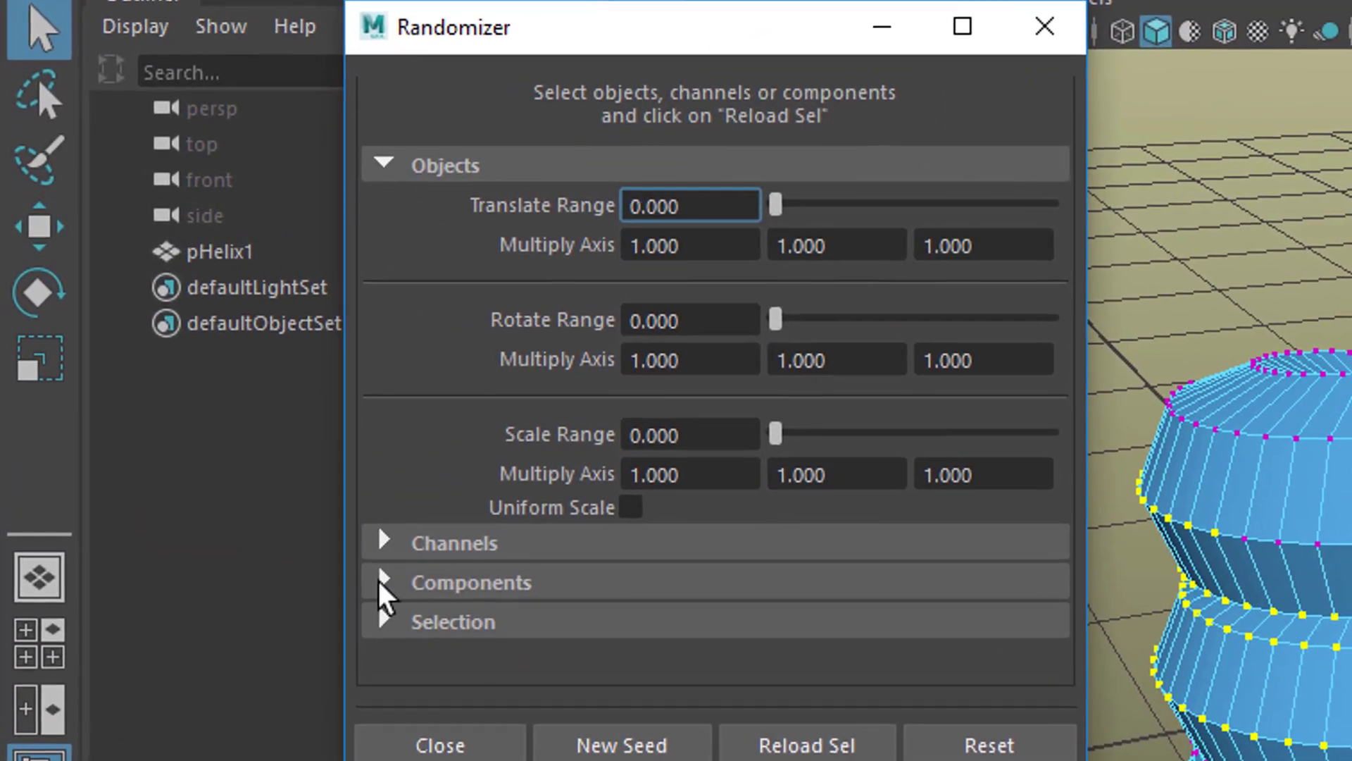
{"action": "left_click", "coordinate": [389, 592]}
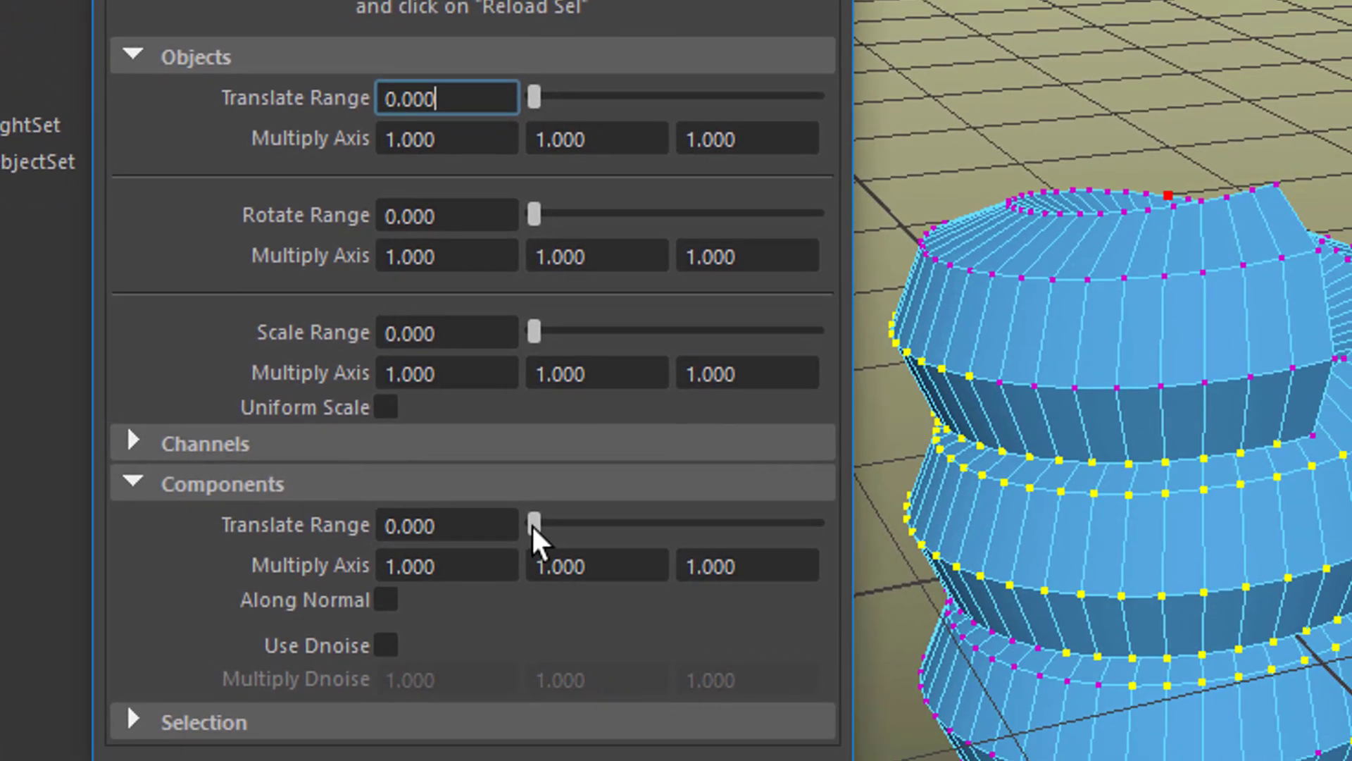
Randomize the selected vertices with a component translate range of 0.065, restricted to Along Normal.
{"action": "left_click_drag", "start_coordinate": [766, 664], "coordinate": [781, 665]}
{"action": "left_click_drag", "start_coordinate": [501, 495], "coordinate": [436, 476]}
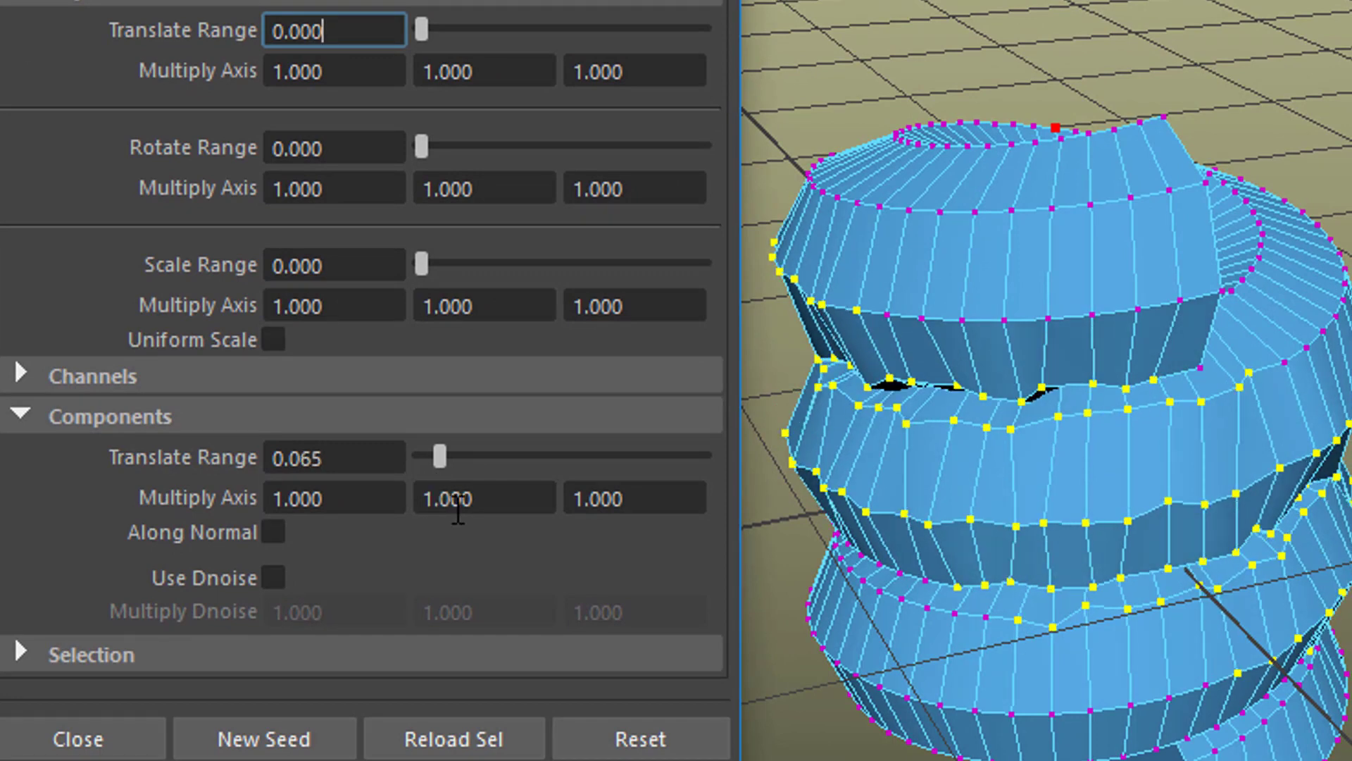
{"action": "left_click", "coordinate": [273, 533]}
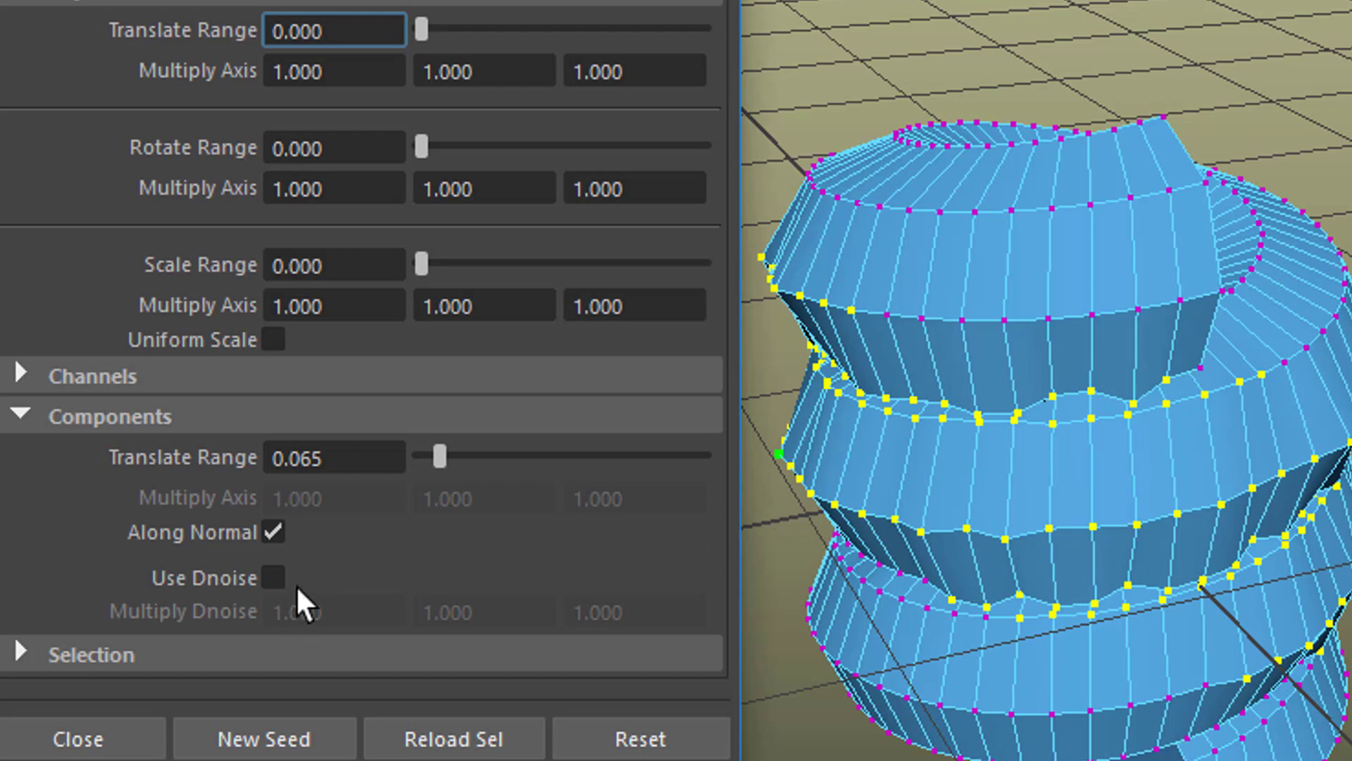
Enable Use Dnoise for the component randomization and set the translate range to 0.203.
{"action": "left_click", "coordinate": [270, 578]}
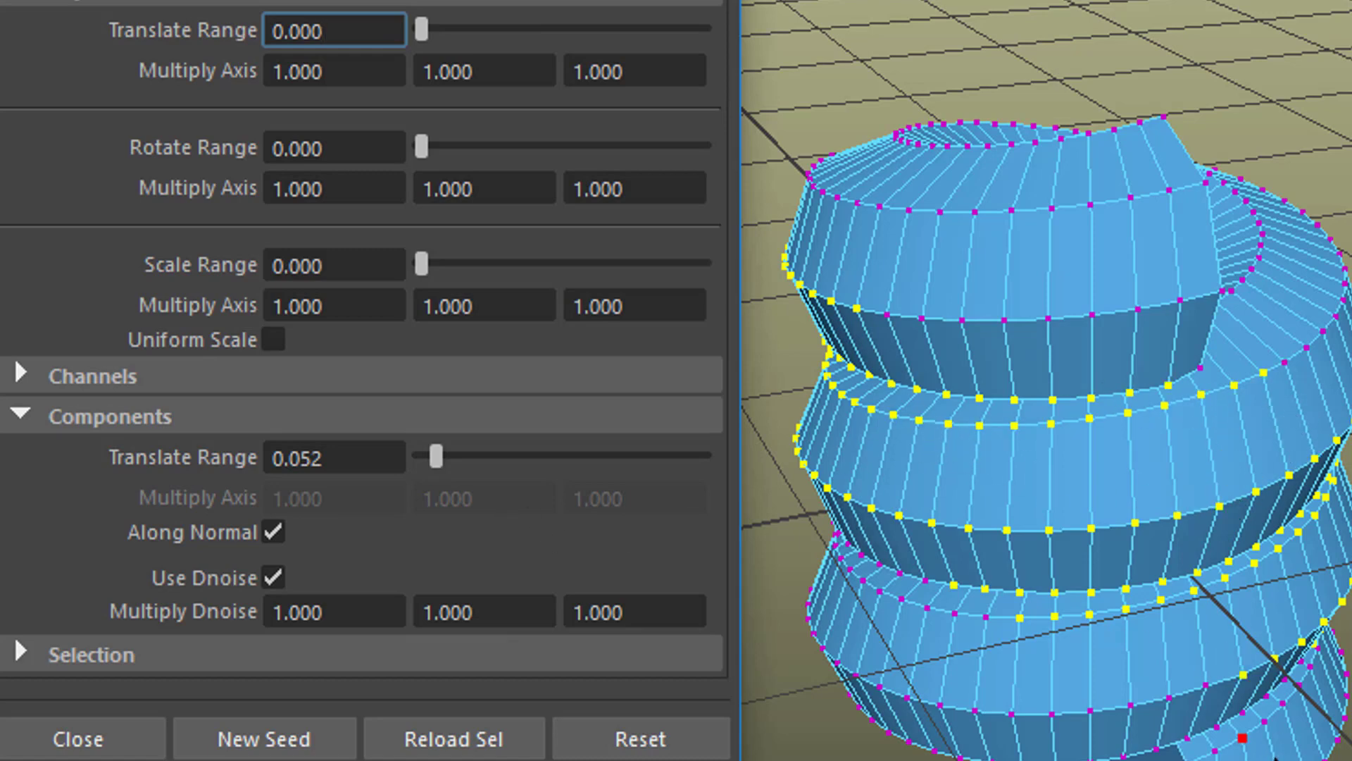
{"action": "left_click_drag", "start_coordinate": [1240, 754], "coordinate": [1296, 691], "text": "alt"}
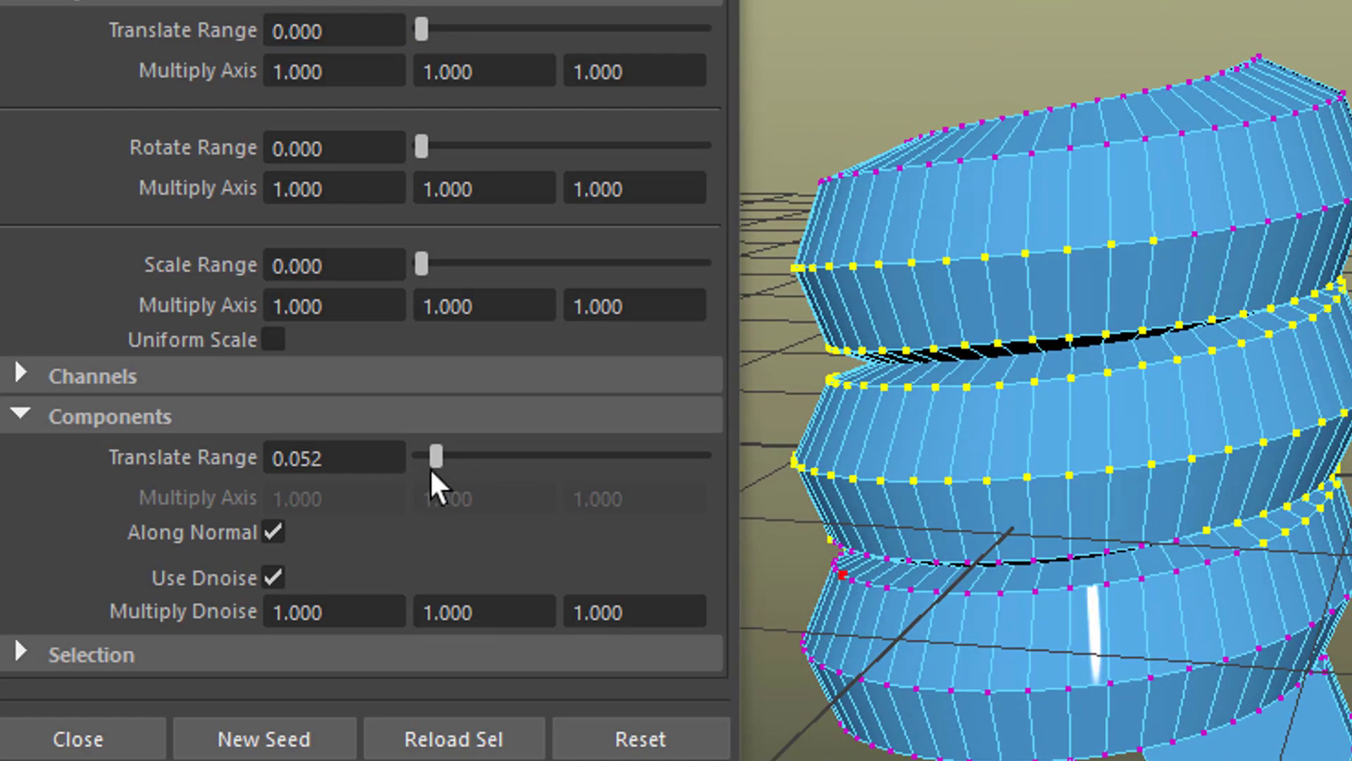
{"action": "left_click_drag", "start_coordinate": [437, 456], "coordinate": [476, 465]}
Add an Arnold sky dome light and render a close-up of the randomized helix with Arnold.
{"action": "mouse_move", "coordinate": [1271, 621]}
{"action": "left_mouse_down", "text": "alt"}
{"action": "mouse_move", "coordinate": [1319, 558]}
{"action": "mouse_move", "coordinate": [1281, 608]}
{"action": "left_mouse_up", "text": "alt"}
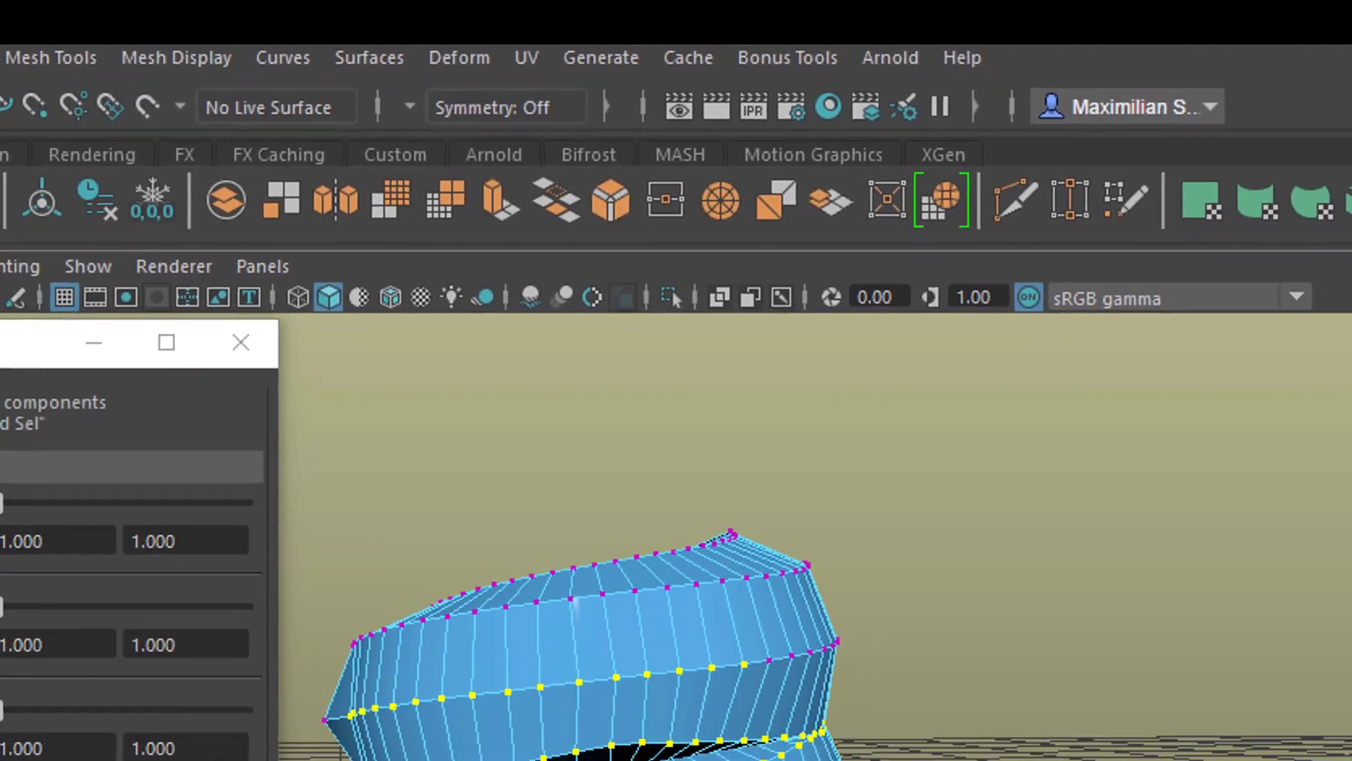
{"action": "scroll", "coordinate": [863, 691], "scroll_direction": "up", "scroll_amount": 5}
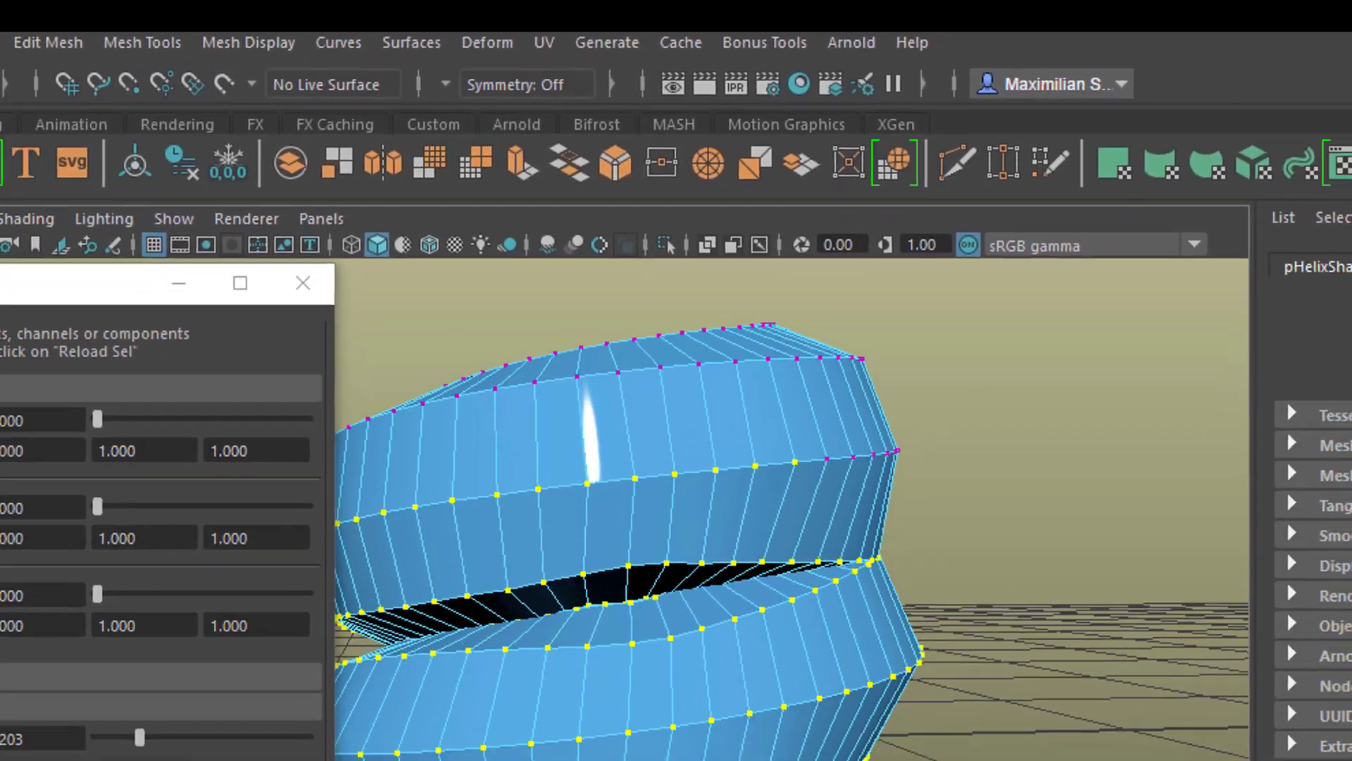
{"action": "left_click_drag", "start_coordinate": [864, 691], "coordinate": [637, 593], "text": "alt"}
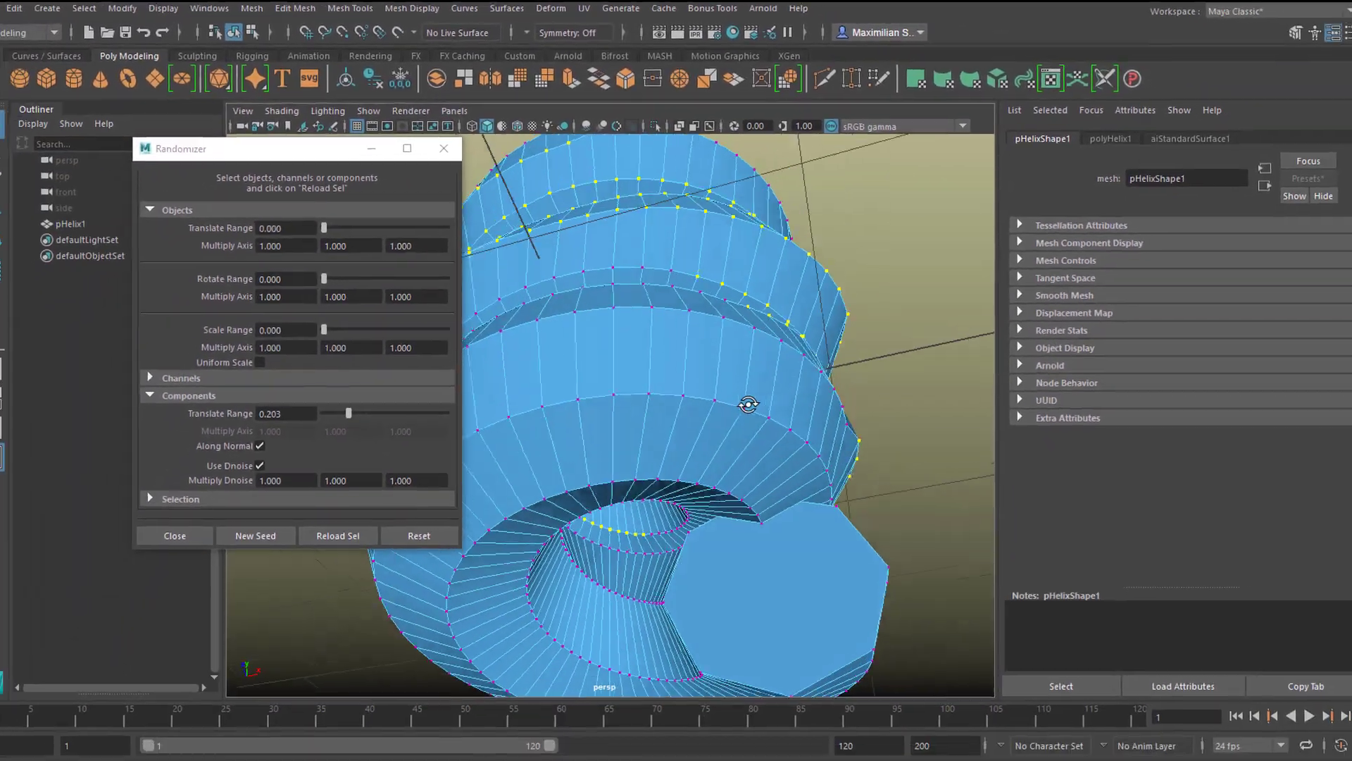
{"action": "left_click_drag", "start_coordinate": [636, 444], "coordinate": [594, 474], "text": "alt"}
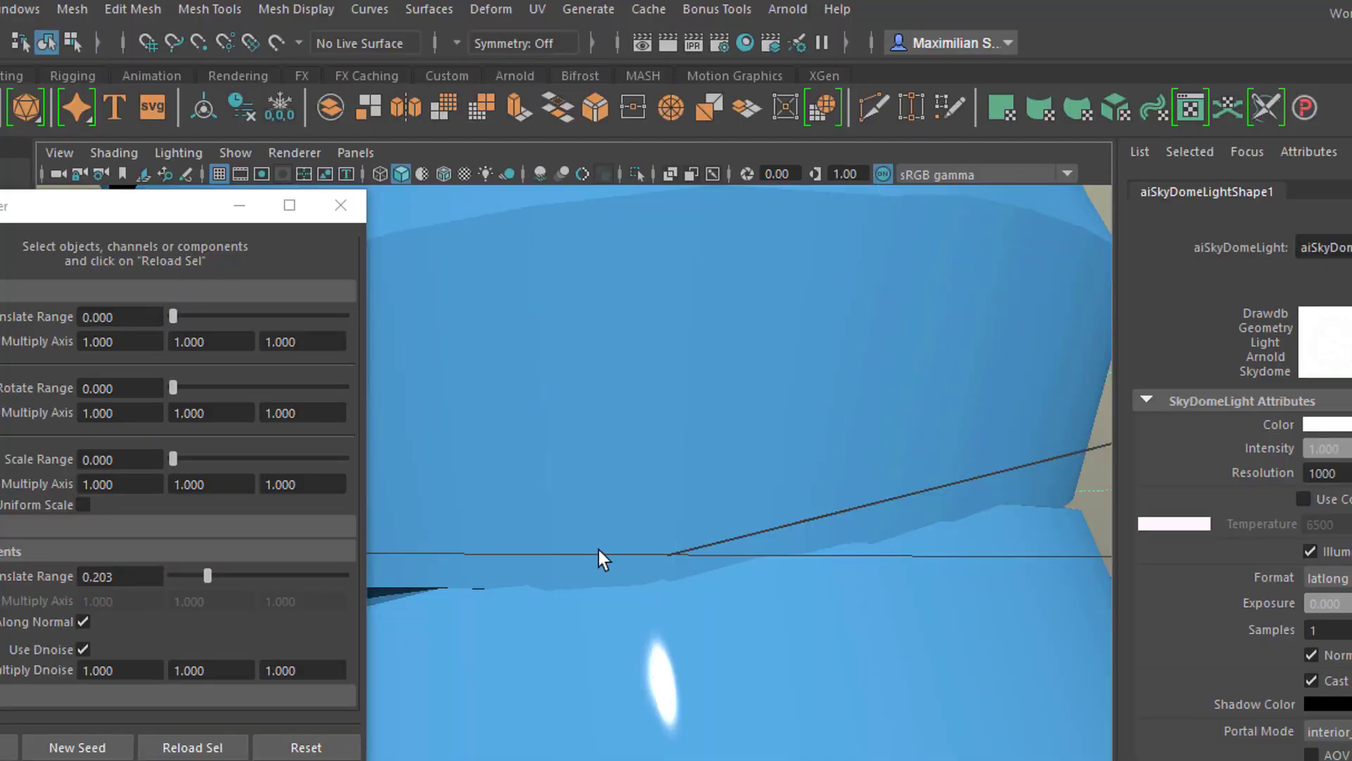
{"action": "left_click", "coordinate": [752, 7]}
{"action": "left_click", "coordinate": [813, 44]}
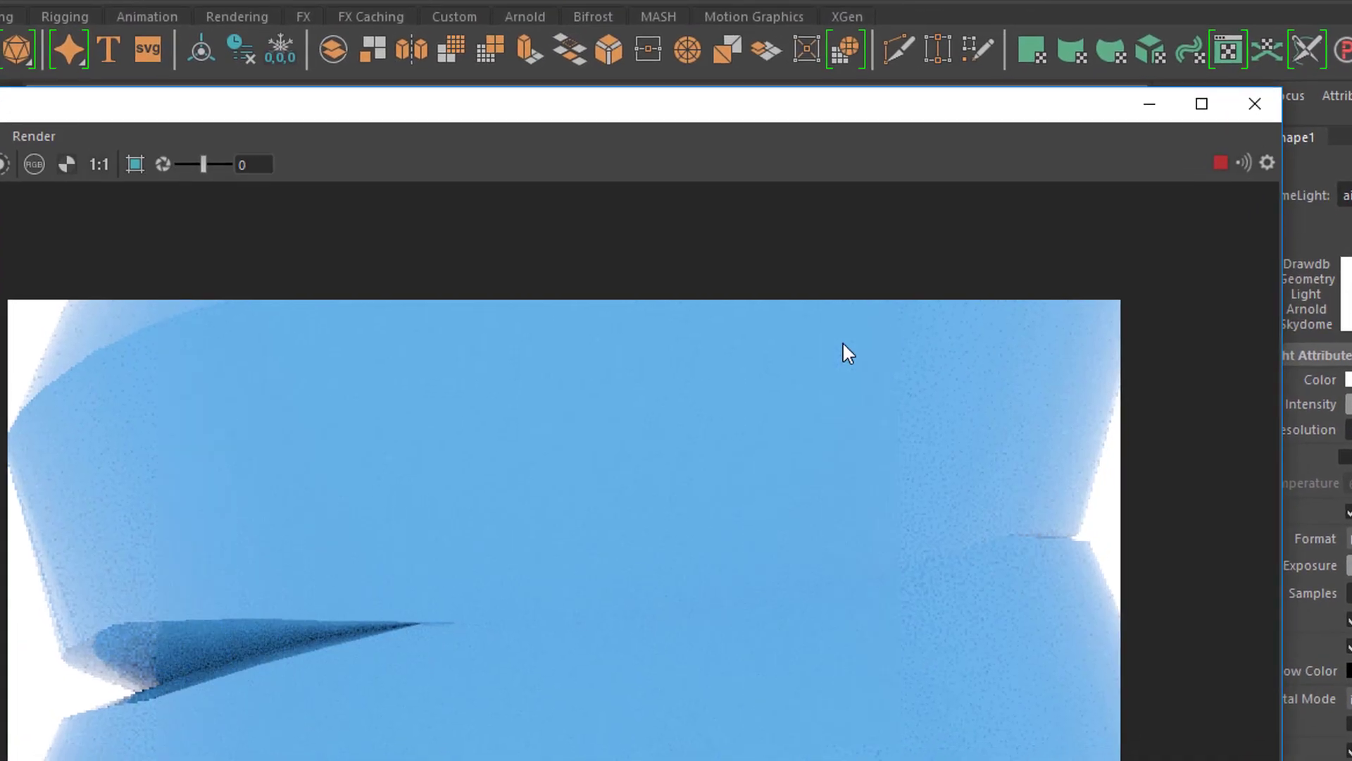